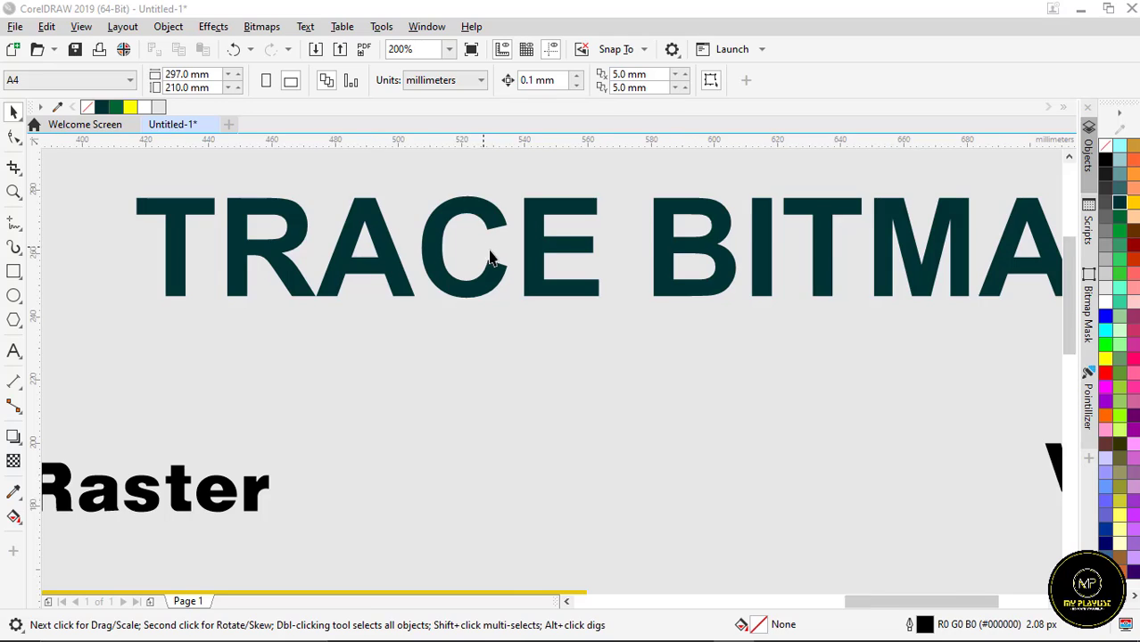
- Enlarge the TRACE BITMAP title proportionally about its centre to about 192 mm wide, then deselect it
{"action": "scroll", "coordinate": [489, 252], "scroll_direction": "down", "scroll_amount": 4}
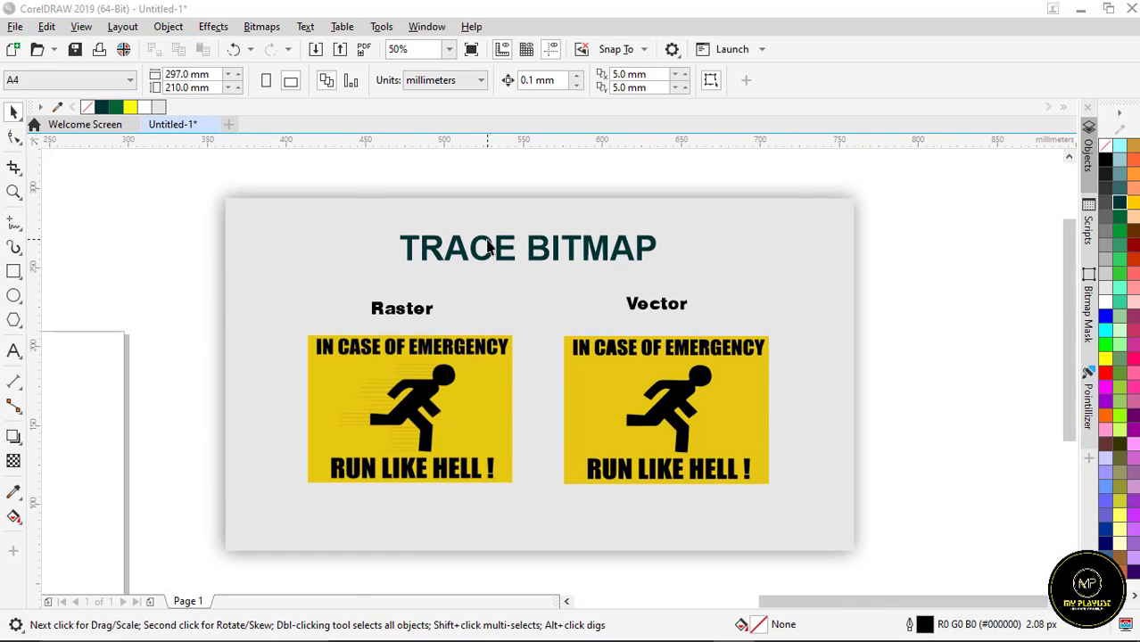
{"action": "scroll", "coordinate": [495, 254], "scroll_direction": "up", "scroll_amount": 2}
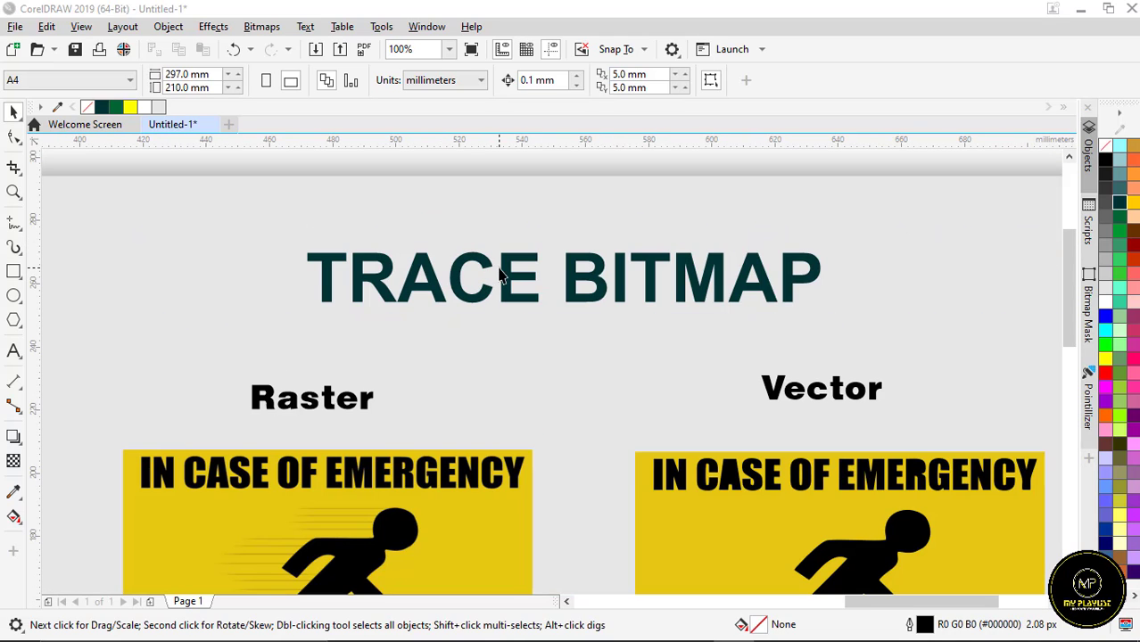
{"action": "scroll", "coordinate": [485, 272], "scroll_direction": "down", "scroll_amount": 2}
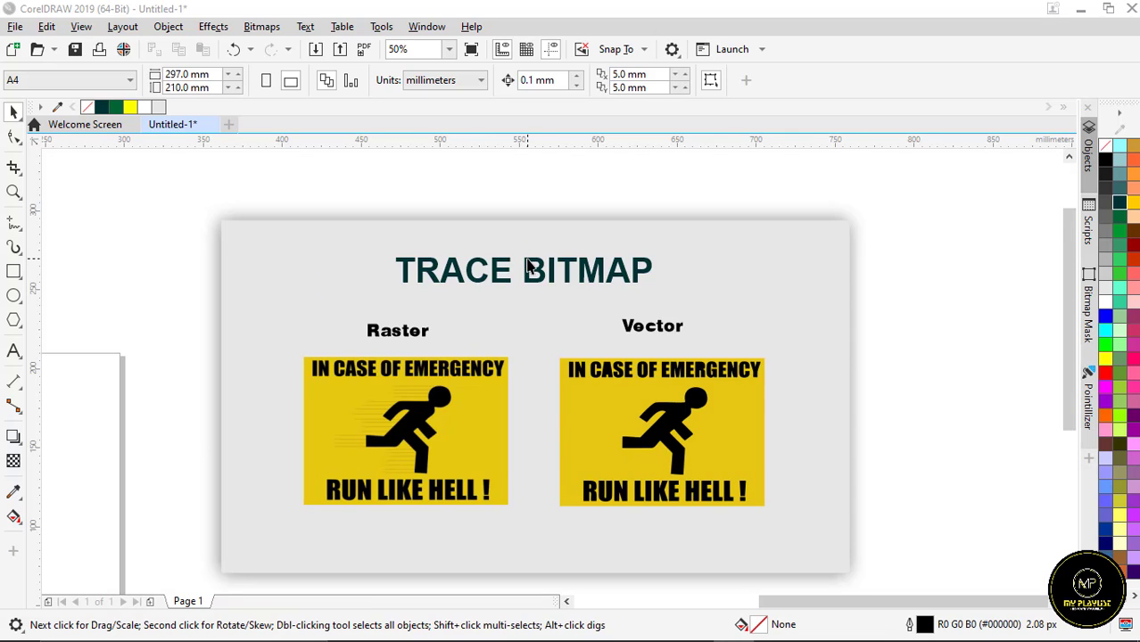
{"action": "scroll", "coordinate": [526, 258], "scroll_direction": "up", "scroll_amount": 2}
{"action": "scroll", "coordinate": [531, 265], "scroll_direction": "down", "scroll_amount": 1}
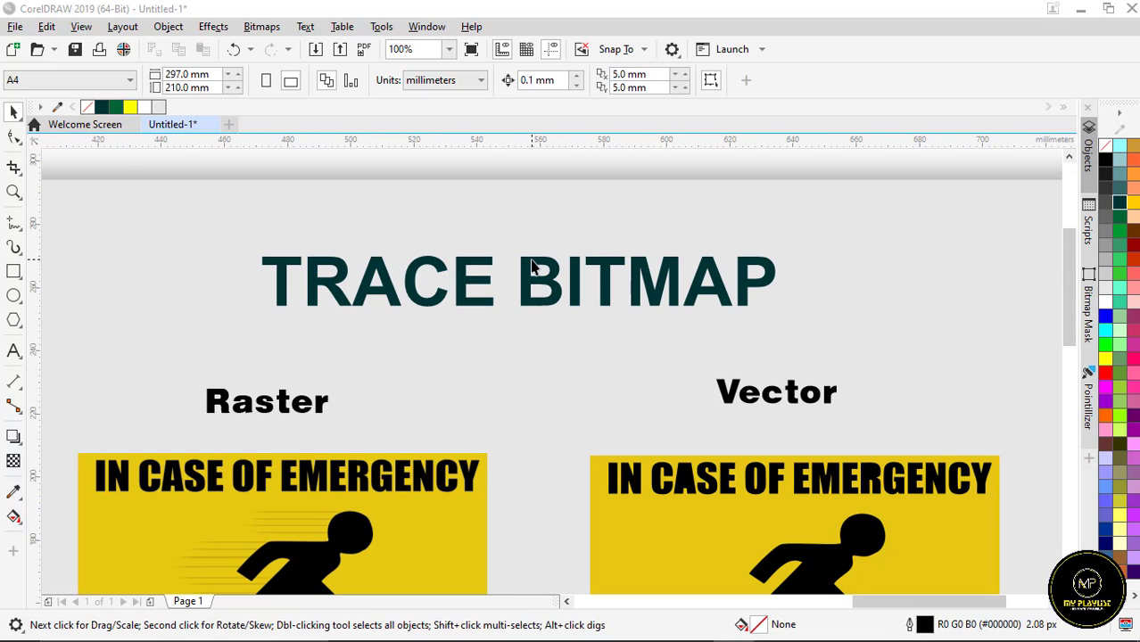
{"action": "scroll", "coordinate": [530, 264], "scroll_direction": "down", "scroll_amount": 1}
{"action": "left_click", "coordinate": [529, 264]}
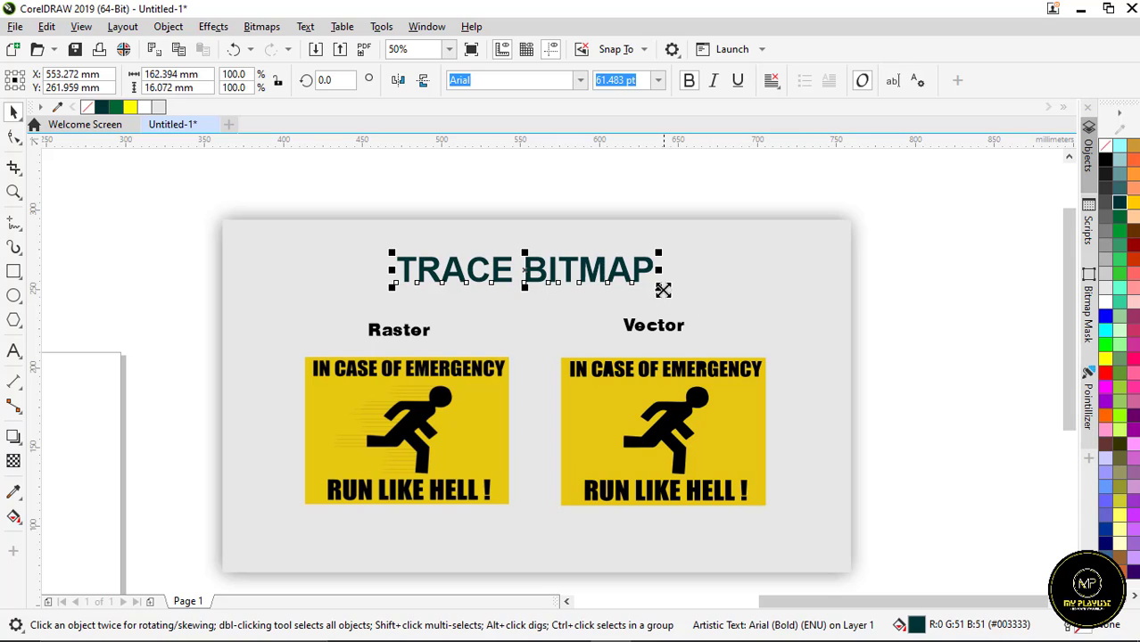
{"action": "left_click_drag", "start_coordinate": [663, 290], "coordinate": [684, 294]}
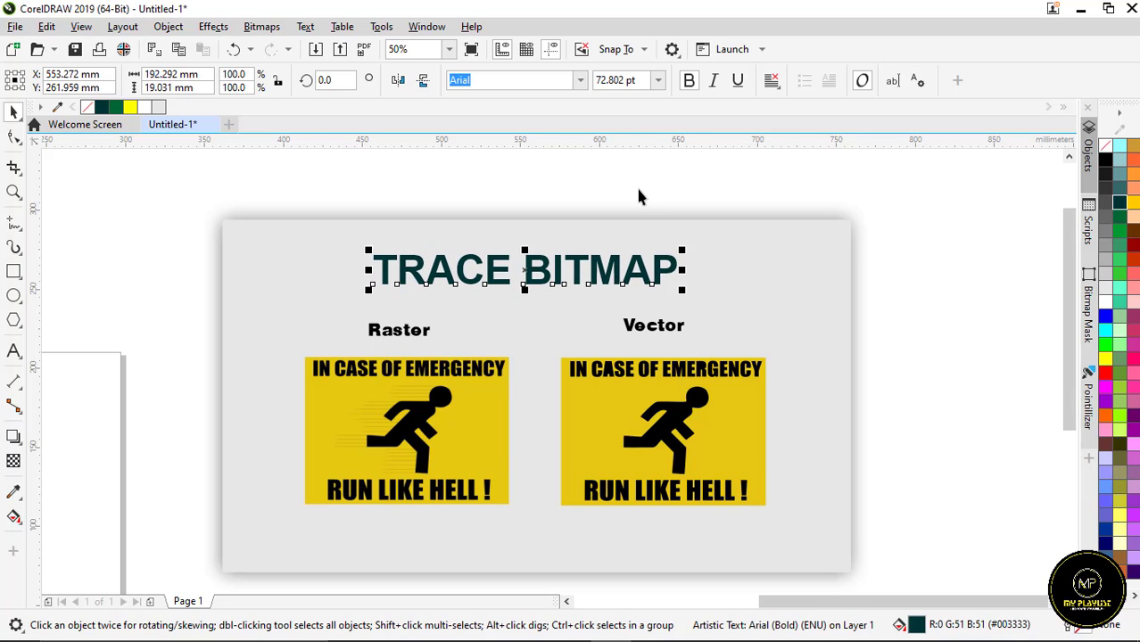
{"action": "scroll", "coordinate": [631, 175], "scroll_direction": "down", "scroll_amount": 1}
{"action": "key", "text": "Escape"}
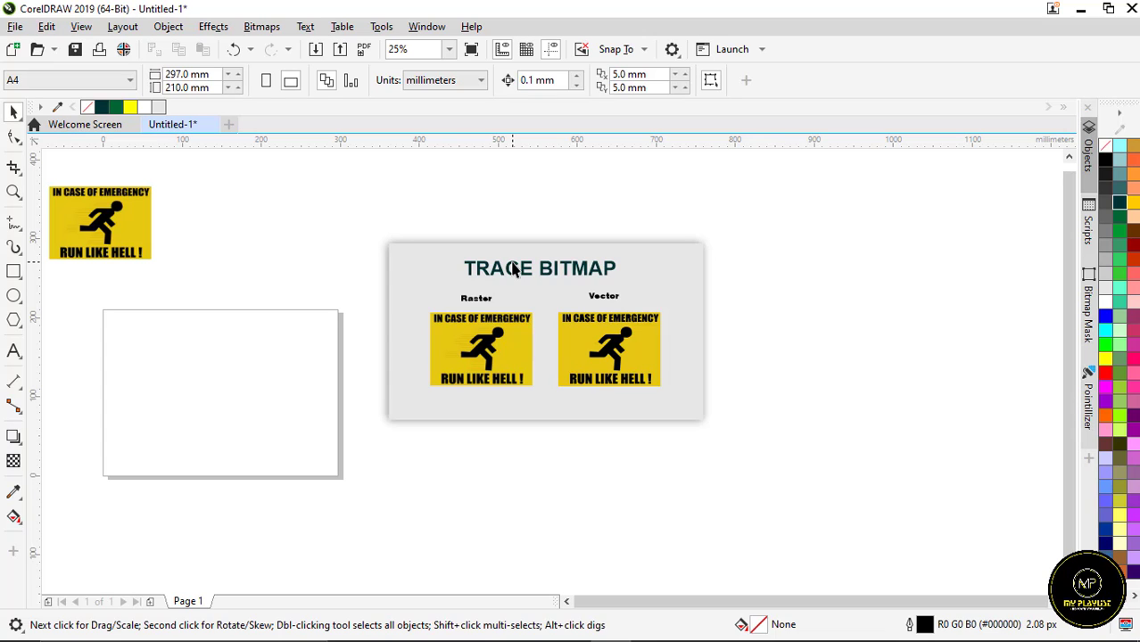
- Examine the Raster and Vector example signs and their labels beneath the title
{"action": "scroll", "coordinate": [535, 264], "scroll_direction": "up", "scroll_amount": 2}
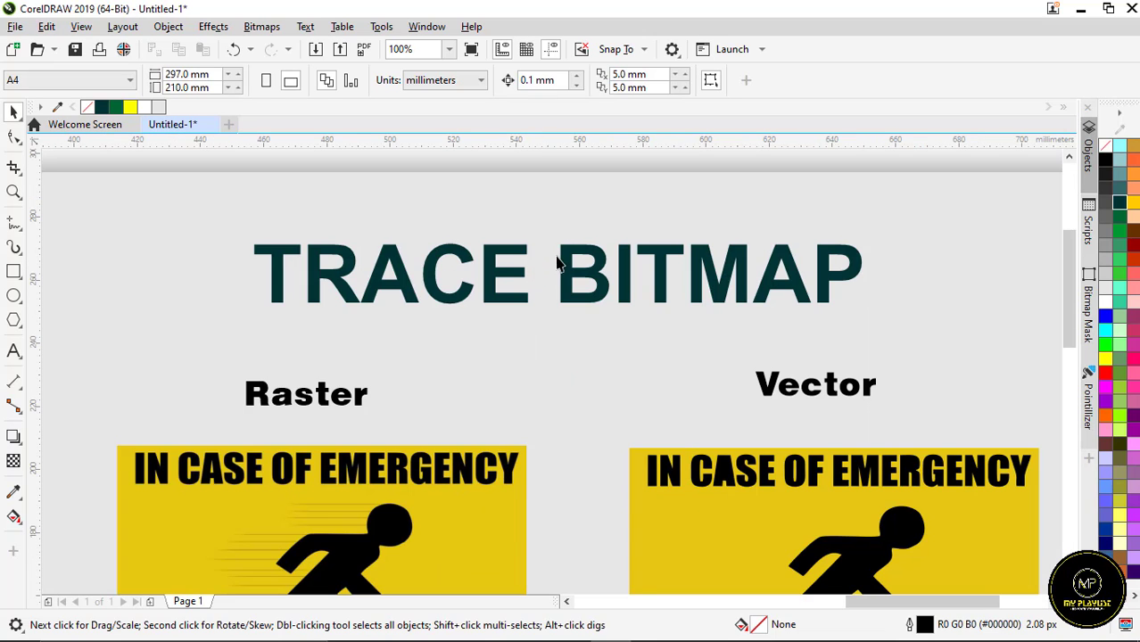
{"action": "scroll", "coordinate": [563, 258], "scroll_direction": "down", "scroll_amount": 1}
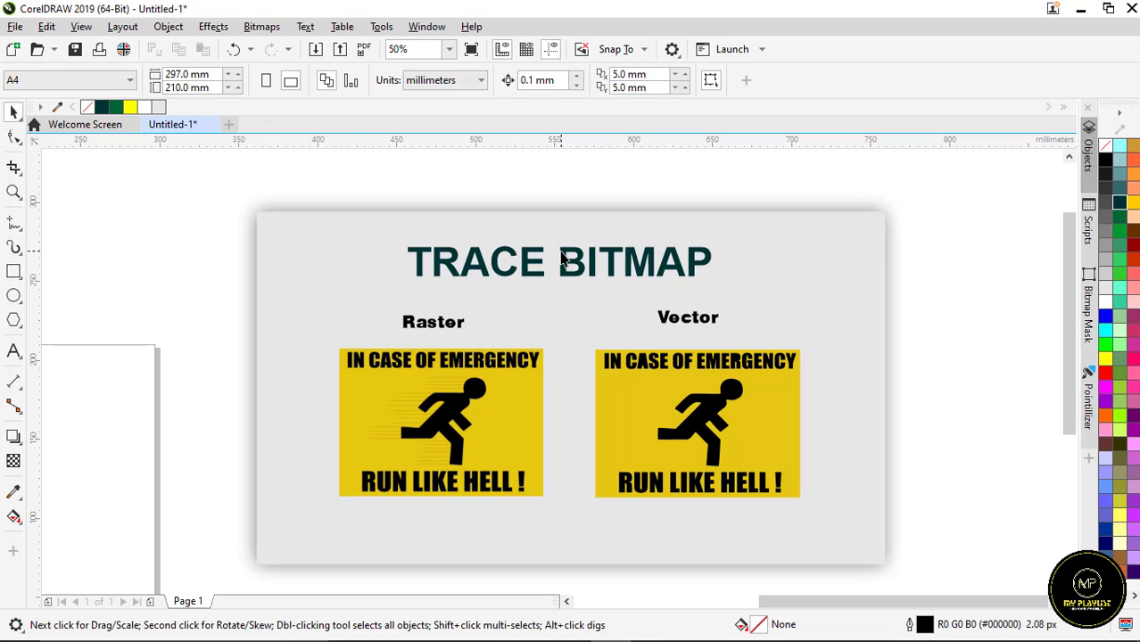
{"action": "scroll", "coordinate": [453, 330], "scroll_direction": "up", "scroll_amount": 2}
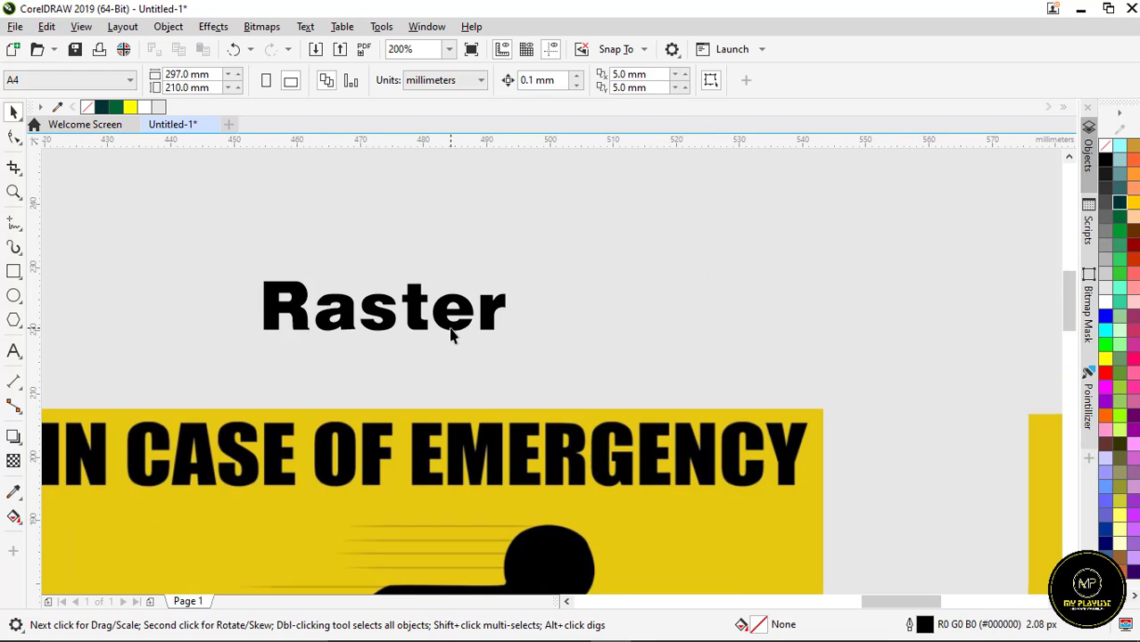
{"action": "scroll", "coordinate": [464, 310], "scroll_direction": "down", "scroll_amount": 1}
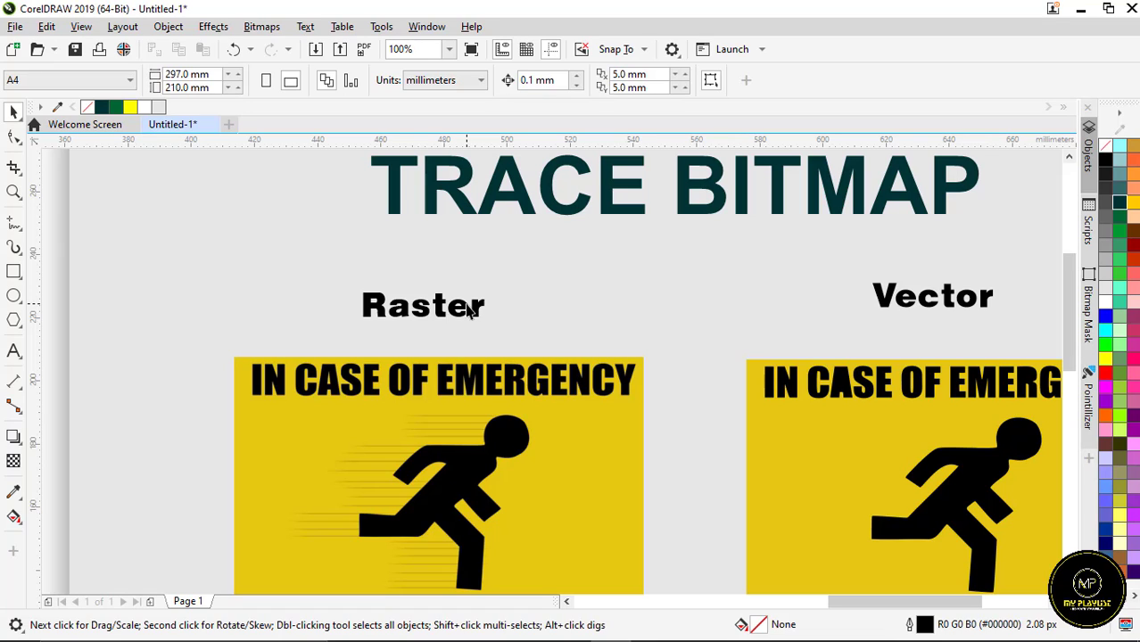
{"action": "scroll", "coordinate": [464, 303], "scroll_direction": "down", "scroll_amount": 1}
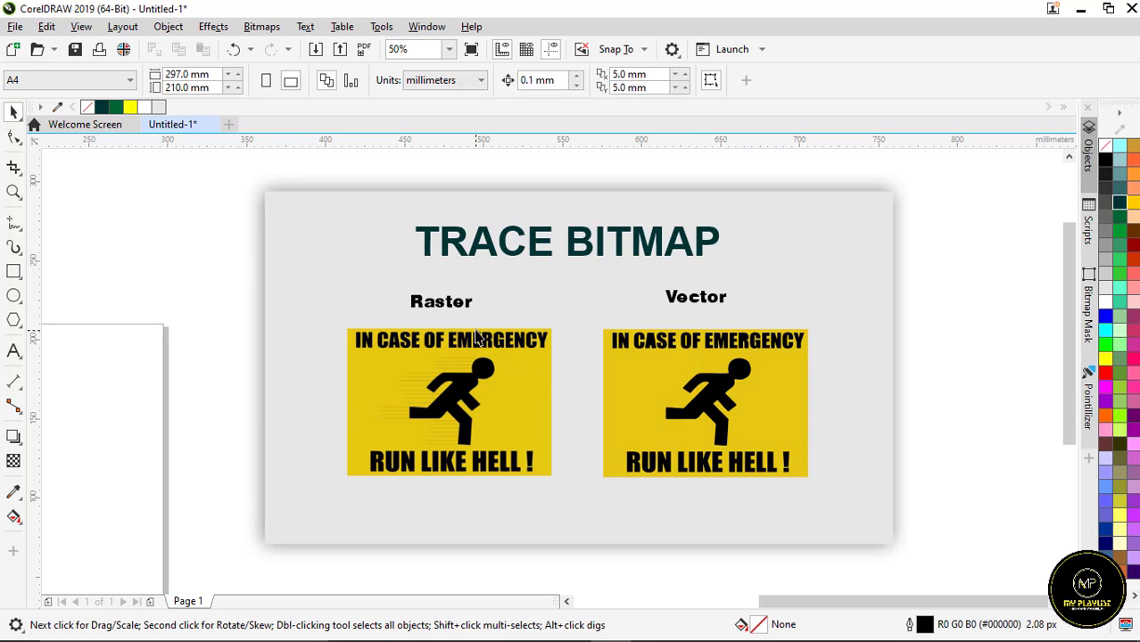
{"action": "scroll", "coordinate": [475, 336], "scroll_direction": "up", "scroll_amount": 2}
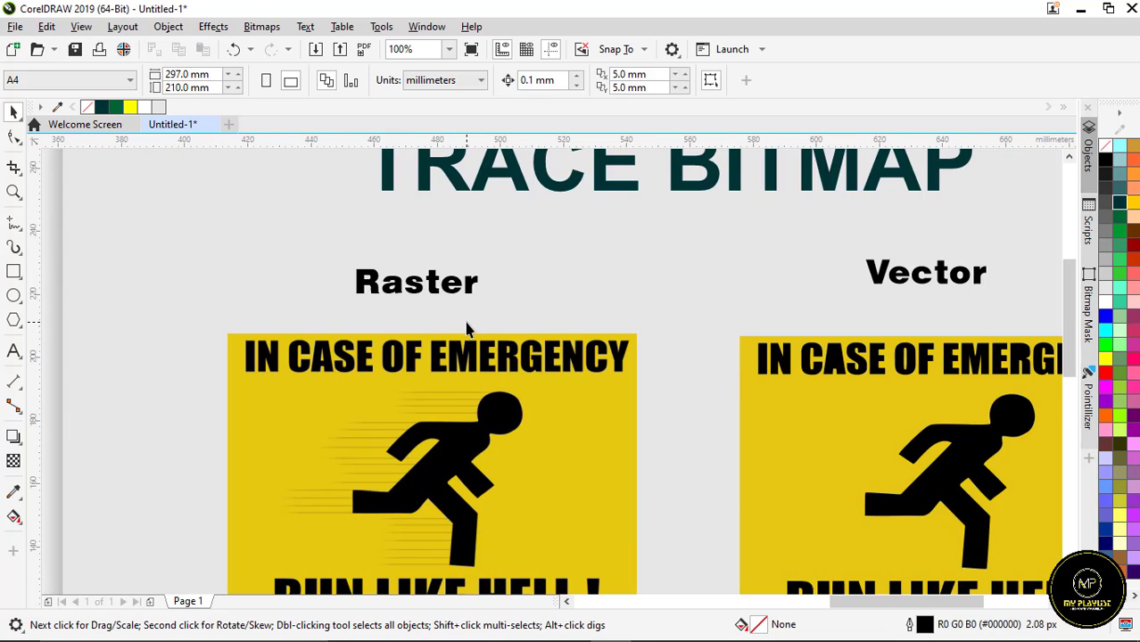
{"action": "scroll", "coordinate": [454, 299], "scroll_direction": "down", "scroll_amount": 1}
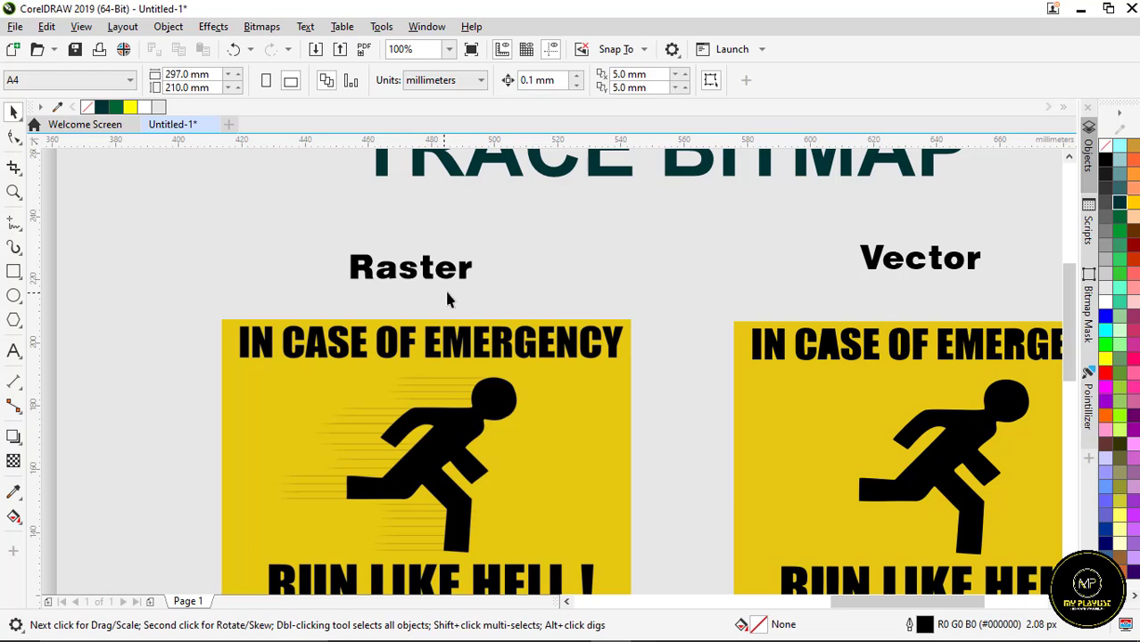
{"action": "scroll", "coordinate": [347, 296], "scroll_direction": "down", "scroll_amount": 2}
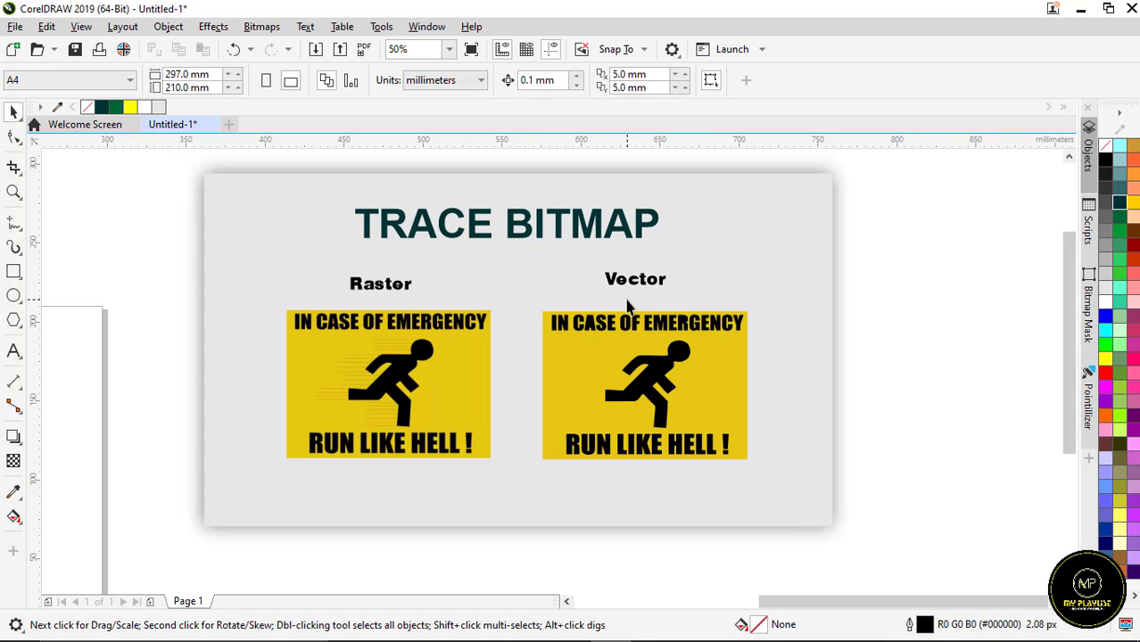
{"action": "scroll", "coordinate": [651, 287], "scroll_direction": "up", "scroll_amount": 2}
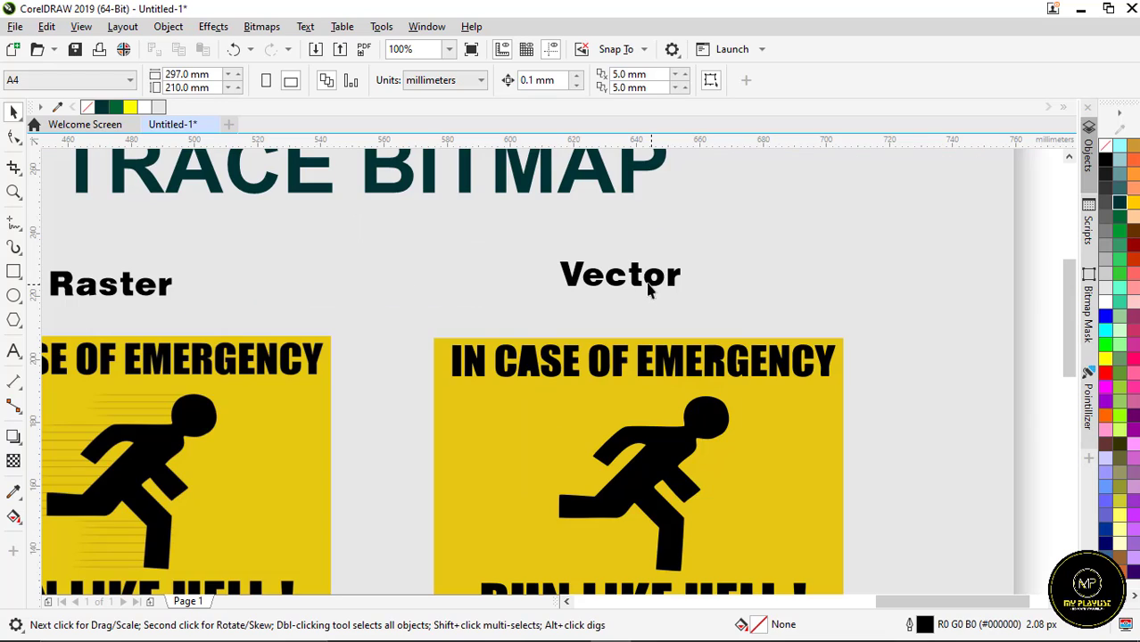
{"action": "scroll", "coordinate": [571, 278], "scroll_direction": "down", "scroll_amount": 2}
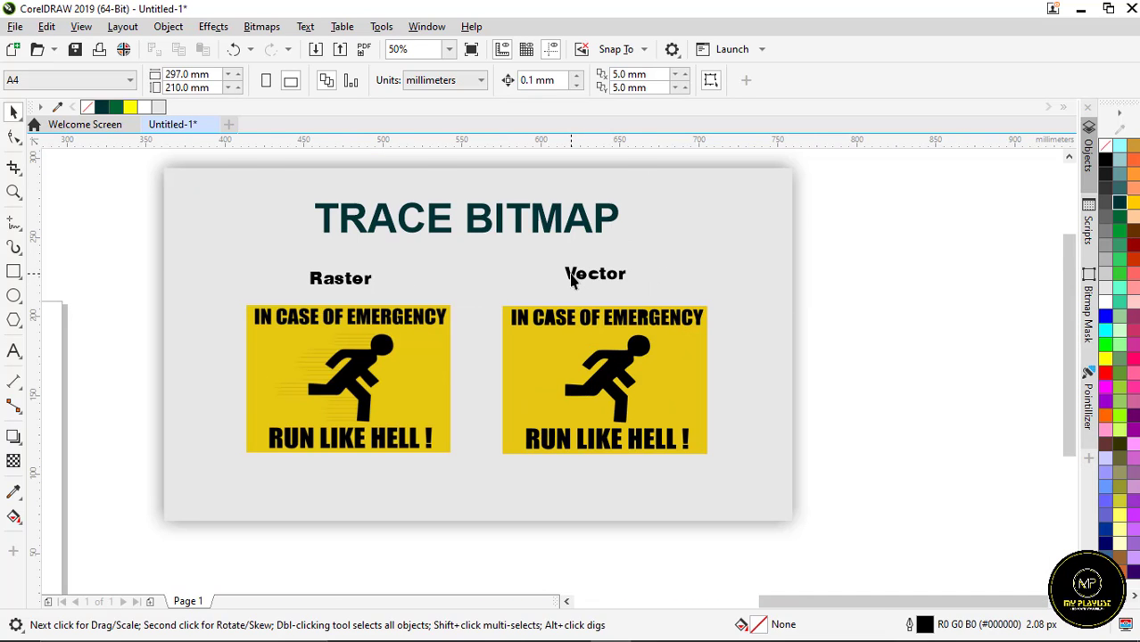
{"action": "scroll", "coordinate": [571, 278], "scroll_direction": "up", "scroll_amount": 2}
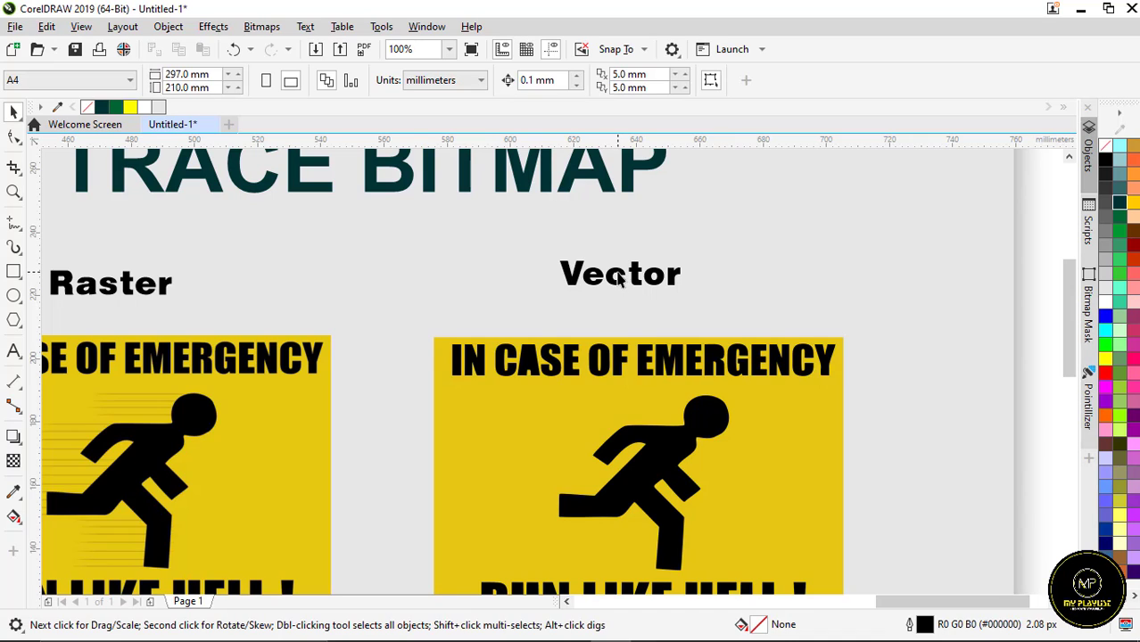
{"action": "scroll", "coordinate": [618, 278], "scroll_direction": "down", "scroll_amount": 2}
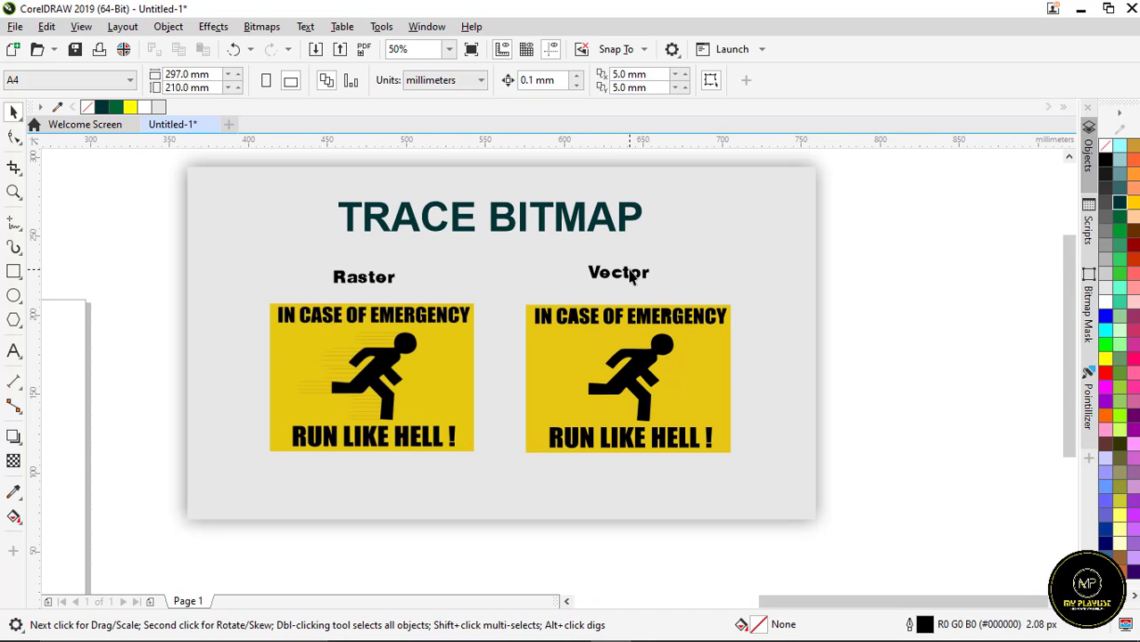
{"action": "scroll", "coordinate": [633, 279], "scroll_direction": "up", "scroll_amount": 2}
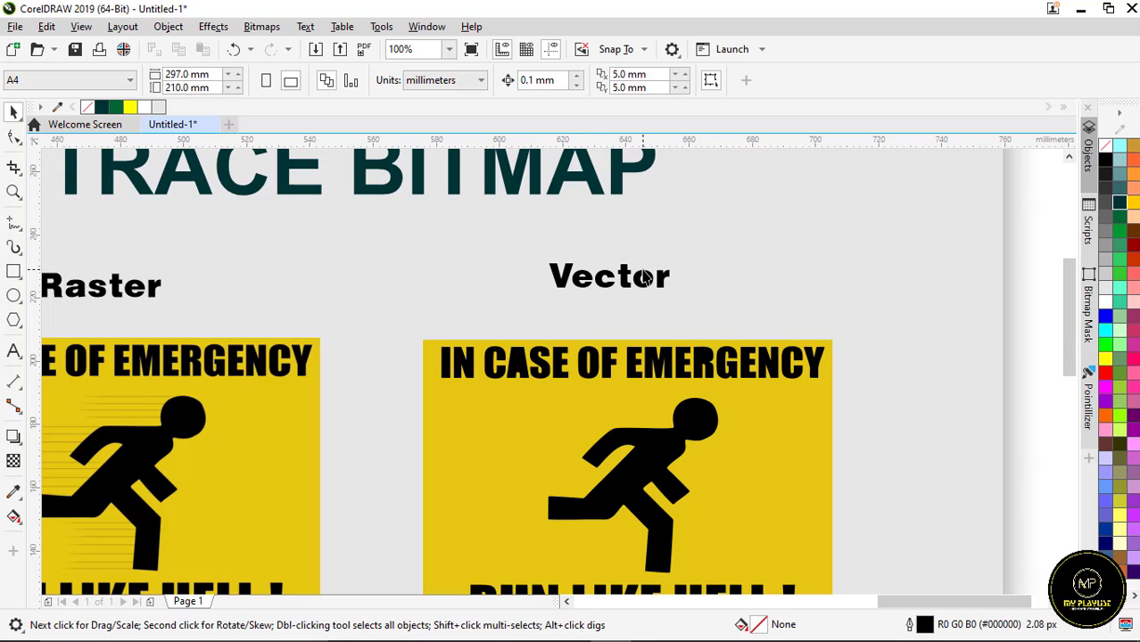
{"action": "scroll", "coordinate": [640, 278], "scroll_direction": "down", "scroll_amount": 2}
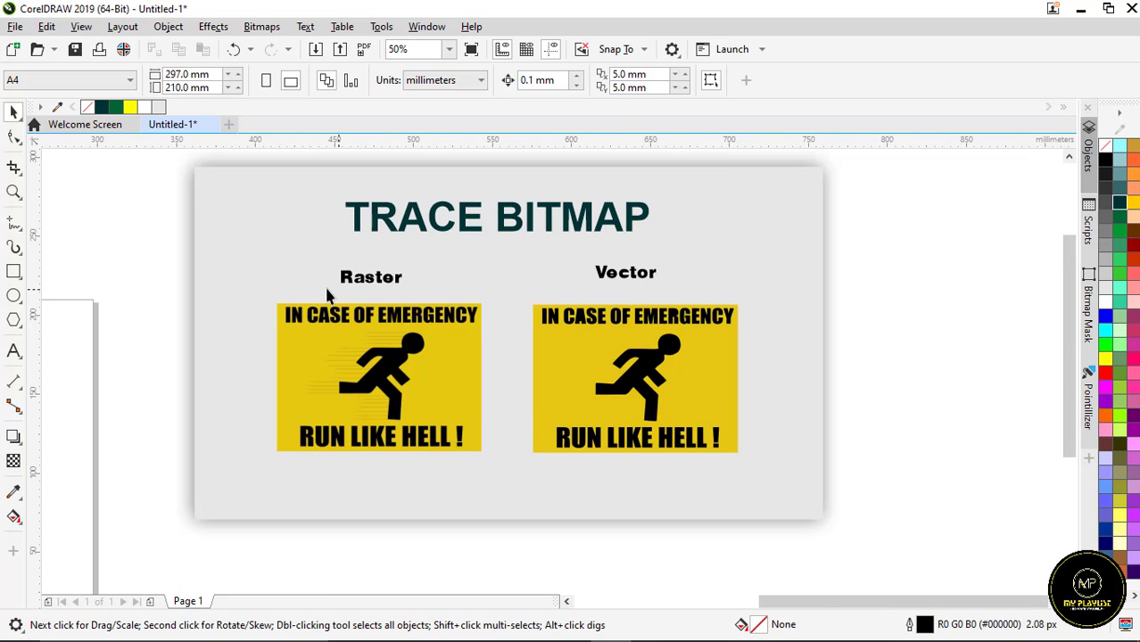
{"action": "scroll", "coordinate": [325, 294], "scroll_direction": "up", "scroll_amount": 2}
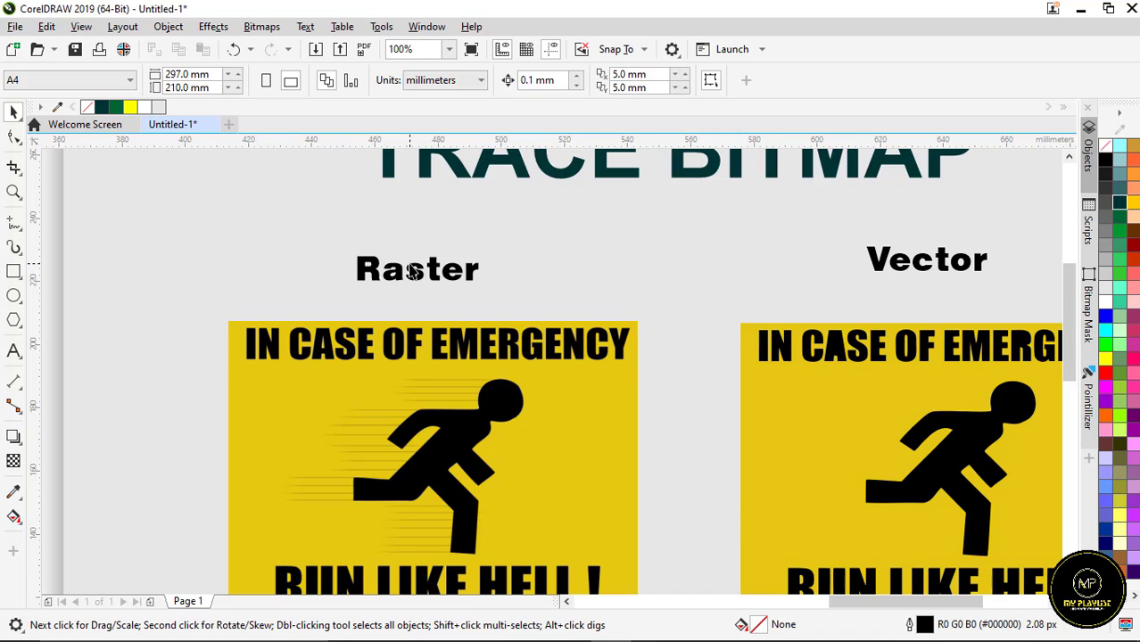
{"action": "scroll", "coordinate": [413, 272], "scroll_direction": "down", "scroll_amount": 2}
{"action": "scroll", "coordinate": [413, 272], "scroll_direction": "up", "scroll_amount": 2}
{"action": "left_click", "coordinate": [413, 272]}
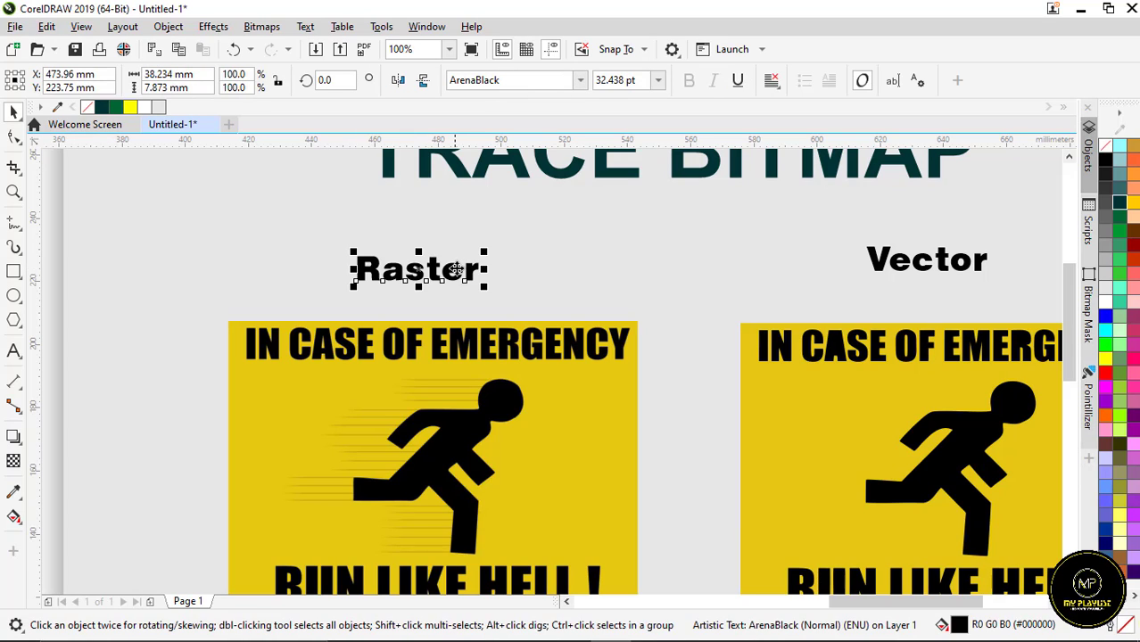
{"action": "scroll", "coordinate": [418, 270], "scroll_direction": "down", "scroll_amount": 2}
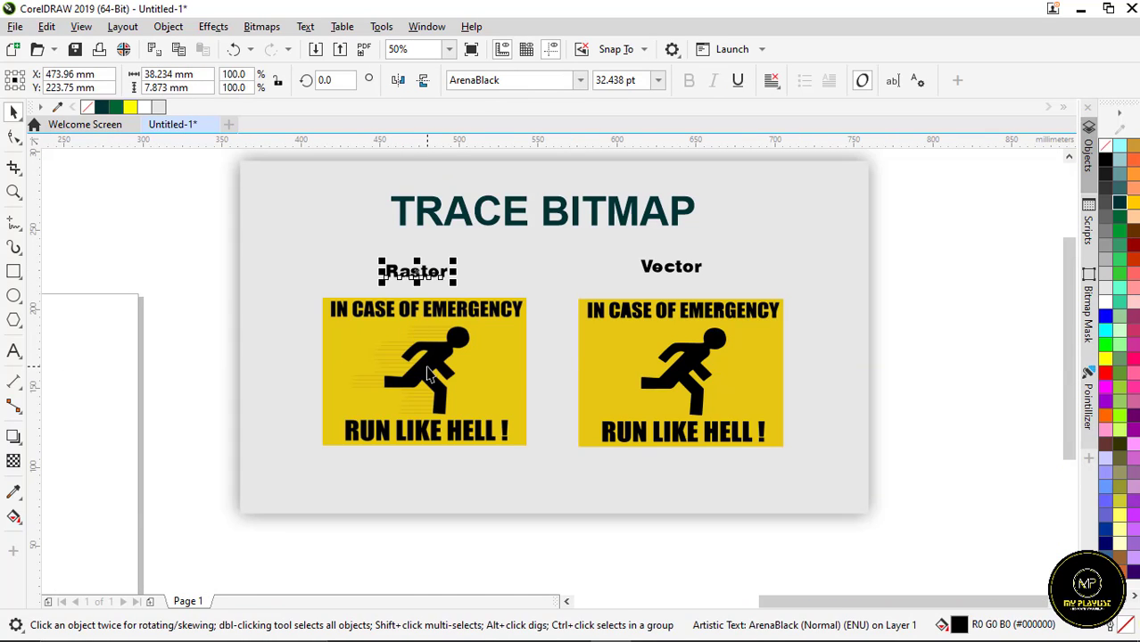
- Inspect the edge of the running figure in the Raster sign at very high magnification
{"action": "scroll", "coordinate": [446, 328], "scroll_direction": "up", "scroll_amount": 2}
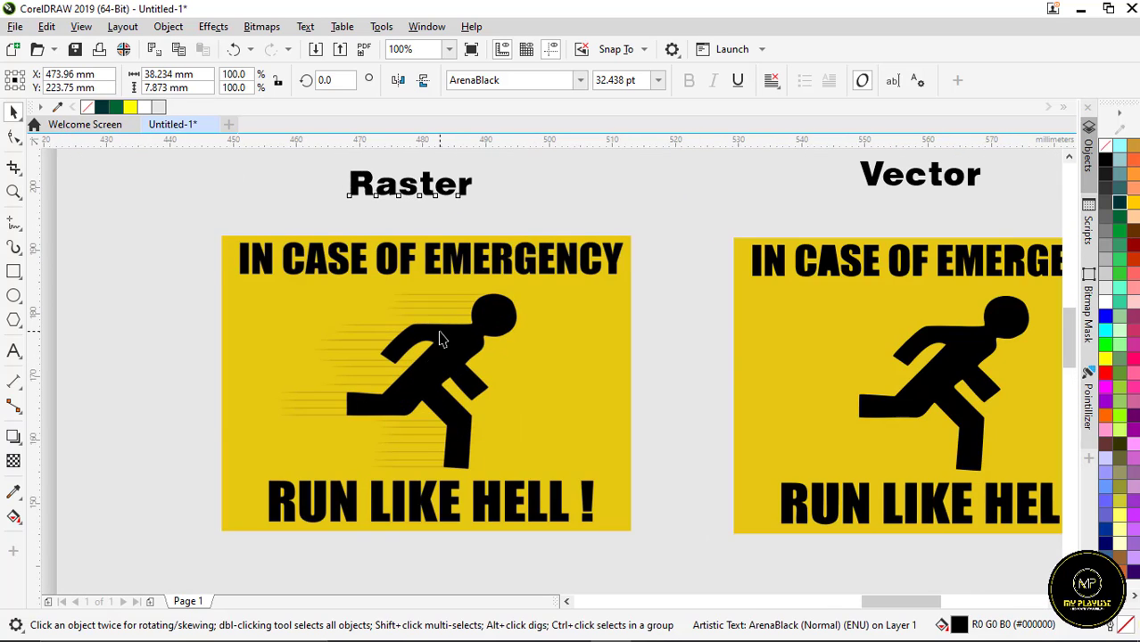
{"action": "scroll", "coordinate": [441, 338], "scroll_direction": "up", "scroll_amount": 3}
{"action": "scroll", "coordinate": [463, 305], "scroll_direction": "up", "scroll_amount": 5}
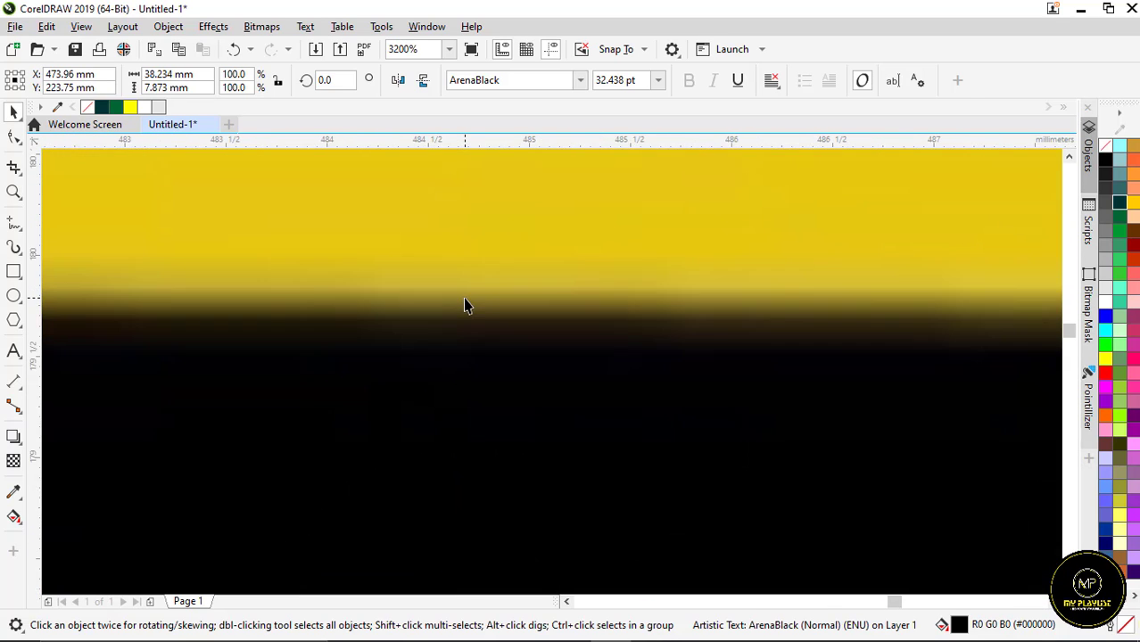
{"action": "scroll", "coordinate": [463, 305], "scroll_direction": "up", "scroll_amount": 2}
{"action": "scroll", "coordinate": [464, 305], "scroll_direction": "down", "scroll_amount": 2}
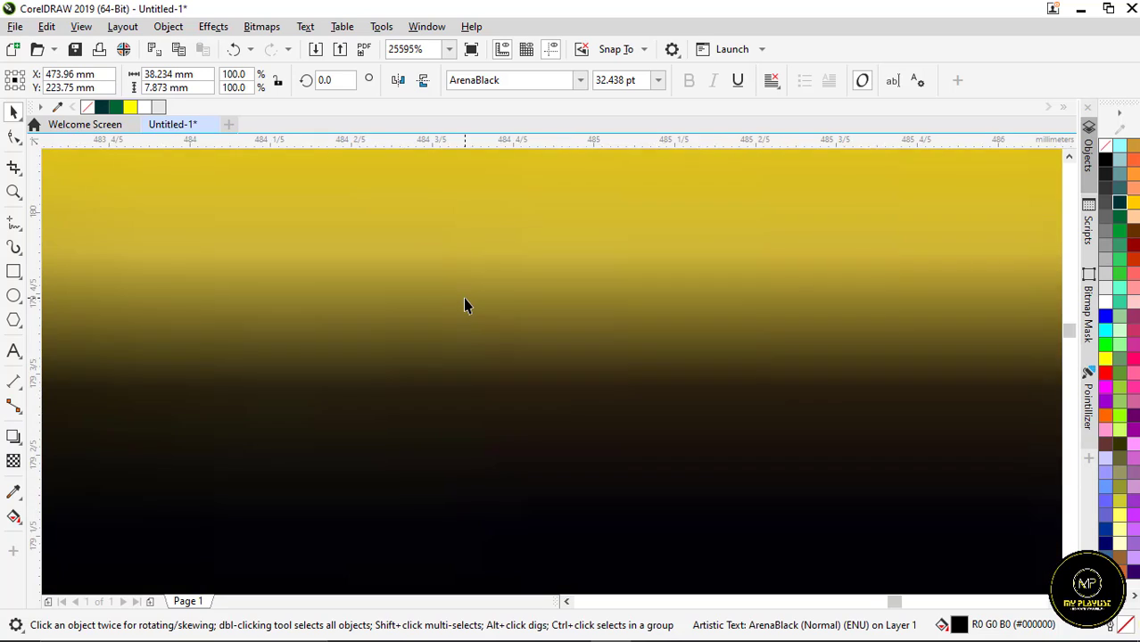
{"action": "scroll", "coordinate": [464, 305], "scroll_direction": "down", "scroll_amount": 1}
{"action": "scroll", "coordinate": [500, 288], "scroll_direction": "up", "scroll_amount": 3}
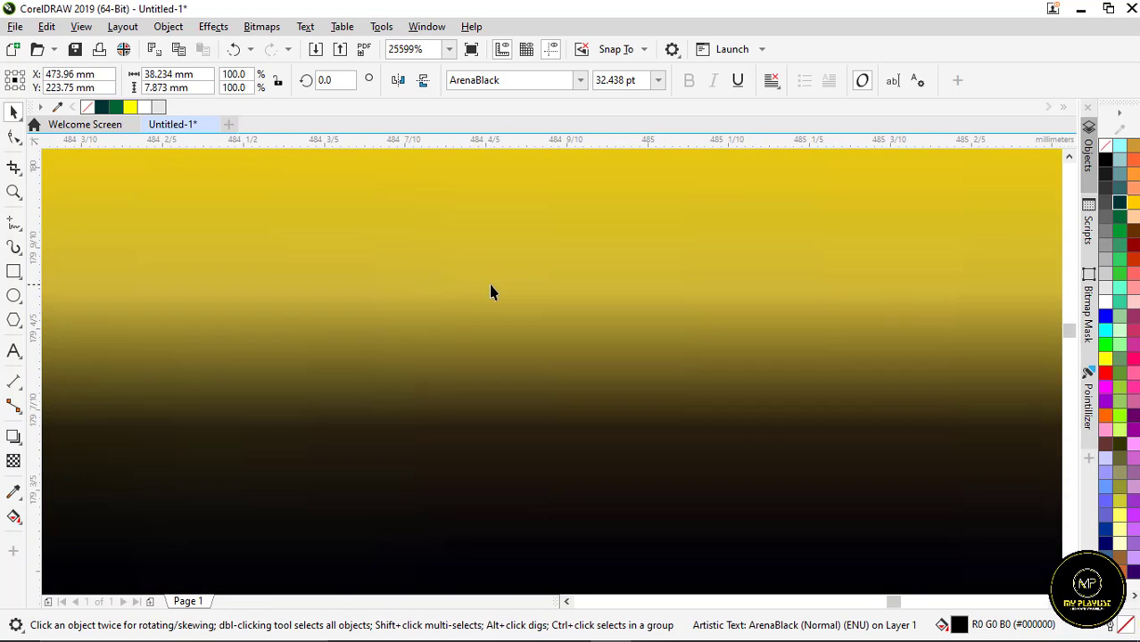
{"action": "scroll", "coordinate": [550, 311], "scroll_direction": "down", "scroll_amount": 2}
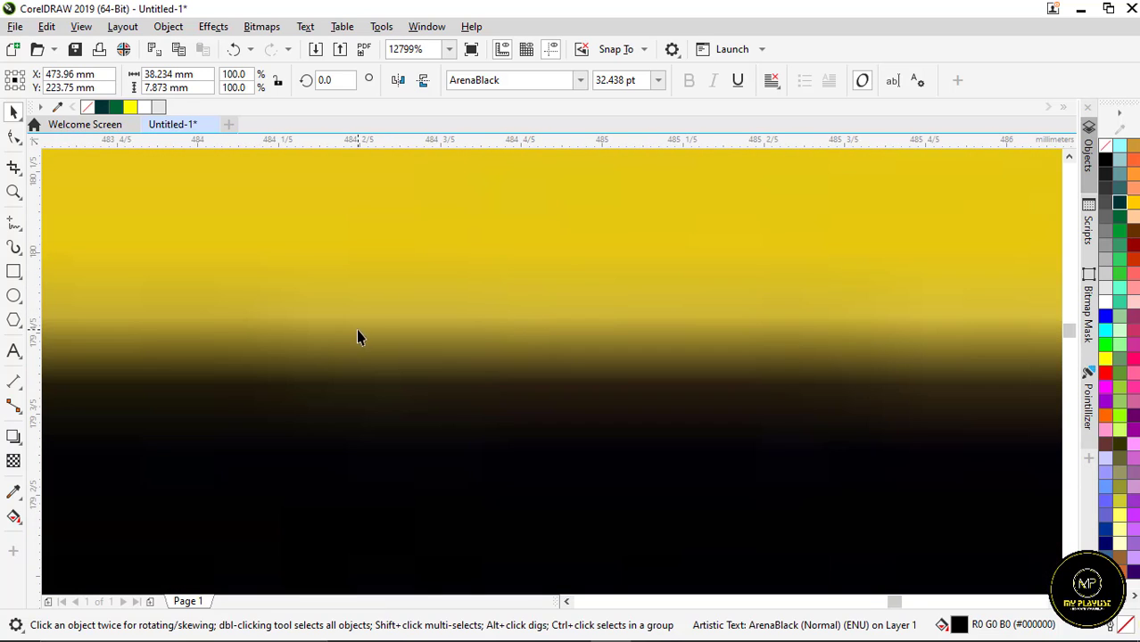
{"action": "scroll", "coordinate": [382, 330], "scroll_direction": "down", "scroll_amount": 8}
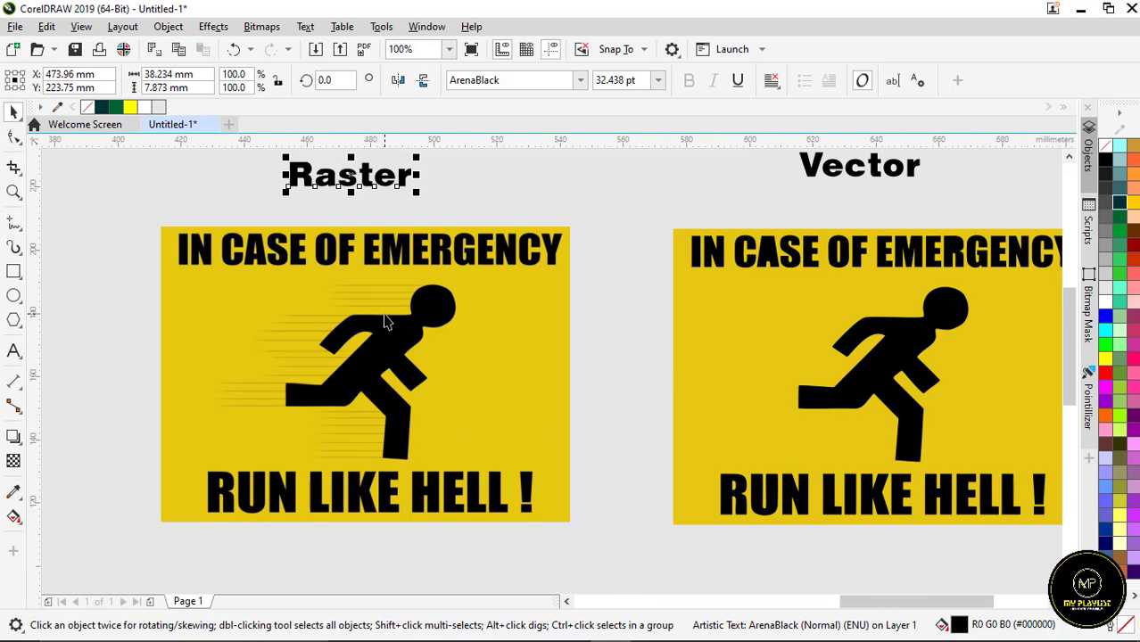
- Inspect the same edge of the running figure in the Vector sign at very high magnification for comparison
{"action": "scroll", "coordinate": [642, 324], "scroll_direction": "up", "scroll_amount": 4}
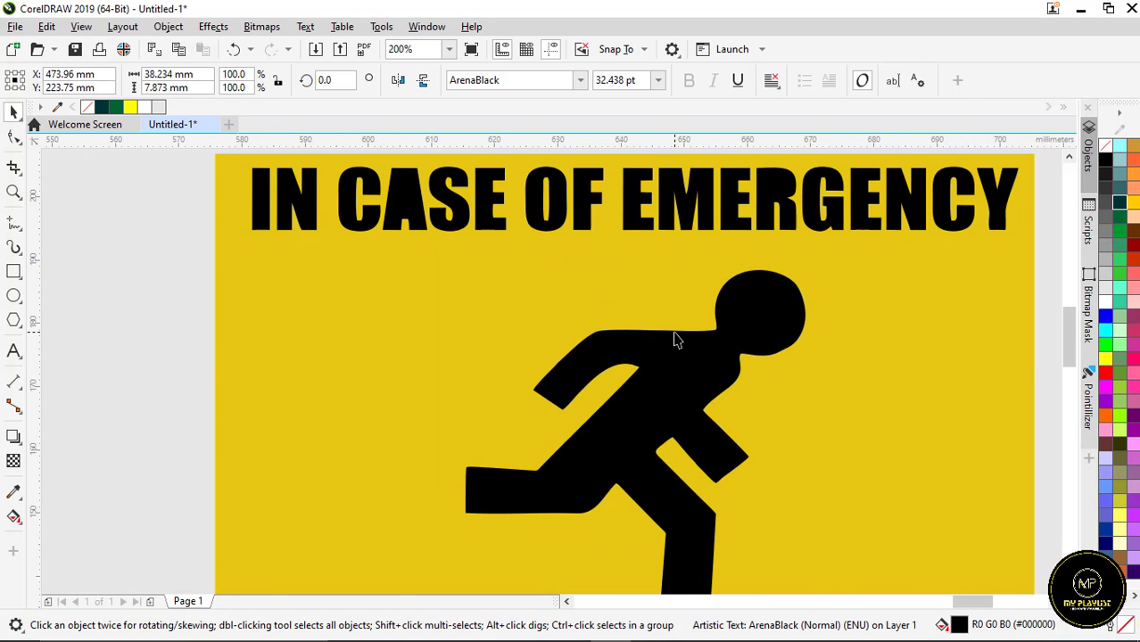
{"action": "scroll", "coordinate": [675, 337], "scroll_direction": "up", "scroll_amount": 4}
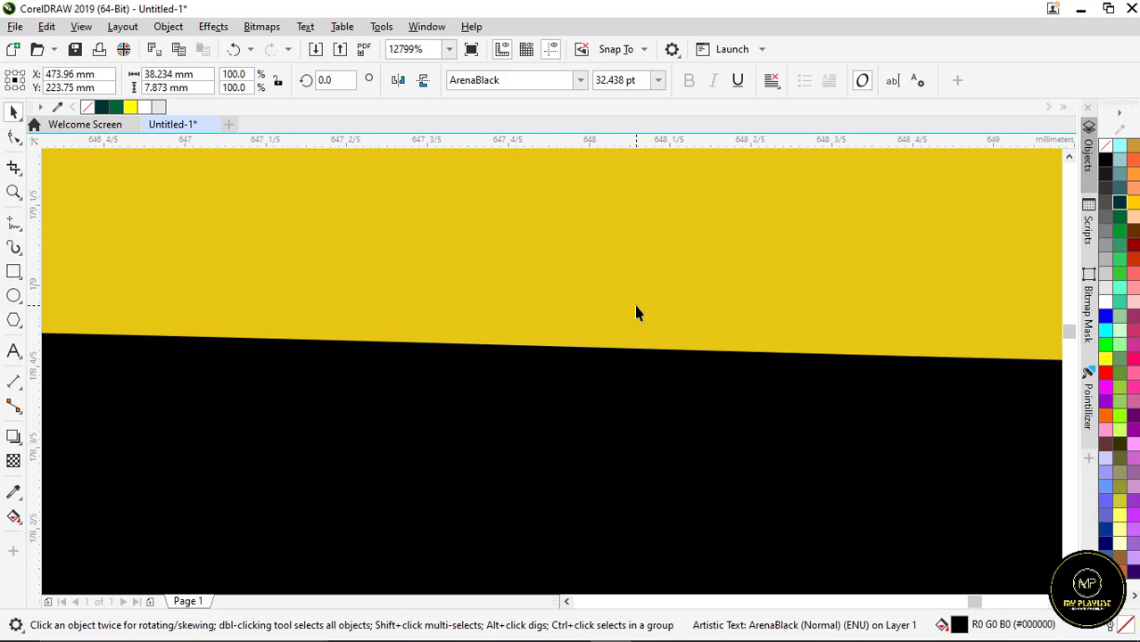
{"action": "scroll", "coordinate": [596, 357], "scroll_direction": "up", "scroll_amount": 4}
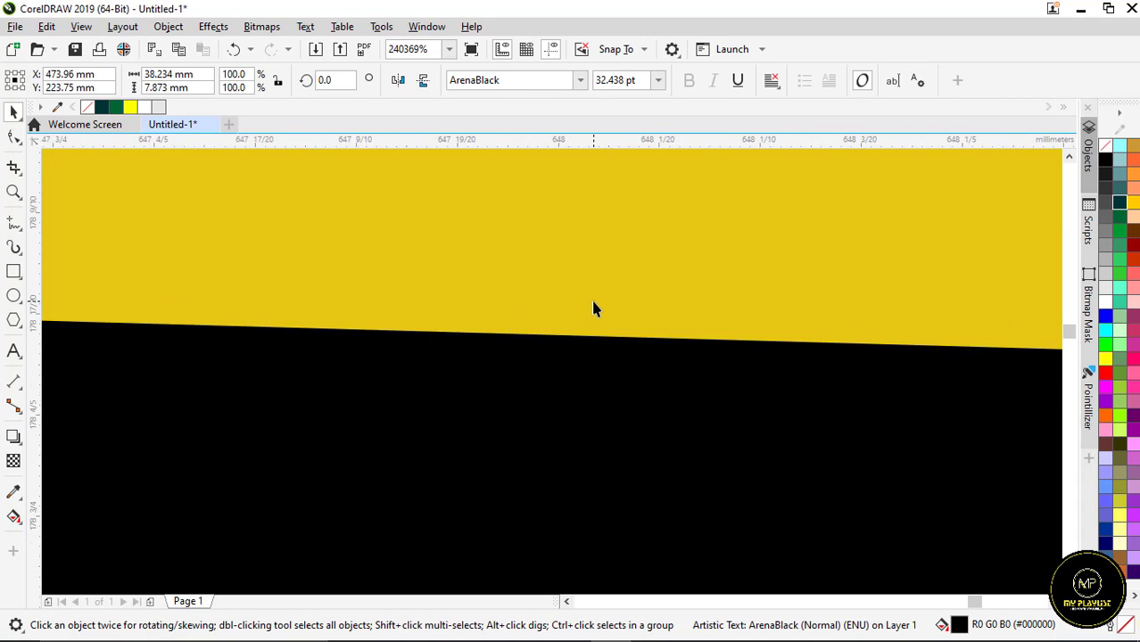
{"action": "scroll", "coordinate": [594, 309], "scroll_direction": "down", "scroll_amount": 3}
{"action": "scroll", "coordinate": [594, 309], "scroll_direction": "down", "scroll_amount": 6}
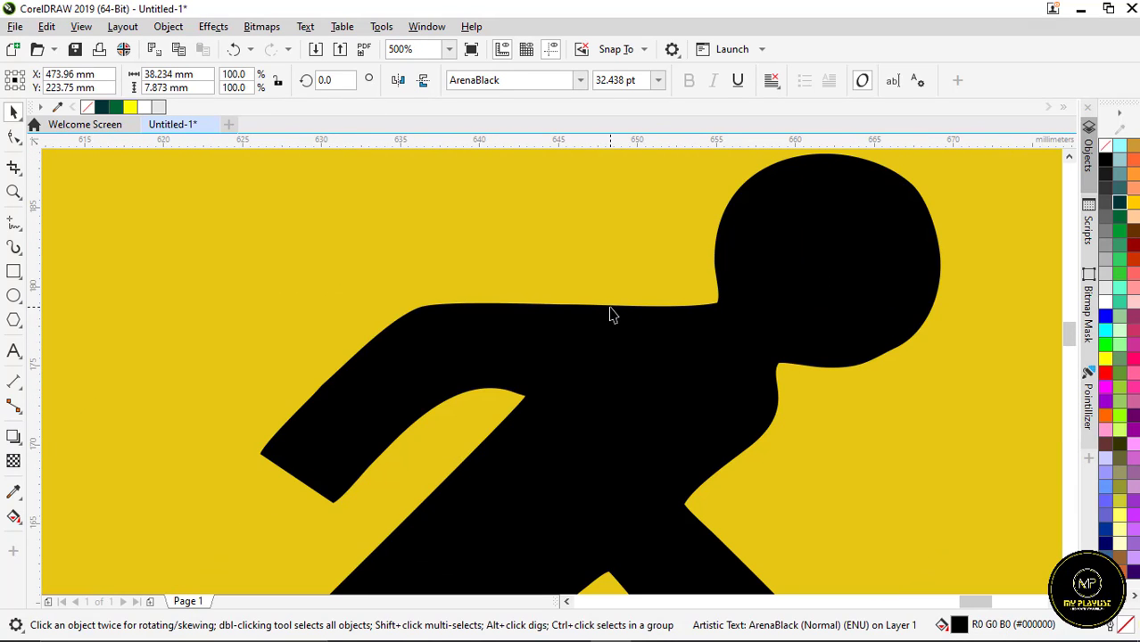
{"action": "scroll", "coordinate": [599, 328], "scroll_direction": "down", "scroll_amount": 2}
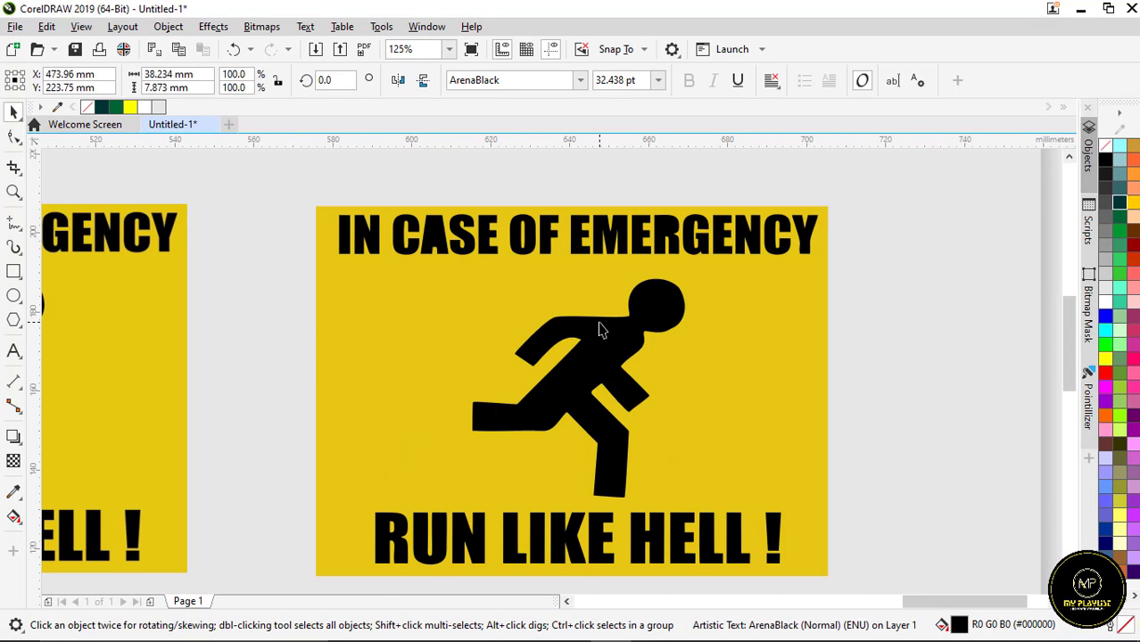
- Select the running figure in the Vector sign and show its curve nodes with the Shape tool
{"action": "scroll", "coordinate": [599, 330], "scroll_direction": "down", "scroll_amount": 1}
{"action": "left_click", "coordinate": [600, 330]}
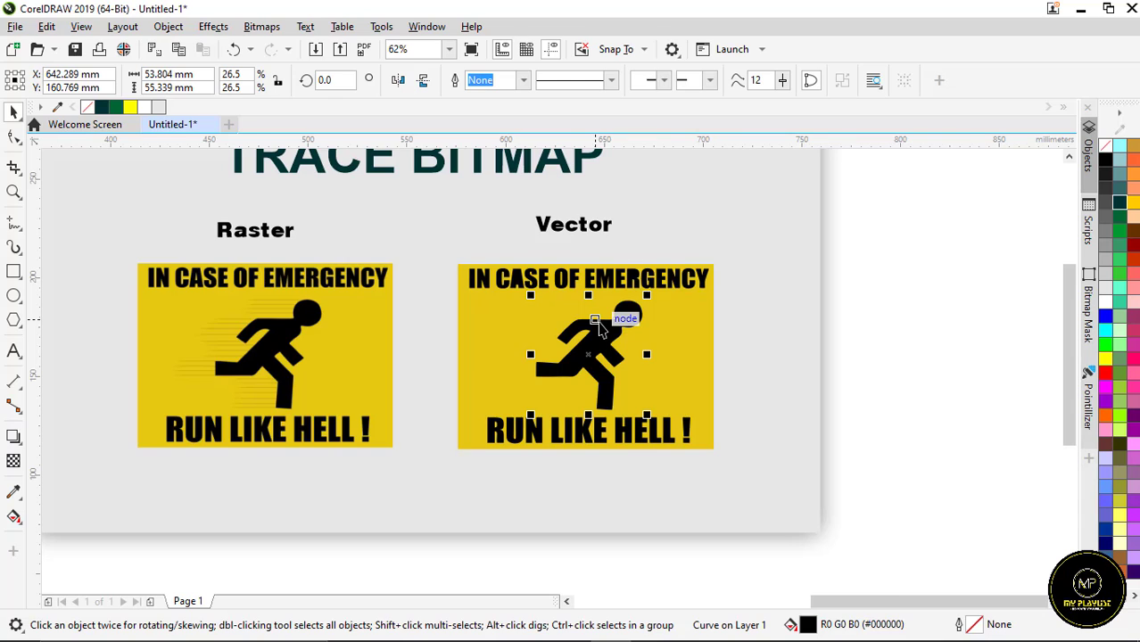
{"action": "scroll", "coordinate": [599, 330], "scroll_direction": "up", "scroll_amount": 2}
{"action": "scroll", "coordinate": [593, 314], "scroll_direction": "up", "scroll_amount": 1}
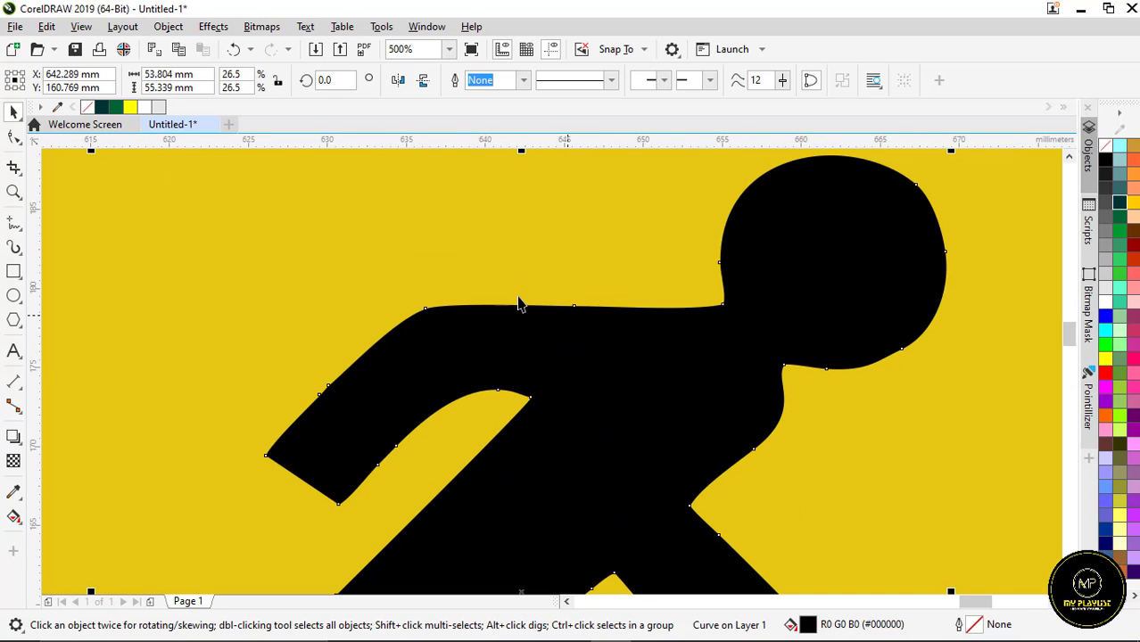
{"action": "left_click", "coordinate": [14, 136]}
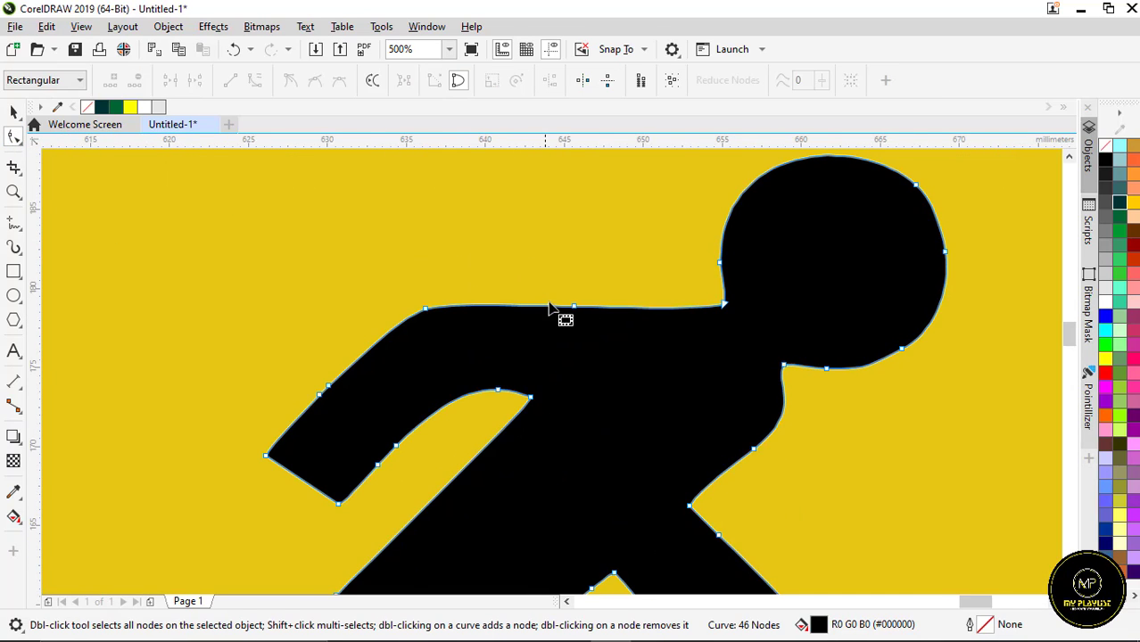
- Examine the nodes and outline along the Vector figure's arm, shoulder and the notch between its legs
{"action": "scroll", "coordinate": [557, 310], "scroll_direction": "up", "scroll_amount": 2}
{"action": "scroll", "coordinate": [626, 316], "scroll_direction": "down", "scroll_amount": 2}
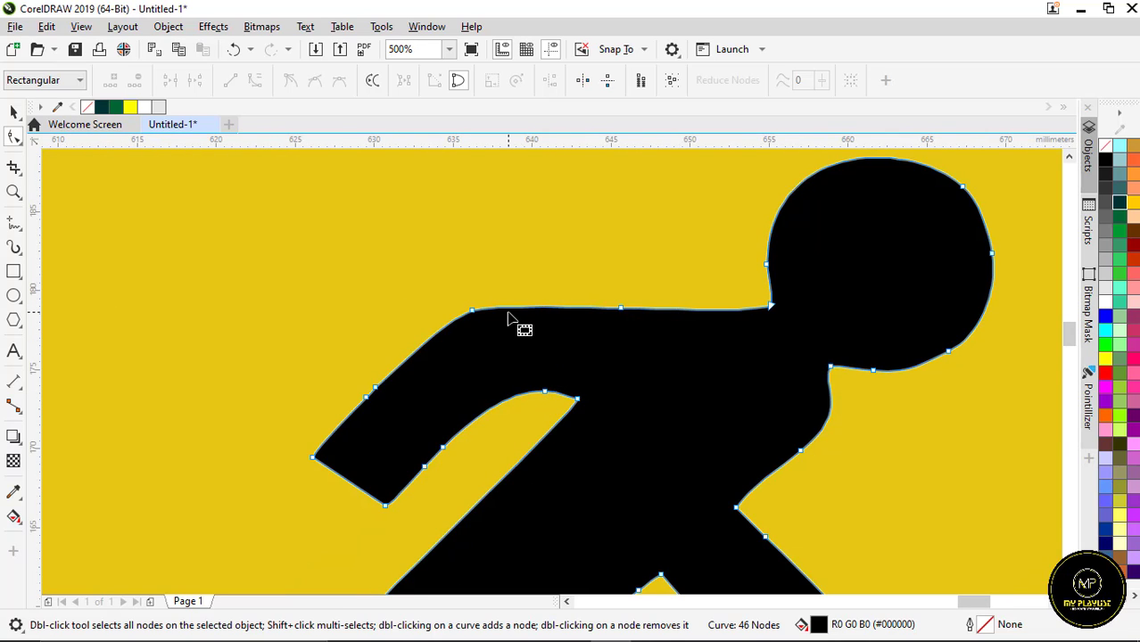
{"action": "scroll", "coordinate": [508, 319], "scroll_direction": "up", "scroll_amount": 3}
{"action": "scroll", "coordinate": [504, 287], "scroll_direction": "down", "scroll_amount": 2}
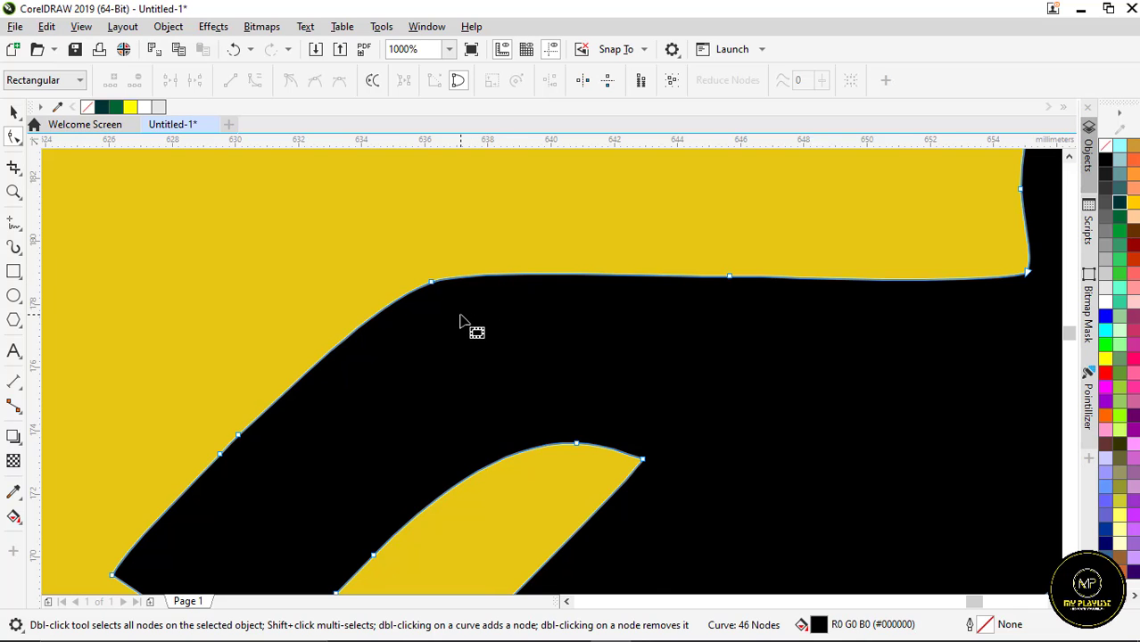
{"action": "scroll", "coordinate": [458, 318], "scroll_direction": "down", "scroll_amount": 3}
{"action": "scroll", "coordinate": [508, 318], "scroll_direction": "up", "scroll_amount": 3}
{"action": "scroll", "coordinate": [495, 357], "scroll_direction": "up", "scroll_amount": 1}
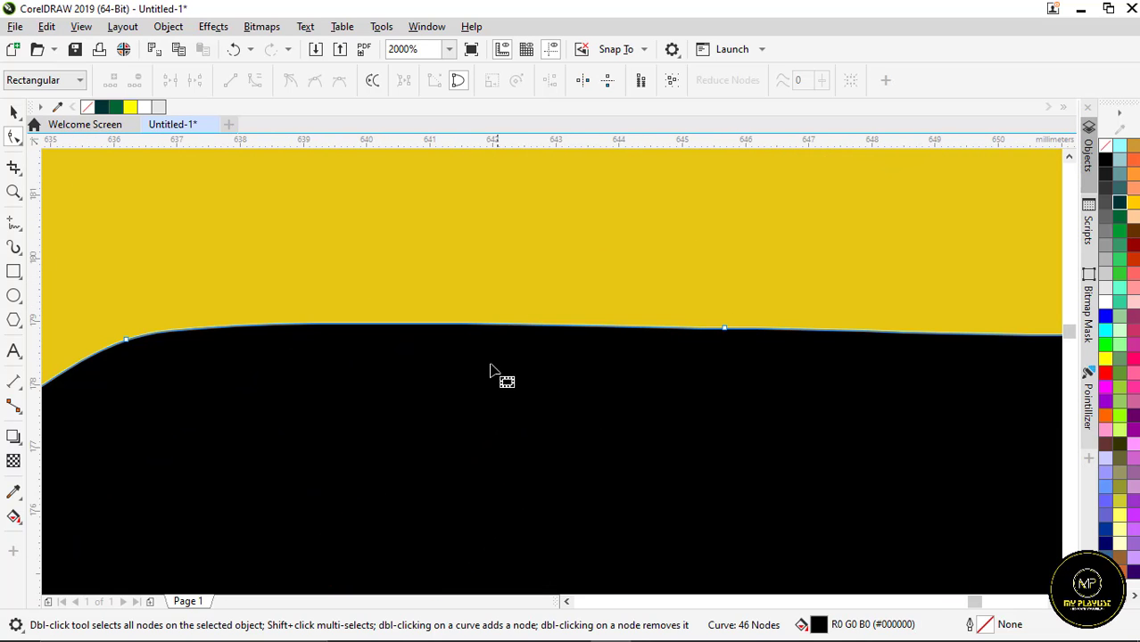
{"action": "scroll", "coordinate": [501, 327], "scroll_direction": "up", "scroll_amount": 1}
{"action": "scroll", "coordinate": [500, 326], "scroll_direction": "down", "scroll_amount": 5}
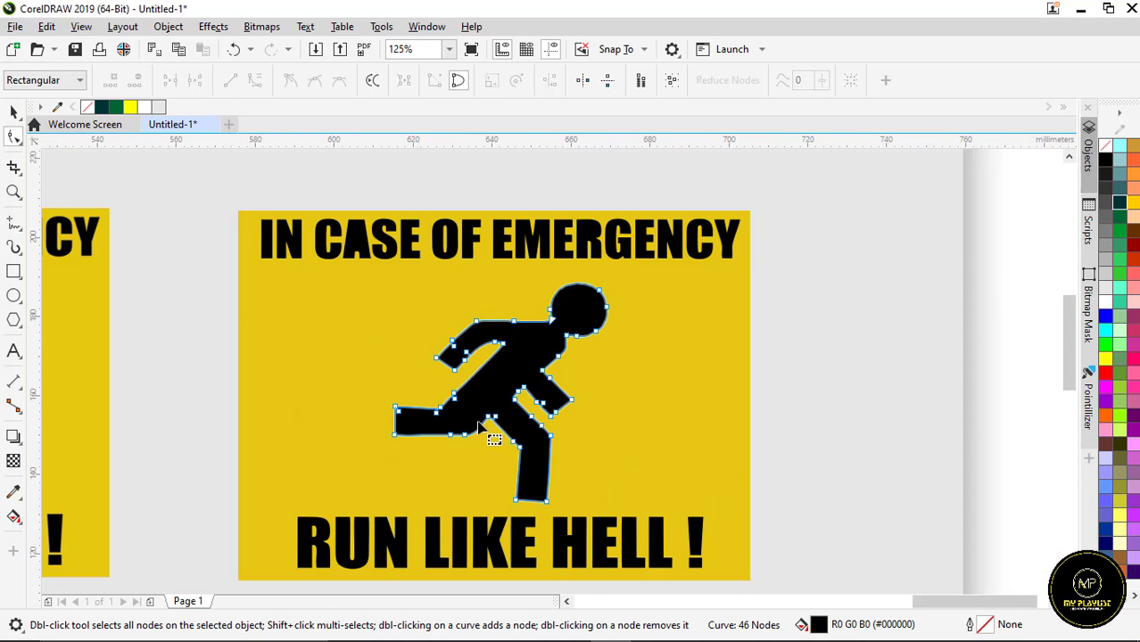
{"action": "scroll", "coordinate": [491, 432], "scroll_direction": "up", "scroll_amount": 4}
{"action": "scroll", "coordinate": [544, 323], "scroll_direction": "up", "scroll_amount": 3}
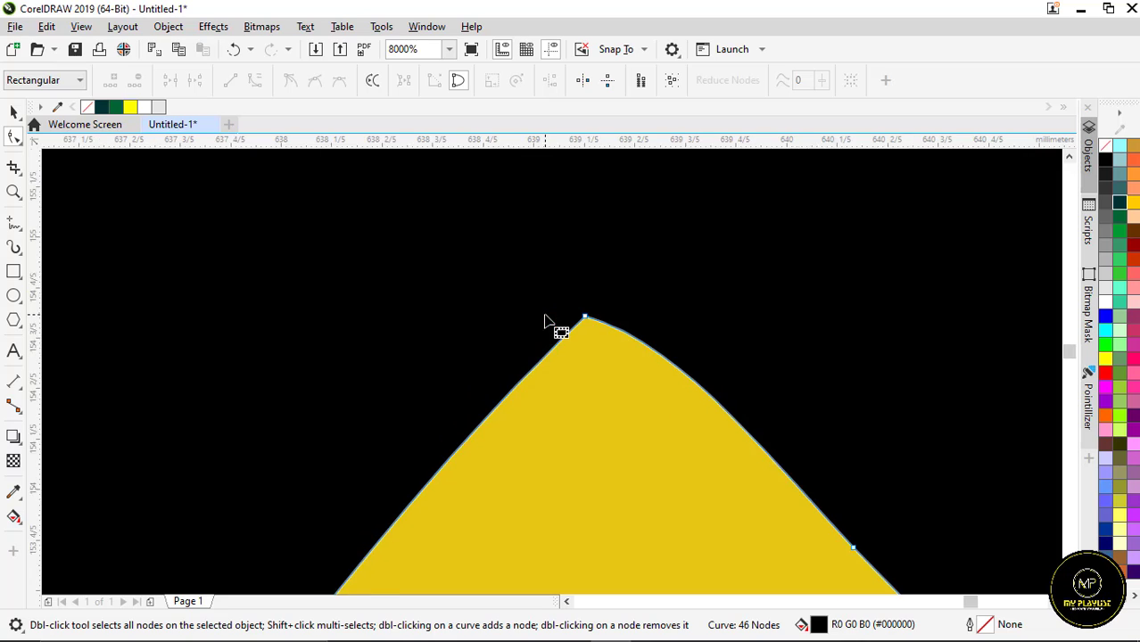
- Adjust the curve handle of the node at the peak between the Vector figure's legs, then return to the Pick tool
{"action": "left_click", "coordinate": [625, 321]}
{"action": "scroll", "coordinate": [608, 309], "scroll_direction": "down", "scroll_amount": 2}
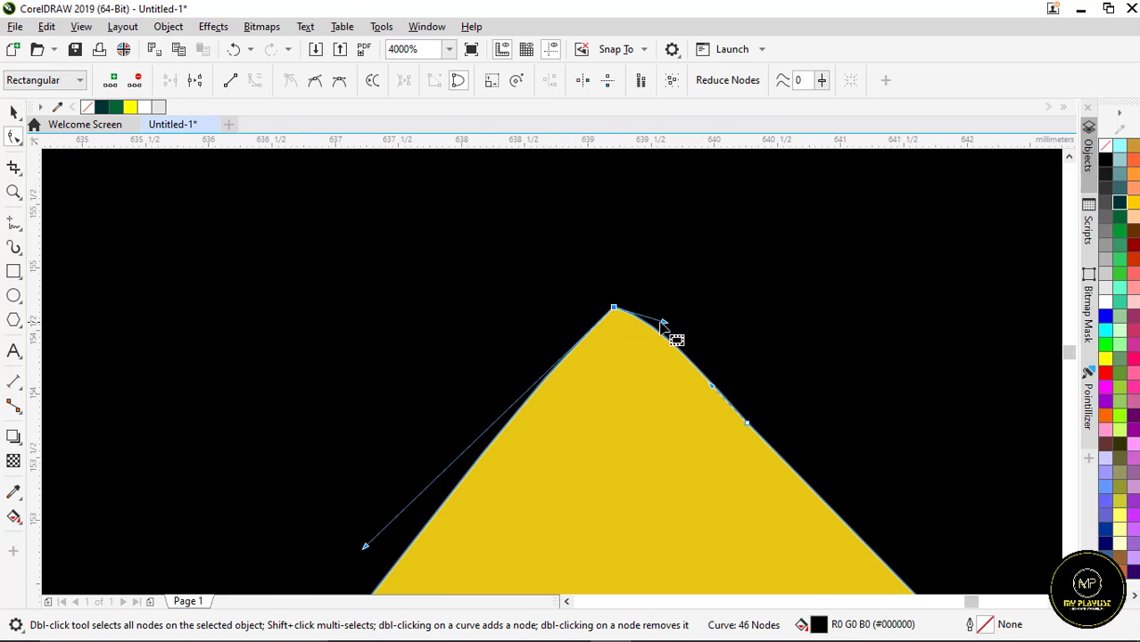
{"action": "left_click_drag", "start_coordinate": [662, 330], "coordinate": [630, 350]}
{"action": "scroll", "coordinate": [629, 347], "scroll_direction": "down", "scroll_amount": 3}
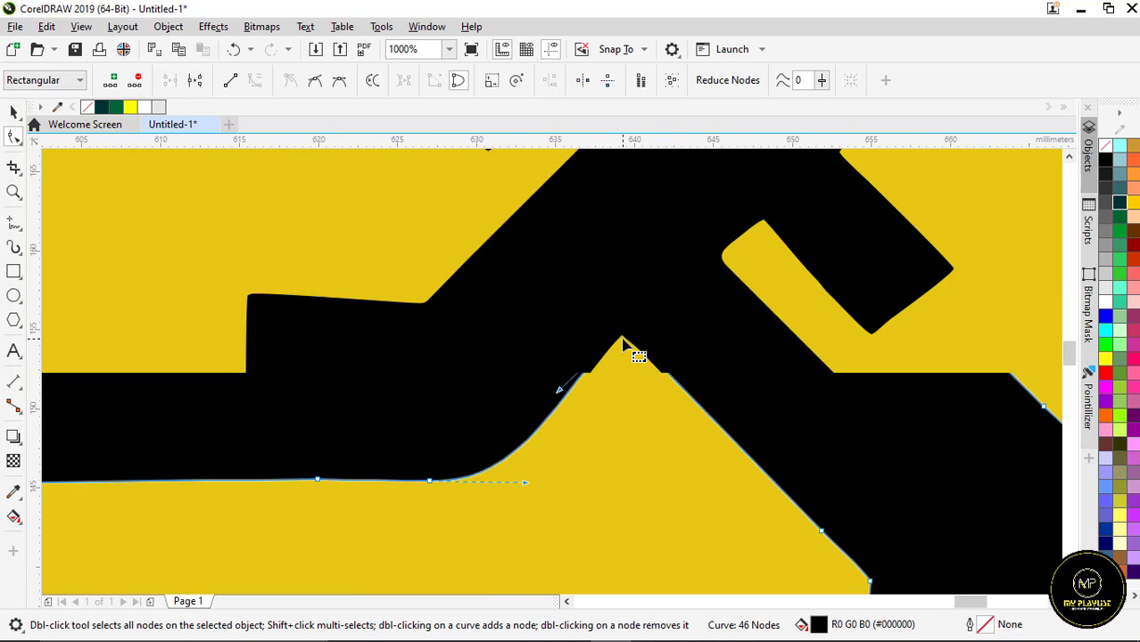
{"action": "scroll", "coordinate": [509, 334], "scroll_direction": "up", "scroll_amount": 3}
{"action": "scroll", "coordinate": [575, 331], "scroll_direction": "down", "scroll_amount": 2}
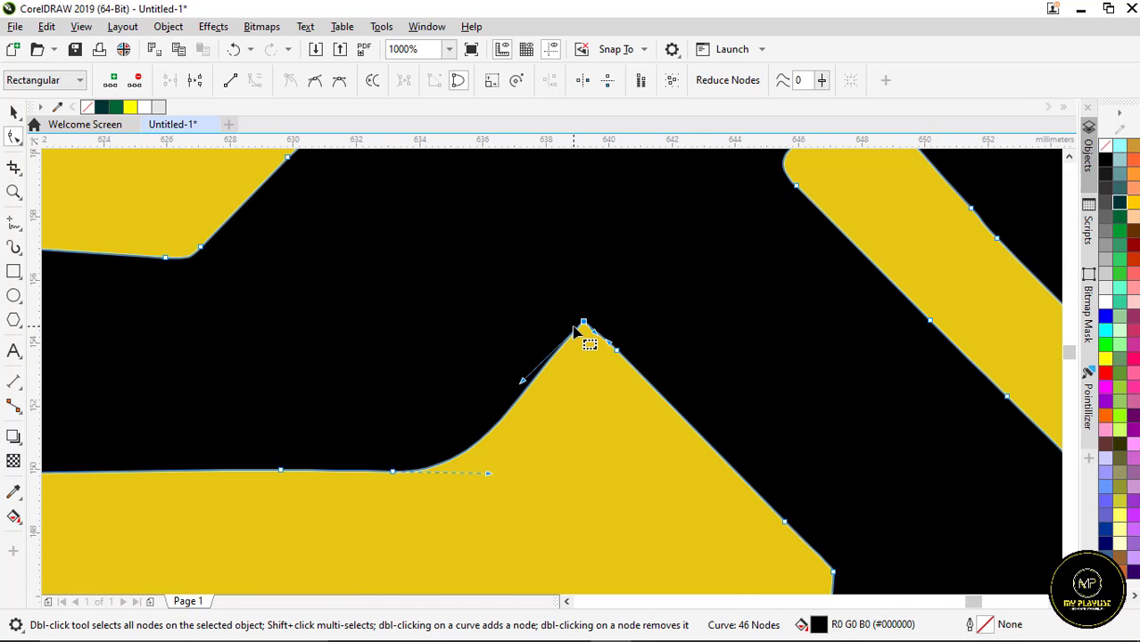
{"action": "scroll", "coordinate": [575, 335], "scroll_direction": "down", "scroll_amount": 5}
{"action": "scroll", "coordinate": [570, 331], "scroll_direction": "up", "scroll_amount": 1}
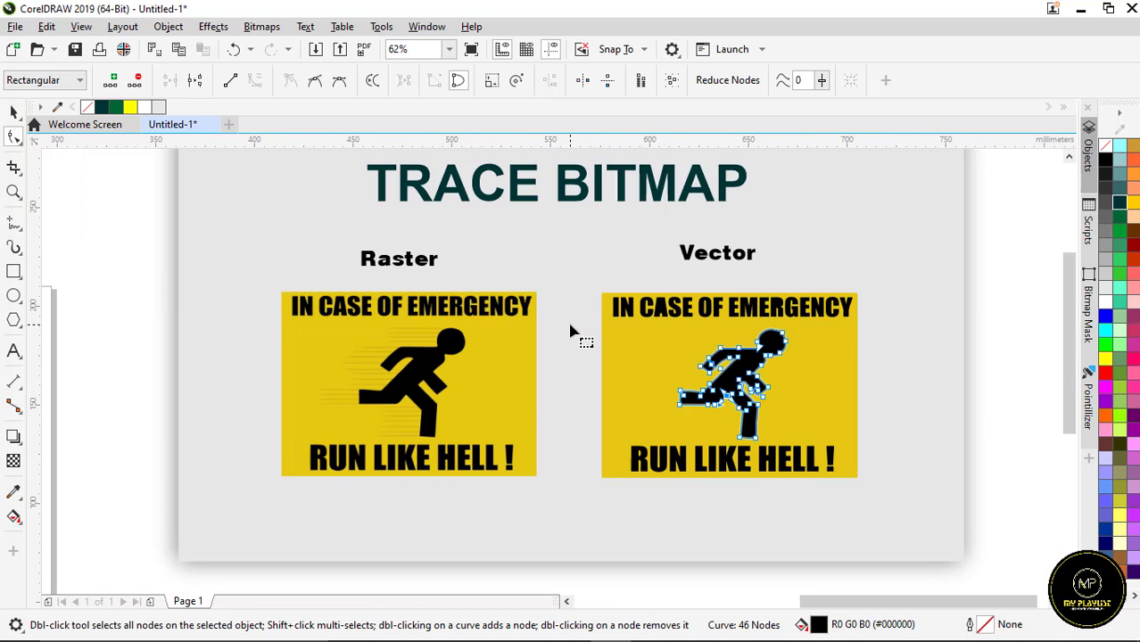
{"action": "left_click", "coordinate": [14, 110]}
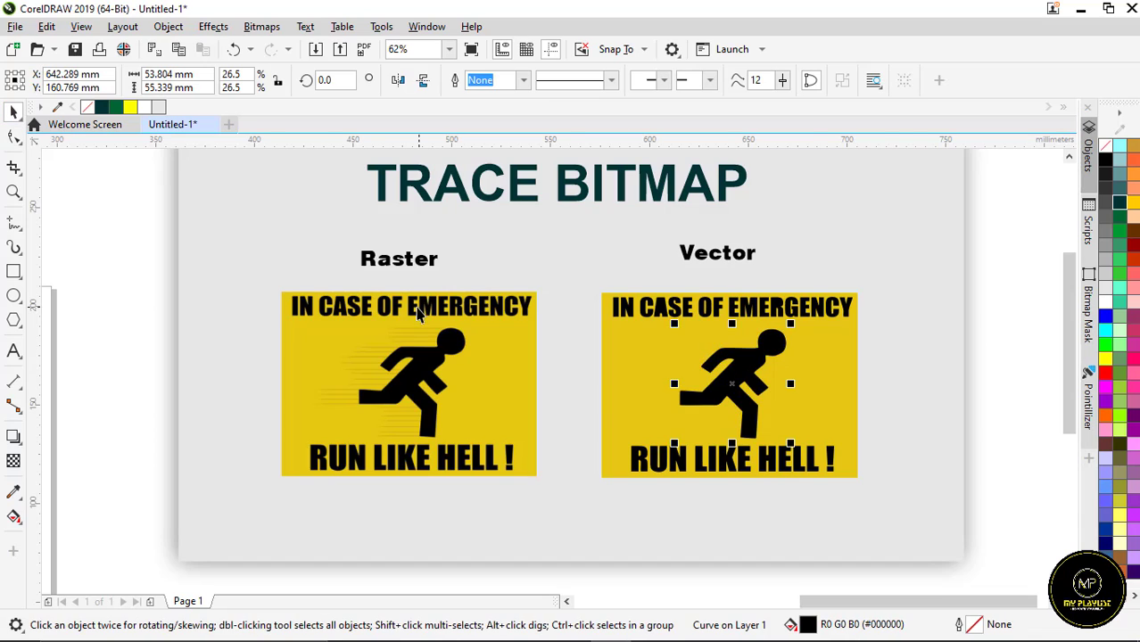
- Examine the running figure and the thin speed lines behind it in the Raster sign
{"action": "scroll", "coordinate": [417, 312], "scroll_direction": "up", "scroll_amount": 2}
{"action": "scroll", "coordinate": [415, 295], "scroll_direction": "down", "scroll_amount": 2}
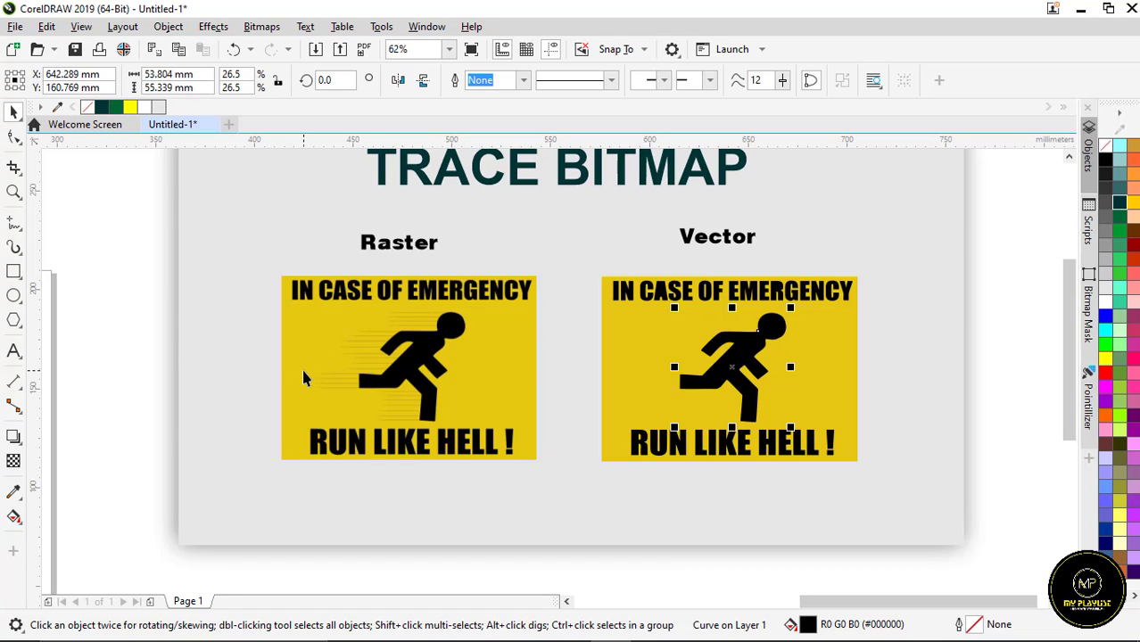
{"action": "scroll", "coordinate": [301, 376], "scroll_direction": "up", "scroll_amount": 3}
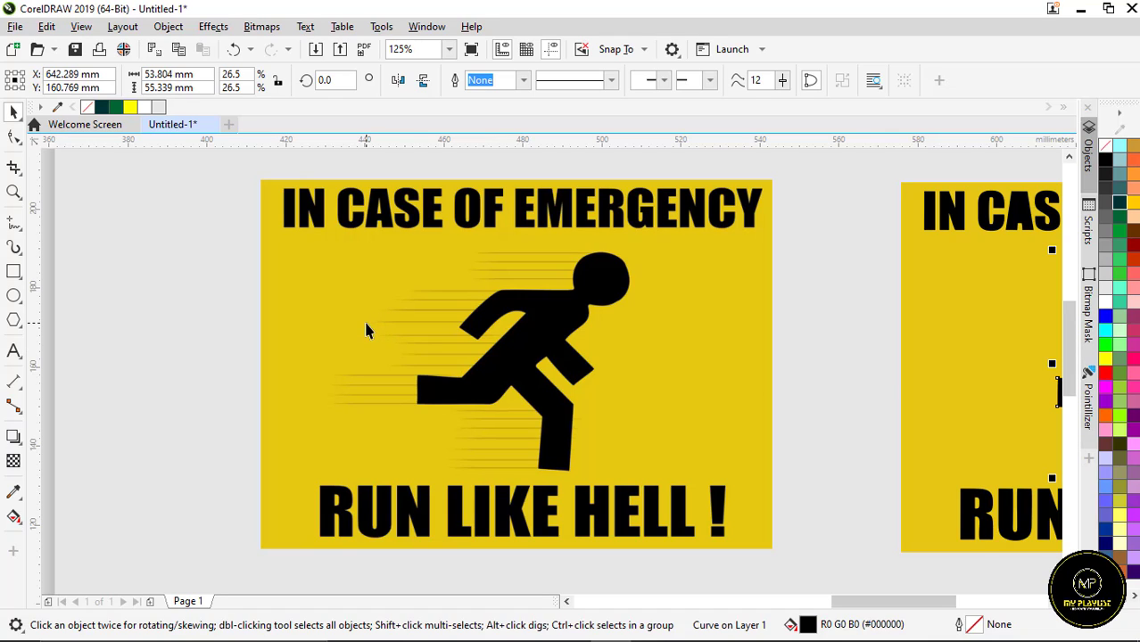
{"action": "scroll", "coordinate": [419, 343], "scroll_direction": "down", "scroll_amount": 3}
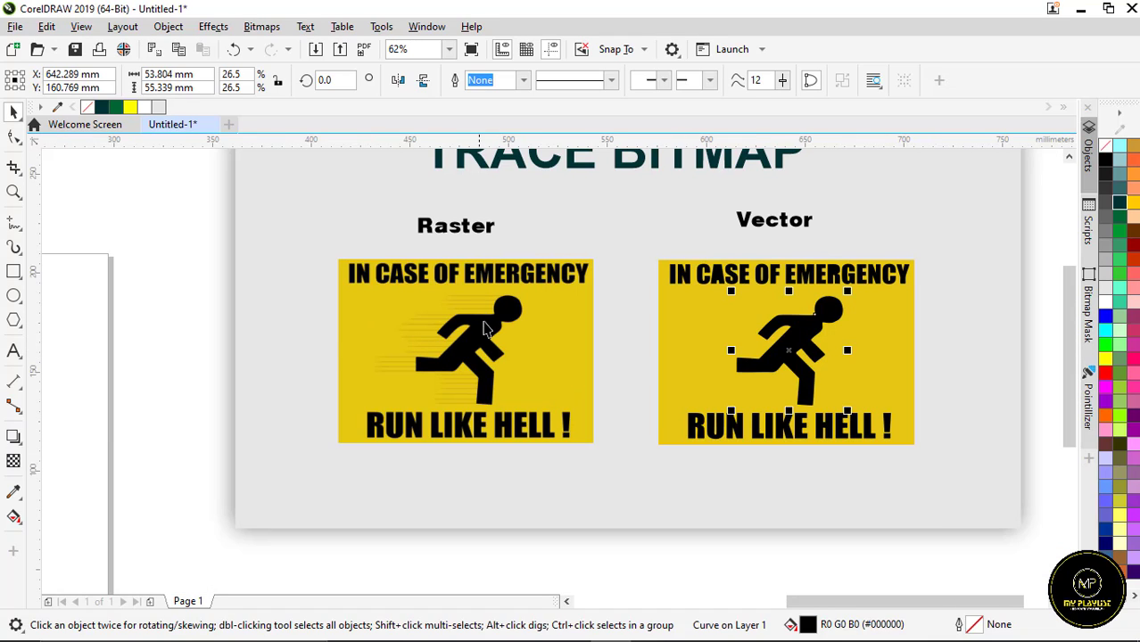
{"action": "scroll", "coordinate": [497, 313], "scroll_direction": "up", "scroll_amount": 3}
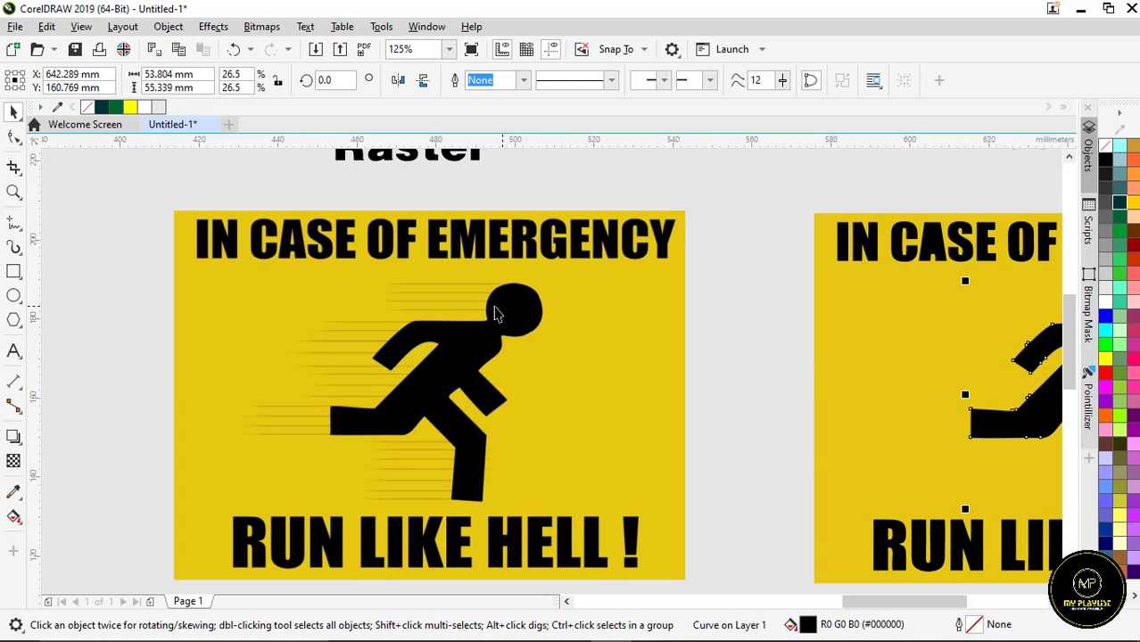
{"action": "scroll", "coordinate": [429, 329], "scroll_direction": "down", "scroll_amount": 3}
{"action": "scroll", "coordinate": [431, 332], "scroll_direction": "up", "scroll_amount": 3}
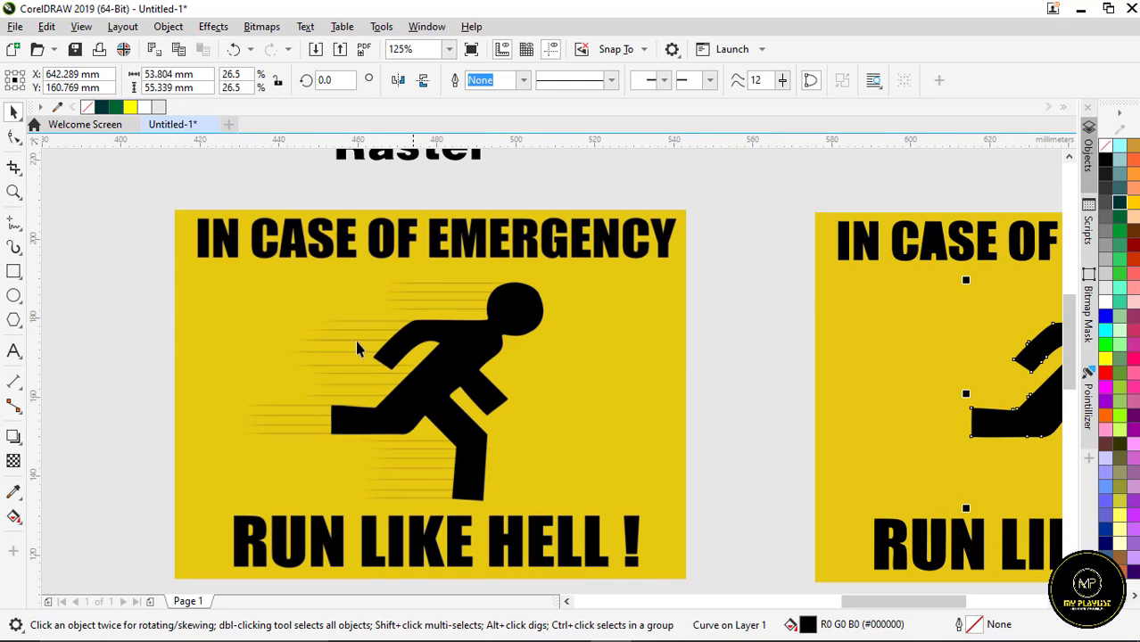
{"action": "scroll", "coordinate": [355, 343], "scroll_direction": "down", "scroll_amount": 3}
{"action": "scroll", "coordinate": [374, 347], "scroll_direction": "up", "scroll_amount": 3}
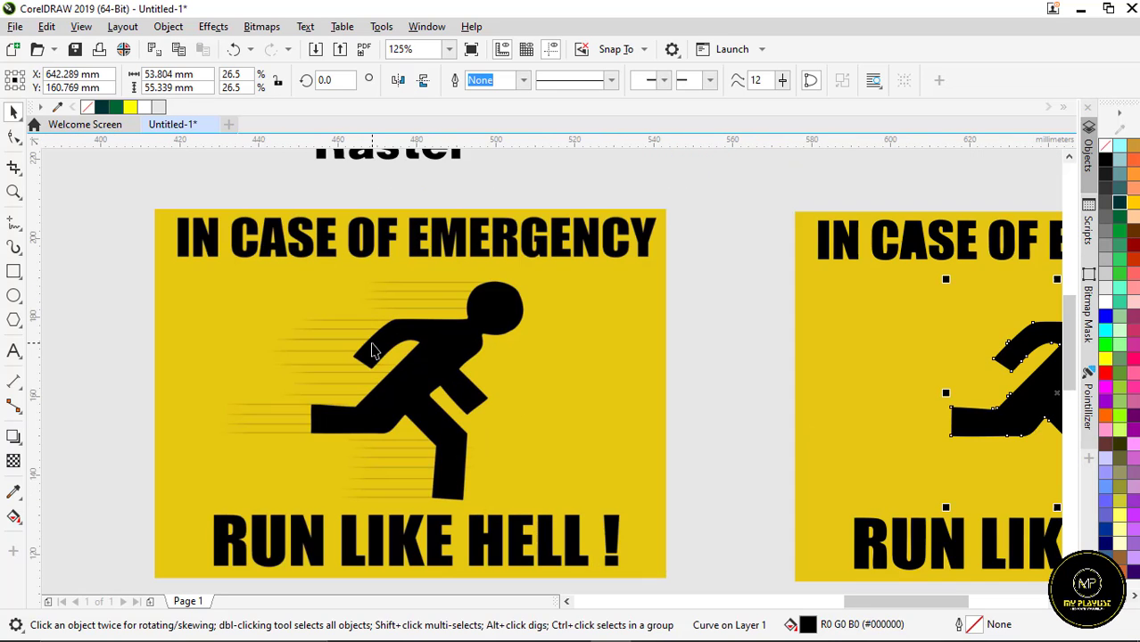
{"action": "scroll", "coordinate": [348, 355], "scroll_direction": "down", "scroll_amount": 3}
- Examine the Vector sign's running figure in comparison with the Raster sign, and deselect it
{"action": "scroll", "coordinate": [754, 321], "scroll_direction": "up", "scroll_amount": 3}
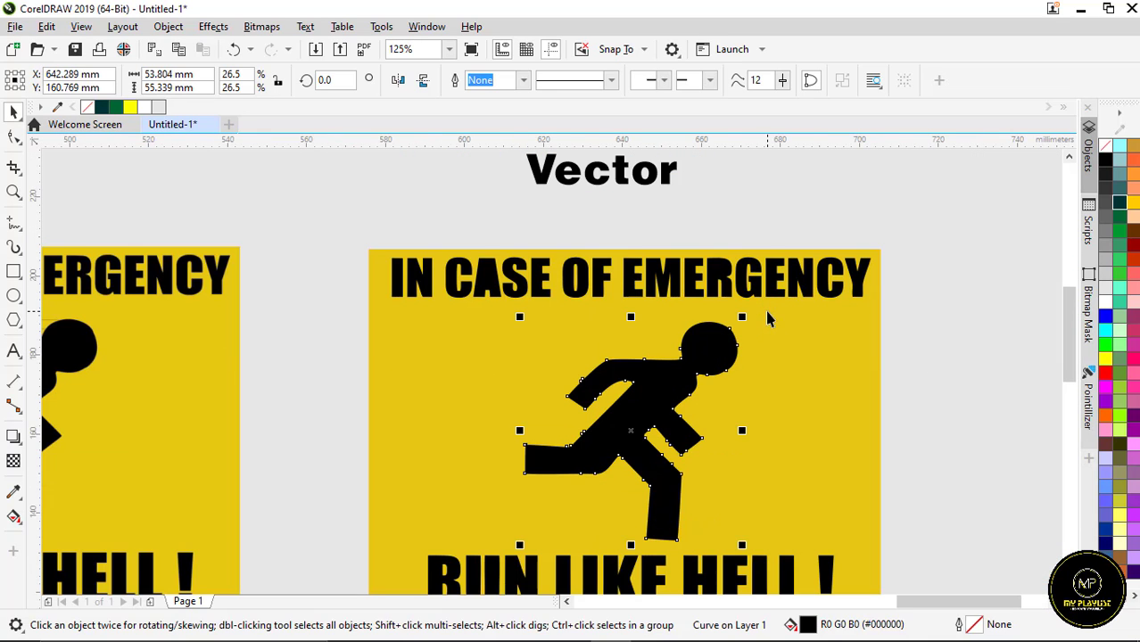
{"action": "scroll", "coordinate": [565, 348], "scroll_direction": "down", "scroll_amount": 3}
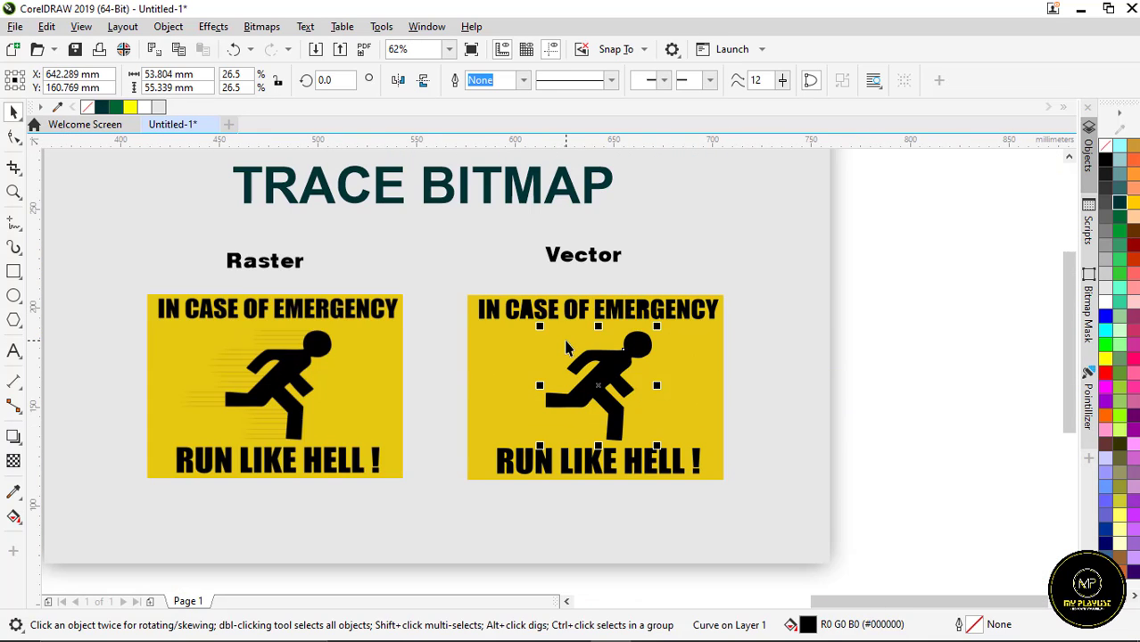
{"action": "scroll", "coordinate": [646, 350], "scroll_direction": "up", "scroll_amount": 6}
{"action": "scroll", "coordinate": [572, 379], "scroll_direction": "down", "scroll_amount": 2}
{"action": "left_click", "coordinate": [580, 370]}
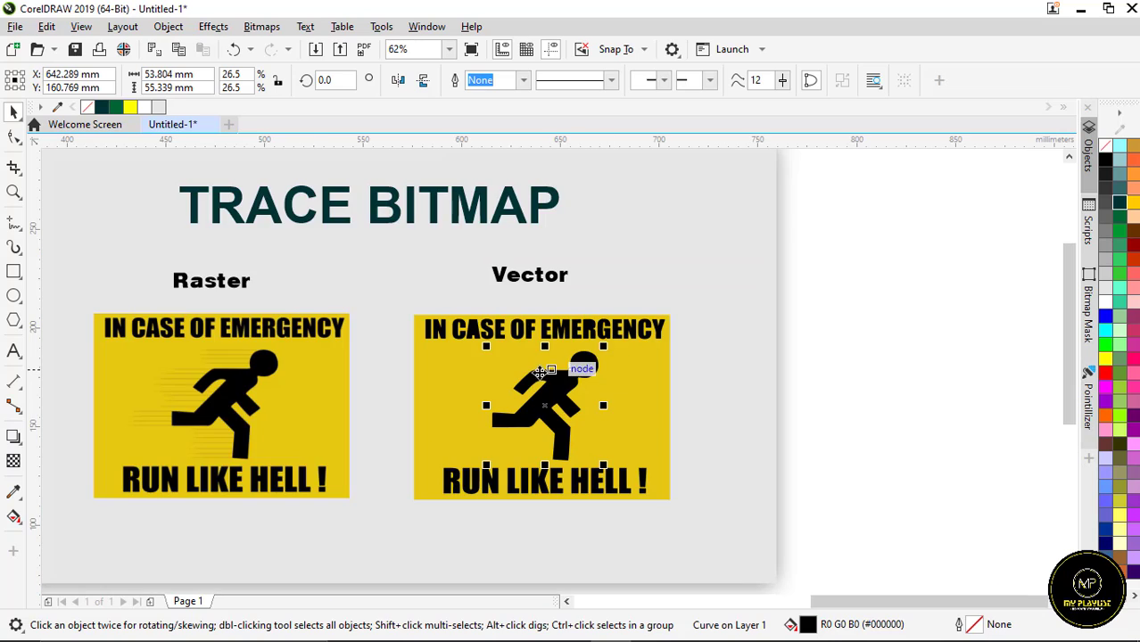
{"action": "scroll", "coordinate": [553, 373], "scroll_direction": "up", "scroll_amount": 2}
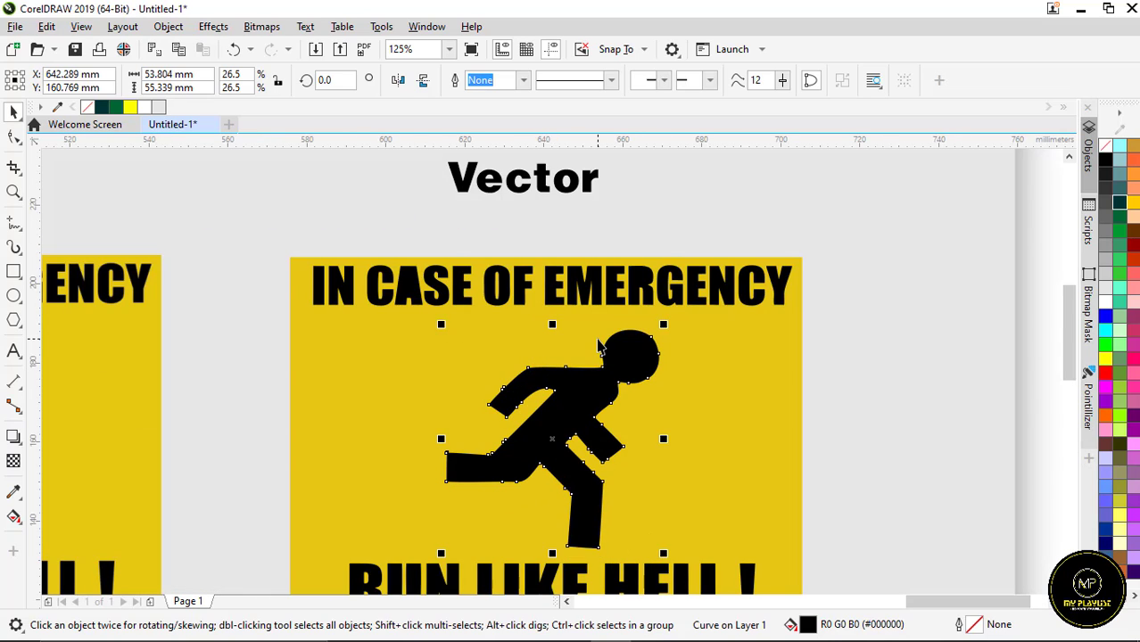
{"action": "scroll", "coordinate": [611, 337], "scroll_direction": "down", "scroll_amount": 2}
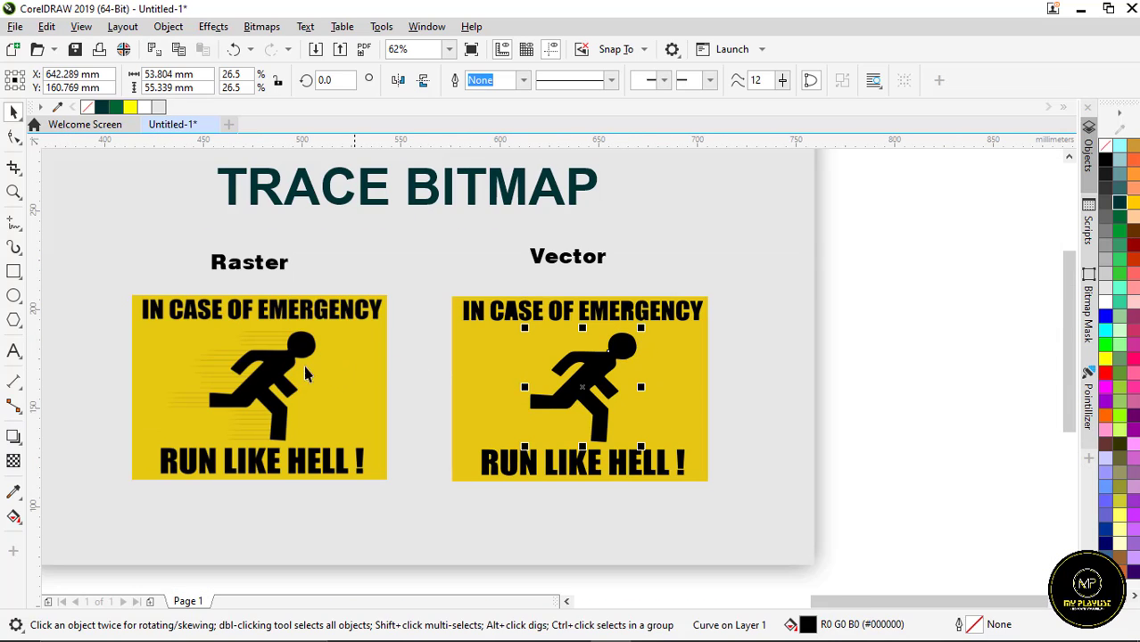
{"action": "scroll", "coordinate": [468, 304], "scroll_direction": "down", "scroll_amount": 2}
{"action": "scroll", "coordinate": [362, 314], "scroll_direction": "up", "scroll_amount": 2}
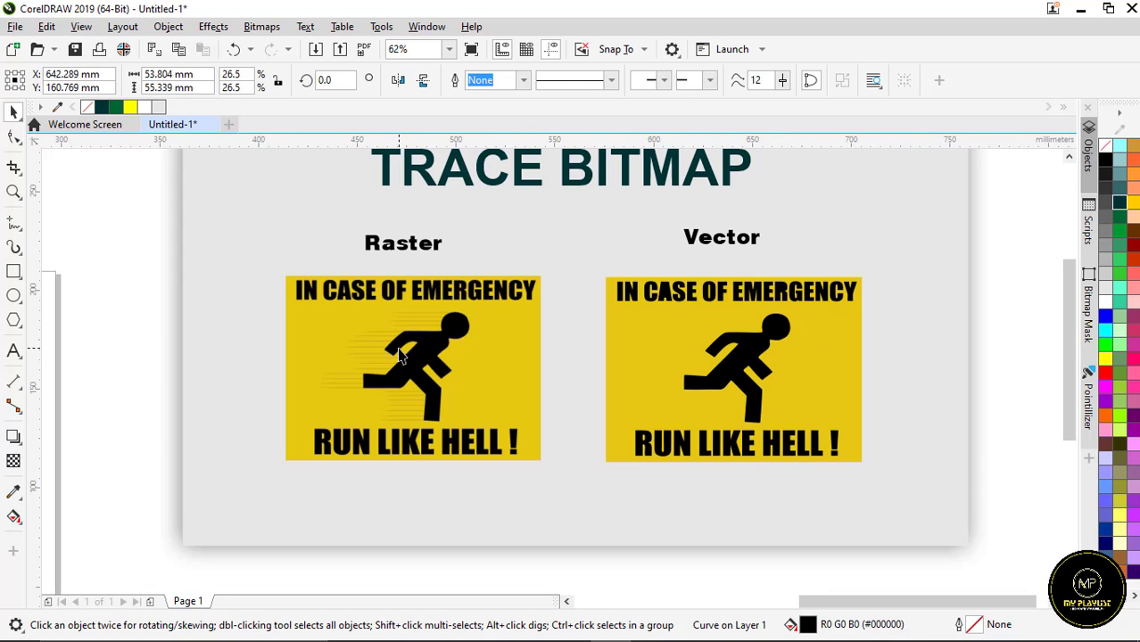
- Select the entire Raster sign as a single bitmap
{"action": "left_click", "coordinate": [497, 349]}
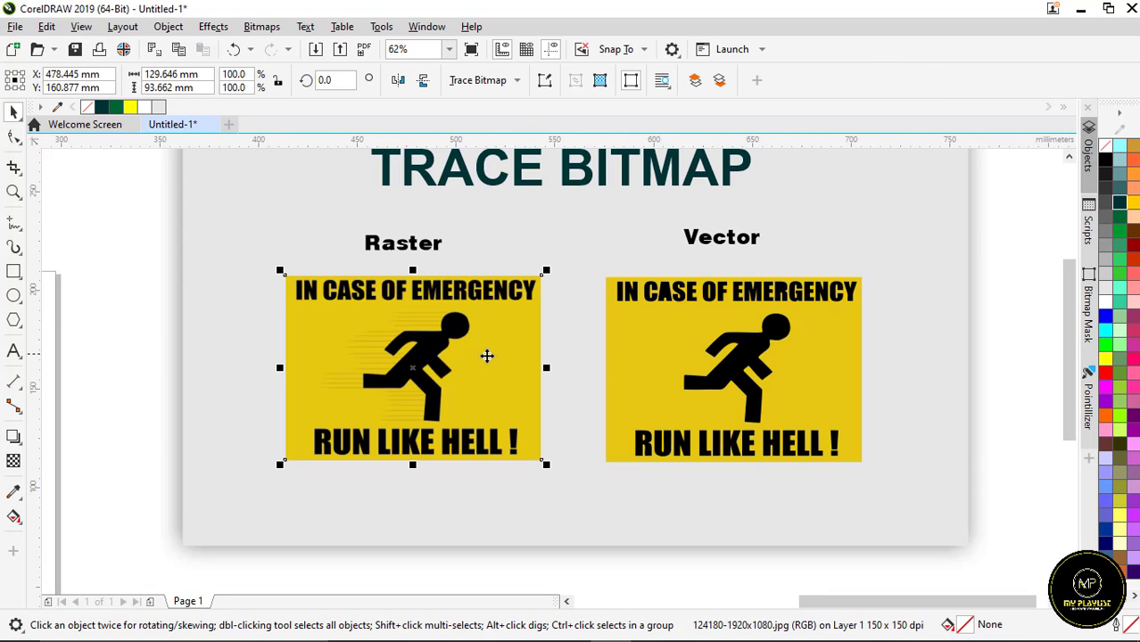
{"action": "scroll", "coordinate": [487, 356], "scroll_direction": "down", "scroll_amount": 2}
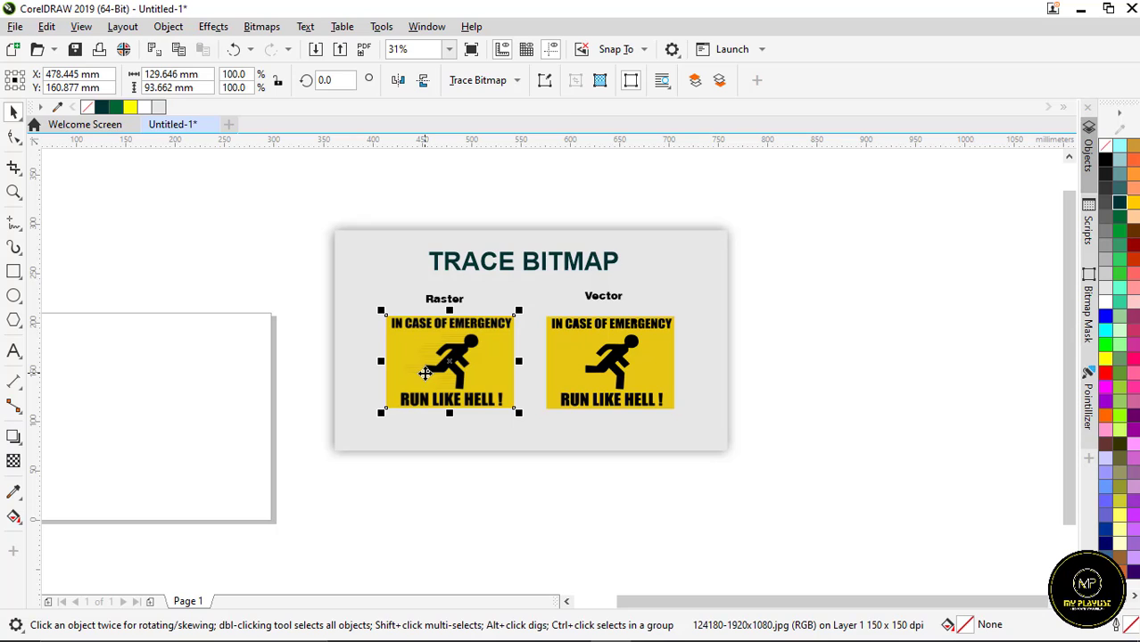
{"action": "scroll", "coordinate": [426, 374], "scroll_direction": "up", "scroll_amount": 2}
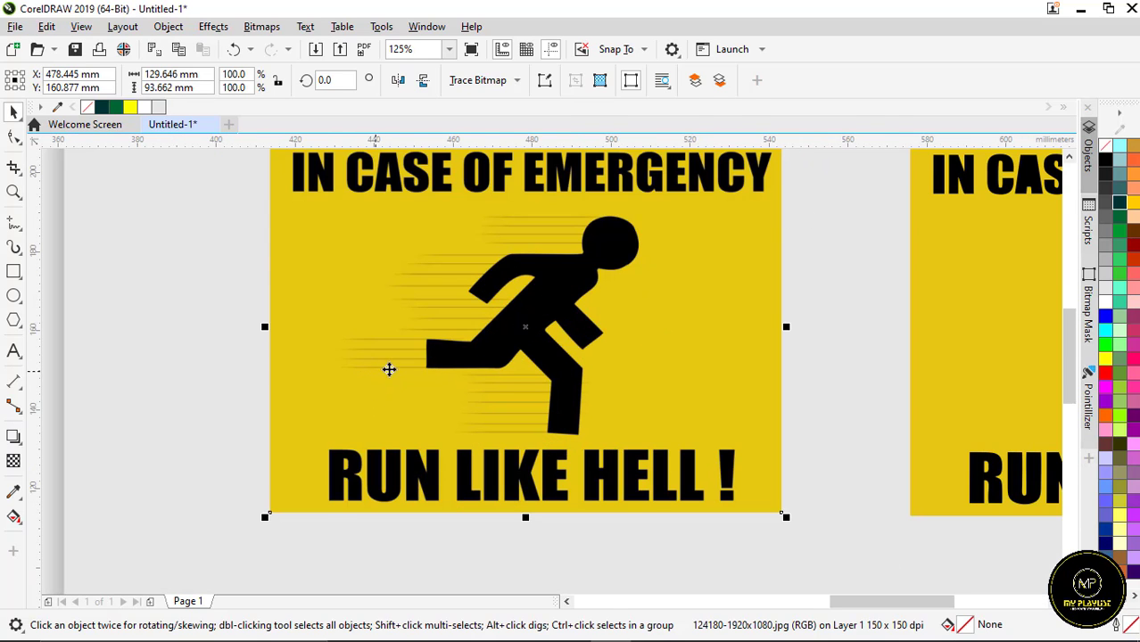
{"action": "scroll", "coordinate": [389, 368], "scroll_direction": "down", "scroll_amount": 1}
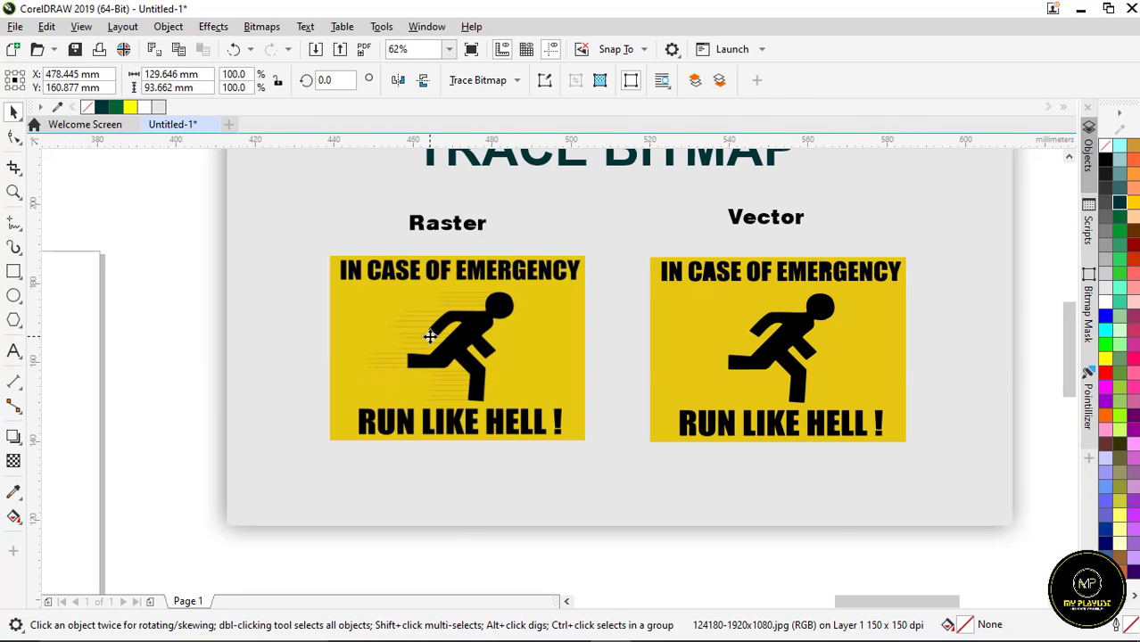
{"action": "scroll", "coordinate": [430, 336], "scroll_direction": "up", "scroll_amount": 2}
{"action": "scroll", "coordinate": [516, 346], "scroll_direction": "down", "scroll_amount": 1}
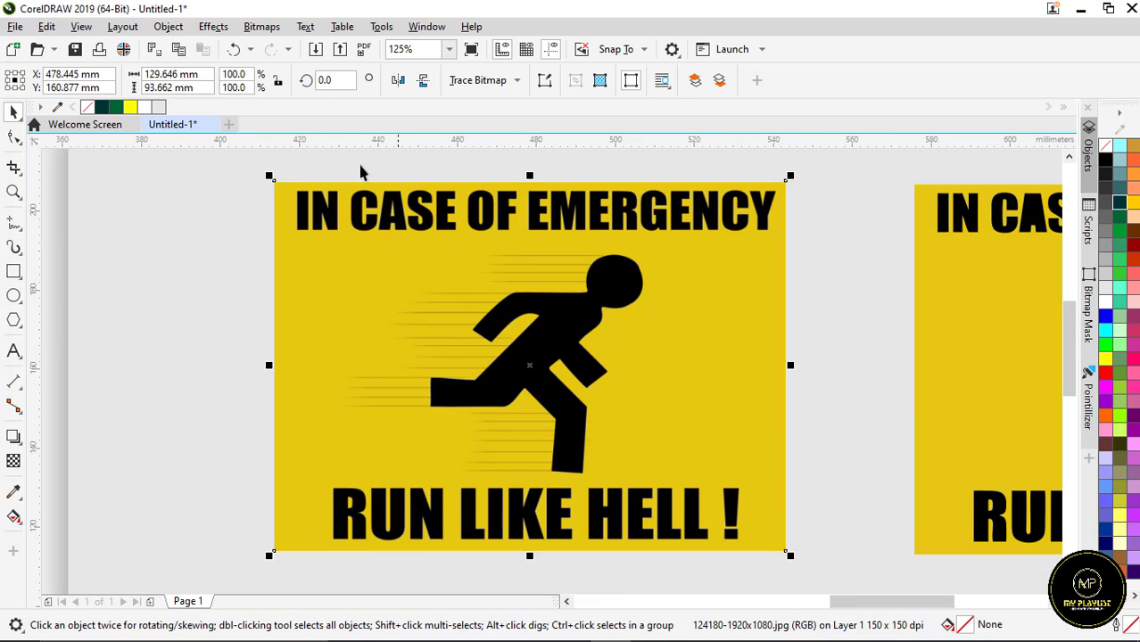
- Preview a Hue/Saturation/Lightness adjustment with hue 68 on the Raster bitmap's master channel, and discard it
{"action": "left_click", "coordinate": [249, 29]}
{"action": "left_click", "coordinate": [223, 27]}
{"action": "left_click", "coordinate": [218, 27]}
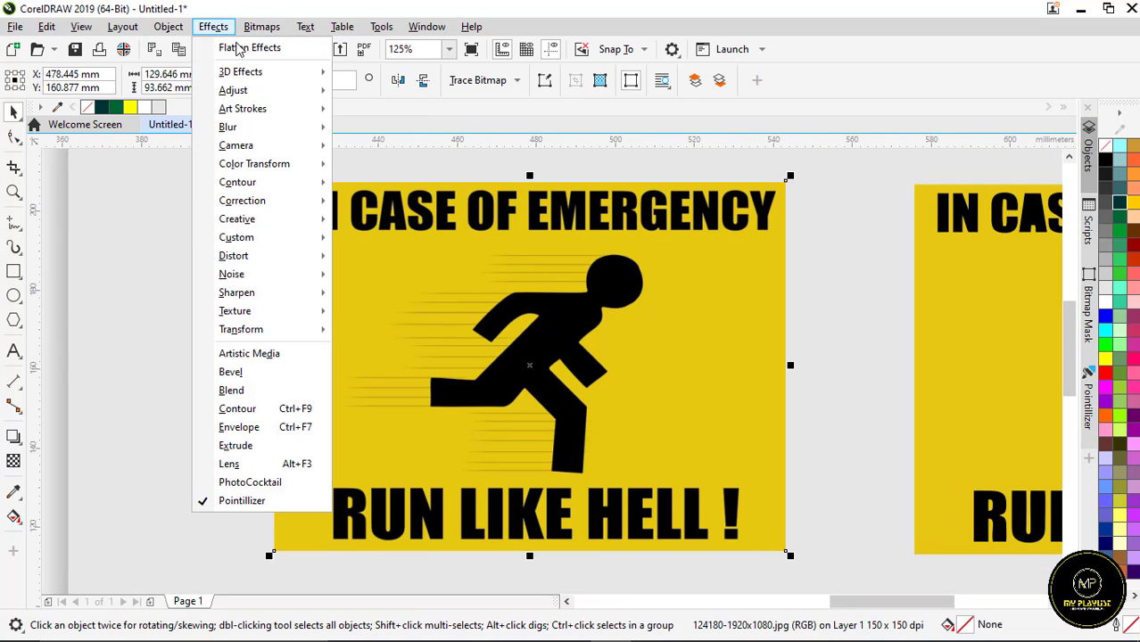
{"action": "mouse_move", "coordinate": [268, 91]}
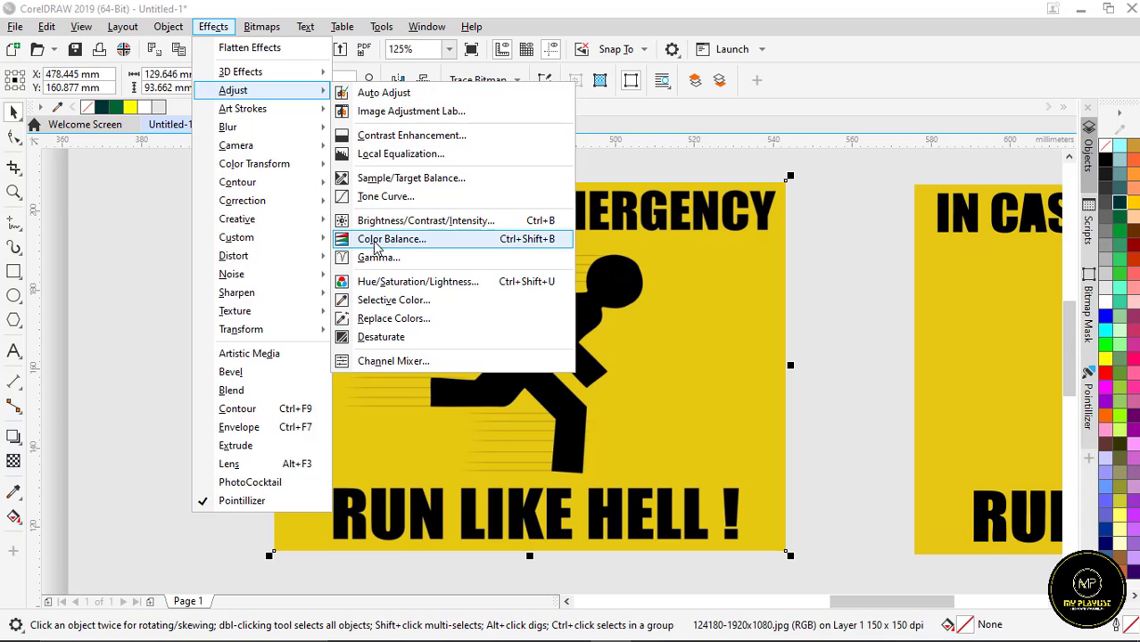
{"action": "left_click", "coordinate": [382, 282]}
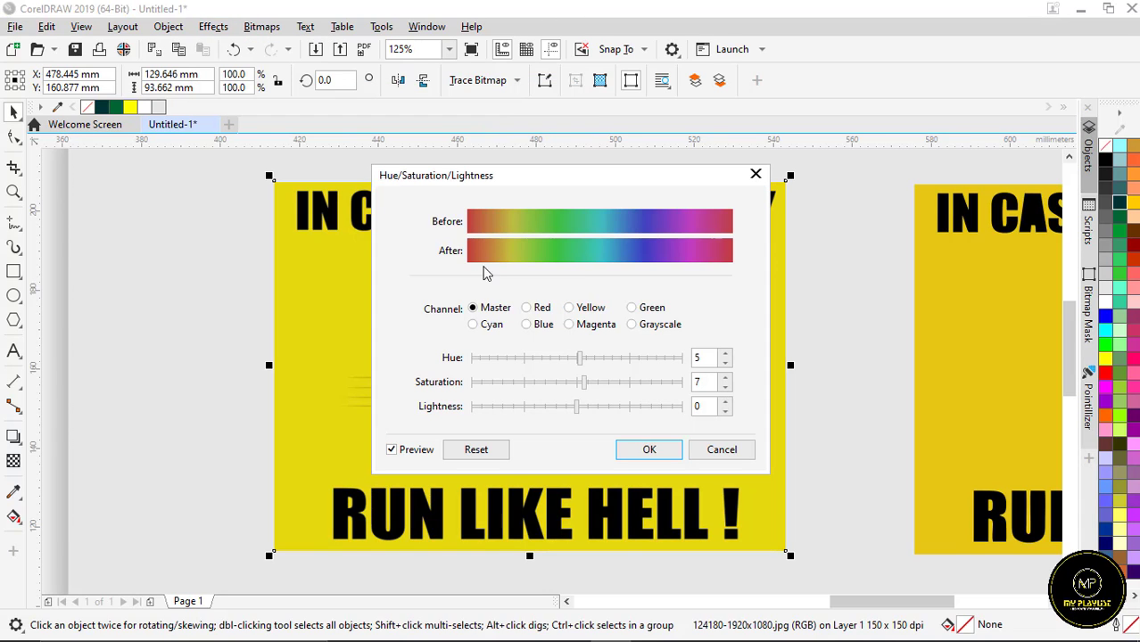
{"action": "left_click_drag", "start_coordinate": [499, 185], "coordinate": [807, 216]}
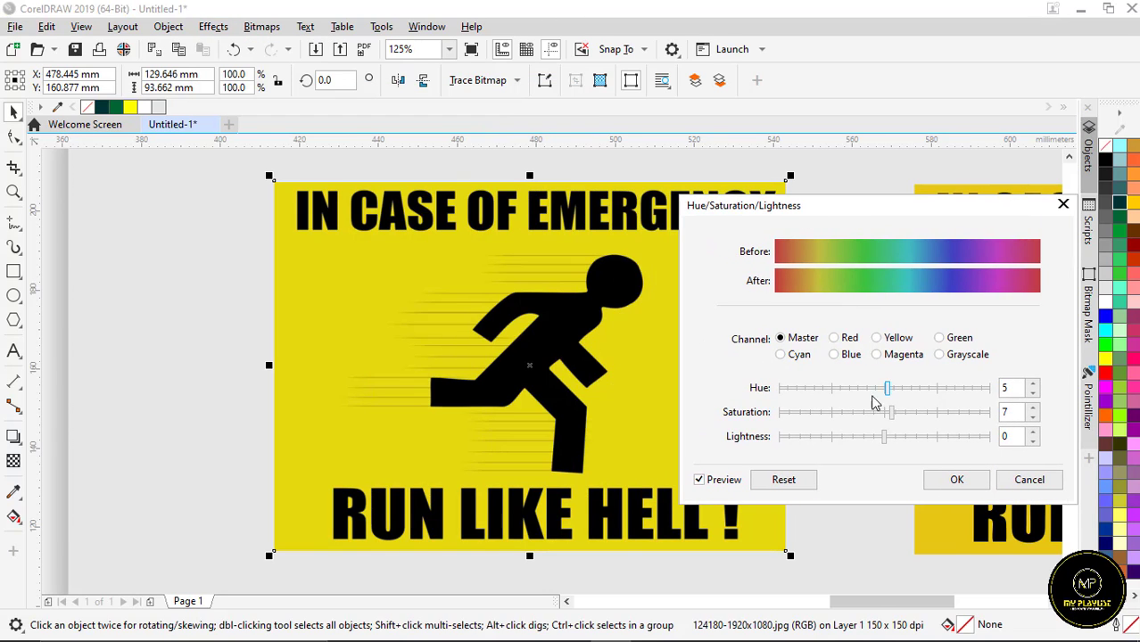
{"action": "left_click_drag", "start_coordinate": [887, 393], "coordinate": [921, 403]}
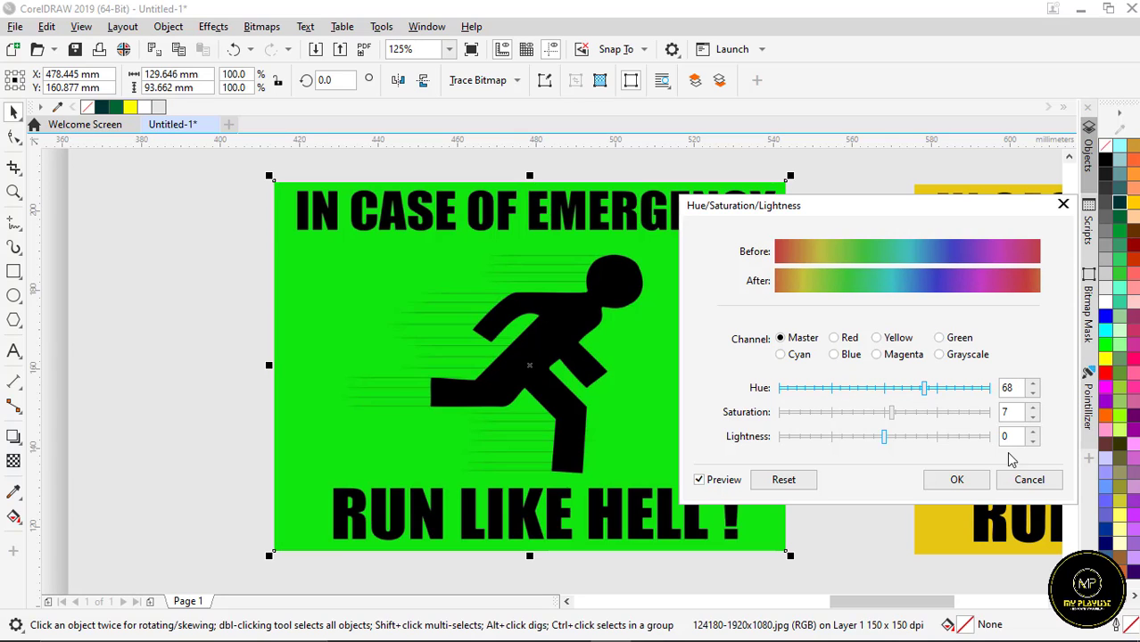
{"action": "left_click", "coordinate": [1016, 480]}
- Select the Vector sign's running figure and examine its outline and nodes up close
{"action": "scroll", "coordinate": [411, 321], "scroll_direction": "down", "scroll_amount": 4}
{"action": "scroll", "coordinate": [469, 321], "scroll_direction": "up", "scroll_amount": 4}
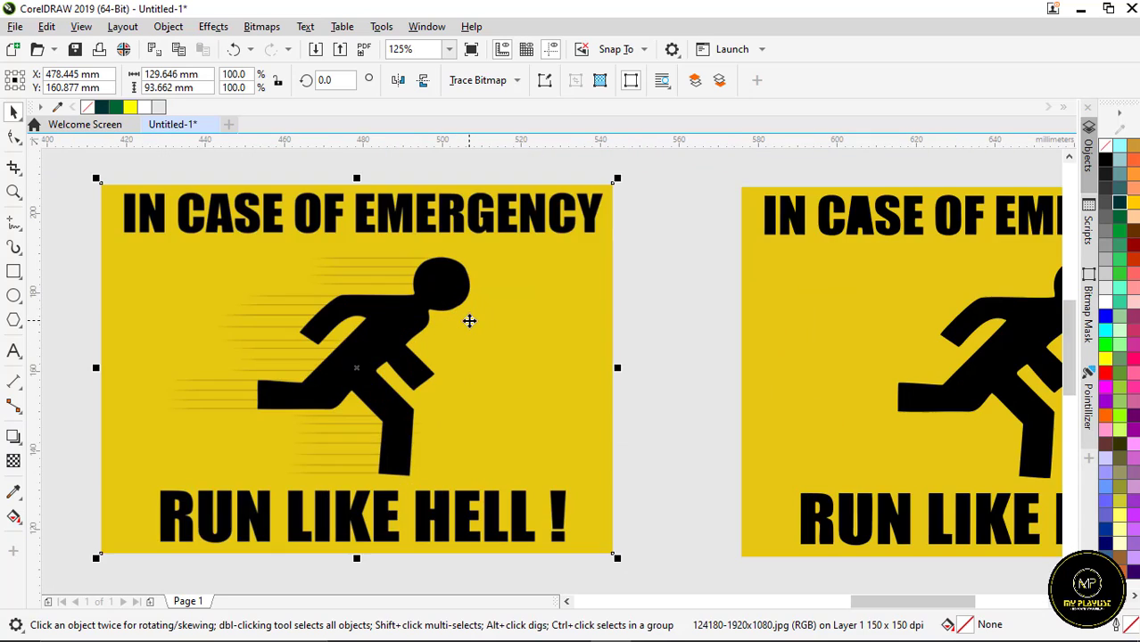
{"action": "scroll", "coordinate": [418, 328], "scroll_direction": "down", "scroll_amount": 2}
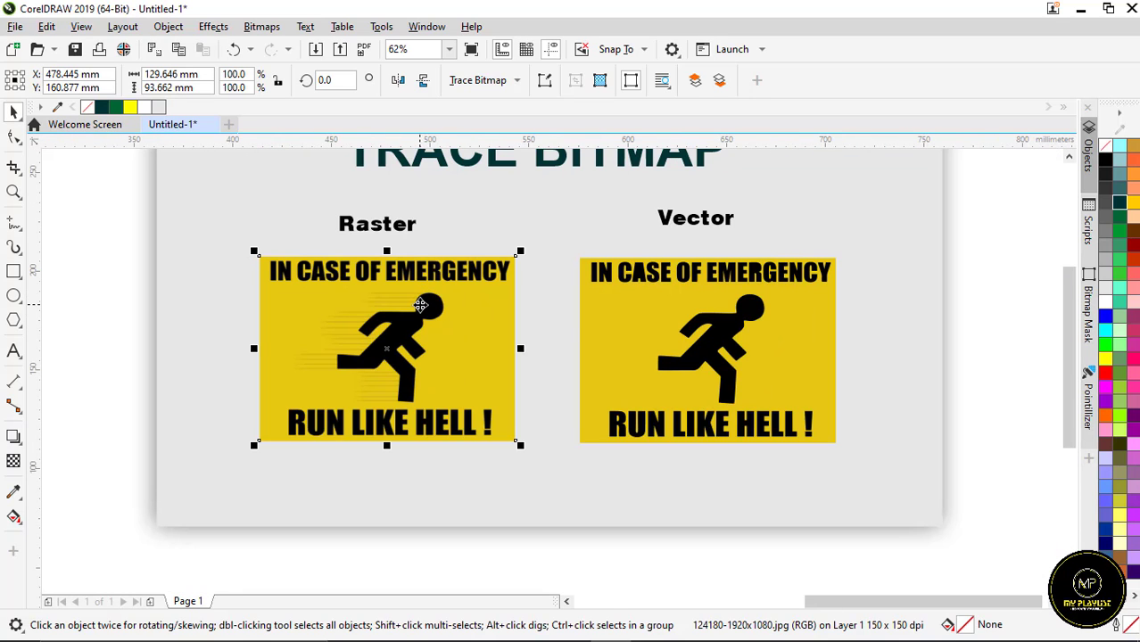
{"action": "scroll", "coordinate": [420, 305], "scroll_direction": "down", "scroll_amount": 2}
{"action": "scroll", "coordinate": [554, 330], "scroll_direction": "up", "scroll_amount": 6}
{"action": "left_click", "coordinate": [556, 329]}
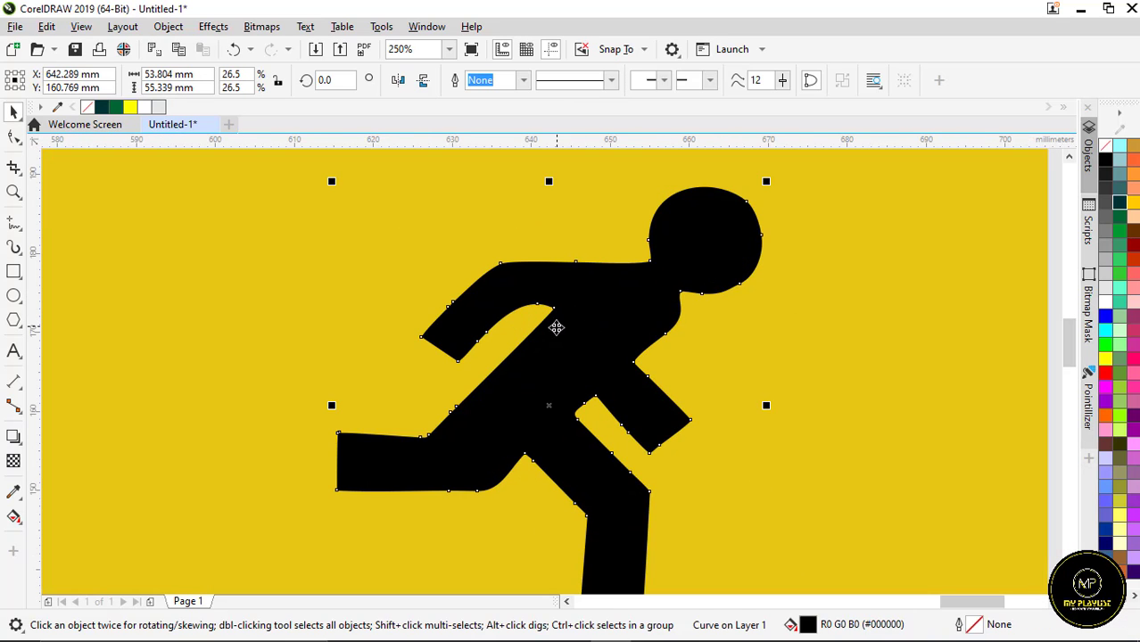
{"action": "scroll", "coordinate": [556, 328], "scroll_direction": "down", "scroll_amount": 2}
{"action": "scroll", "coordinate": [551, 323], "scroll_direction": "up", "scroll_amount": 4}
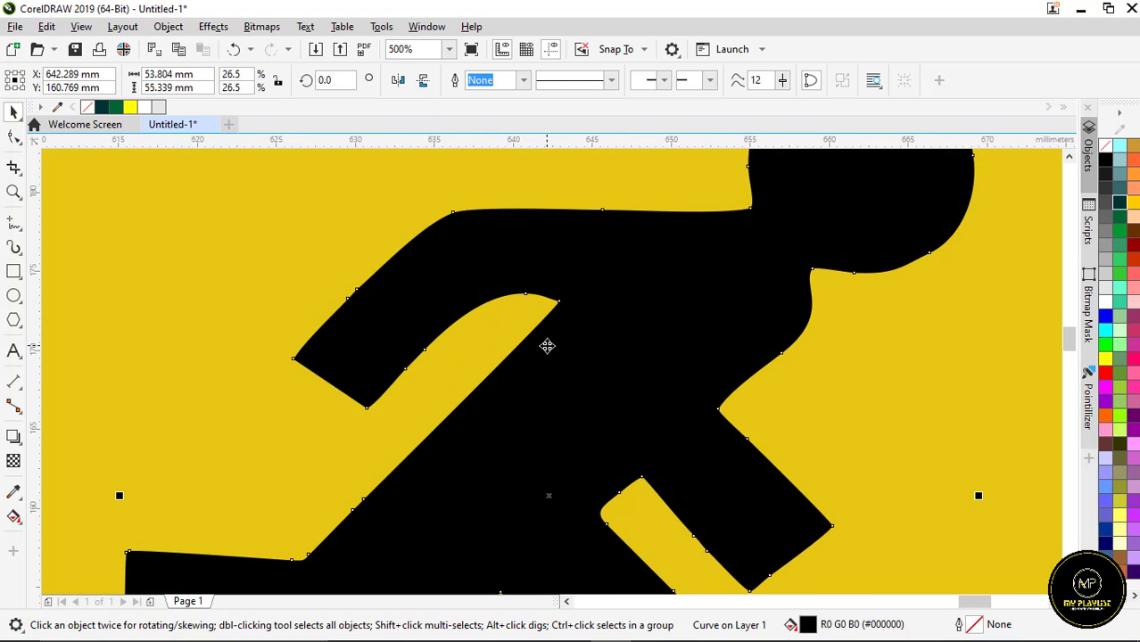
{"action": "scroll", "coordinate": [547, 346], "scroll_direction": "down", "scroll_amount": 2}
{"action": "scroll", "coordinate": [547, 326], "scroll_direction": "up", "scroll_amount": 2}
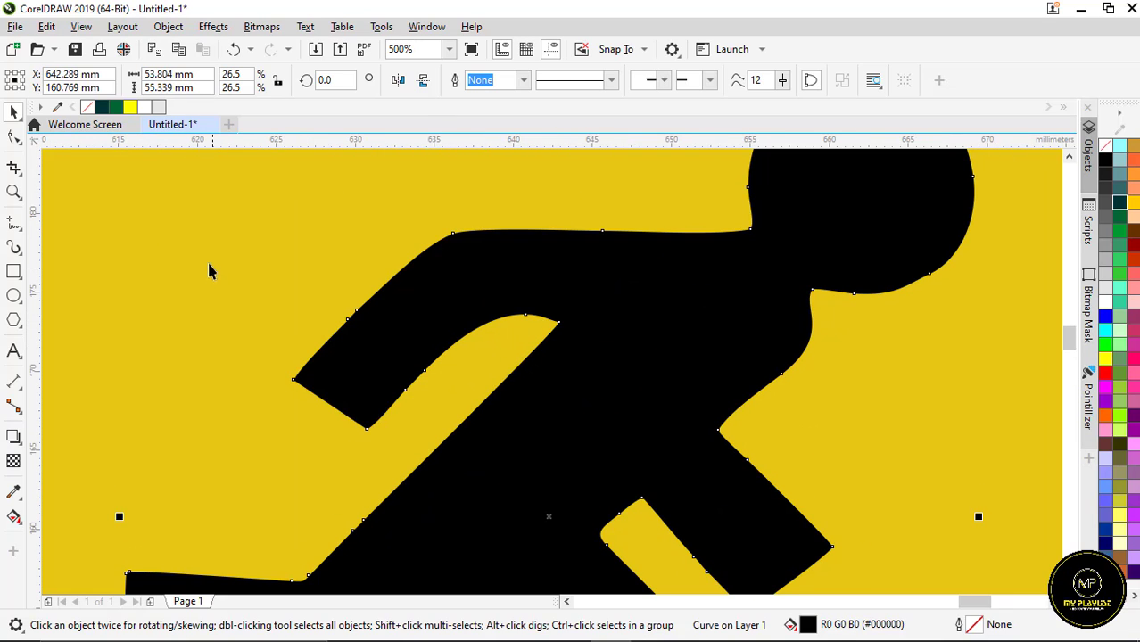
- With the Shape tool, pull the middle node of the Vector figure's upper back edge down, and move it back up level with the back
{"action": "left_click", "coordinate": [11, 138]}
{"action": "scroll", "coordinate": [608, 370], "scroll_direction": "down", "scroll_amount": 2}
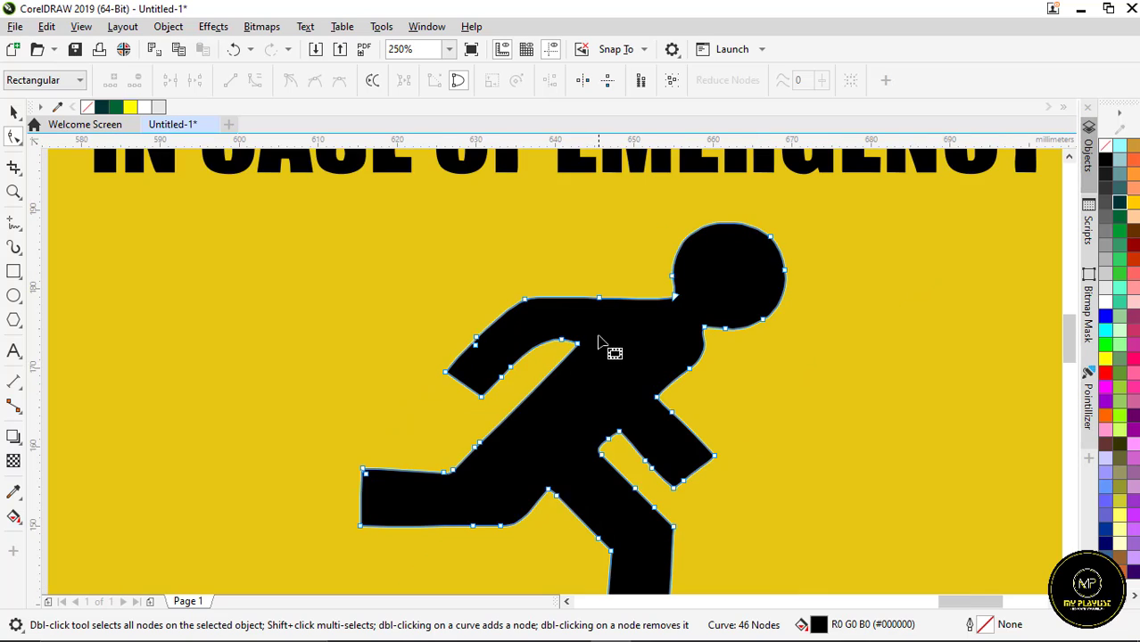
{"action": "scroll", "coordinate": [605, 306], "scroll_direction": "up", "scroll_amount": 4}
{"action": "left_click_drag", "start_coordinate": [582, 294], "coordinate": [600, 362]}
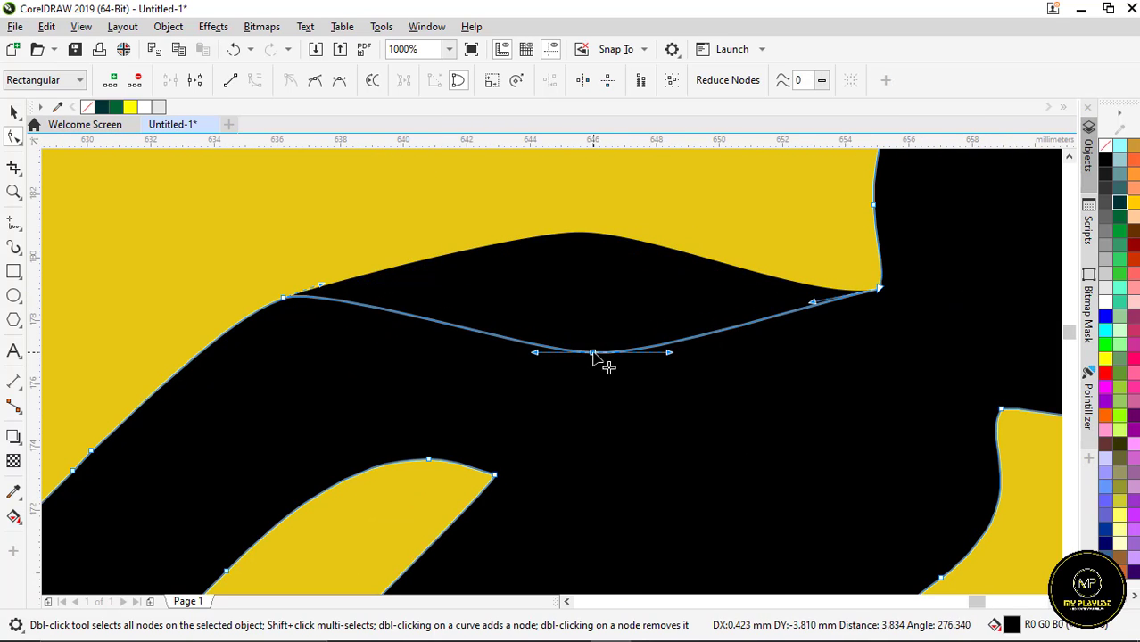
{"action": "scroll", "coordinate": [555, 298], "scroll_direction": "down", "scroll_amount": 5}
{"action": "scroll", "coordinate": [580, 316], "scroll_direction": "up", "scroll_amount": 5}
{"action": "left_click_drag", "start_coordinate": [537, 318], "coordinate": [527, 244]}
{"action": "scroll", "coordinate": [603, 276], "scroll_direction": "down", "scroll_amount": 2}
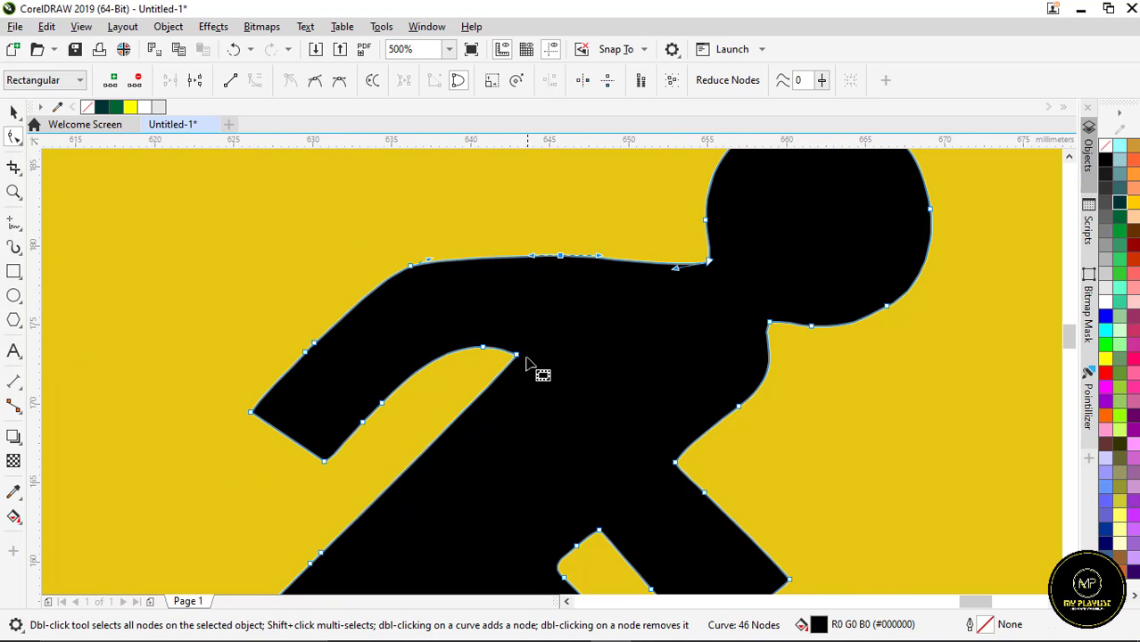
- Leave node editing for the Pick tool and select the Raster sign's bitmap
{"action": "scroll", "coordinate": [520, 367], "scroll_direction": "down", "scroll_amount": 6}
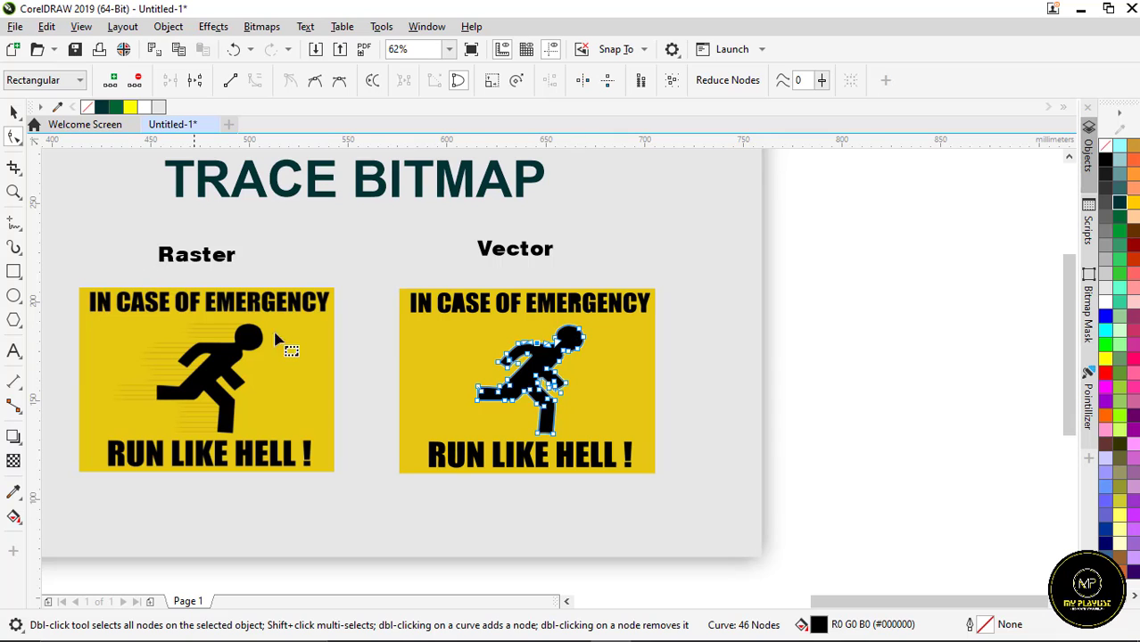
{"action": "scroll", "coordinate": [297, 364], "scroll_direction": "down", "scroll_amount": 2}
{"action": "scroll", "coordinate": [323, 318], "scroll_direction": "up", "scroll_amount": 4}
{"action": "scroll", "coordinate": [416, 336], "scroll_direction": "down", "scroll_amount": 1}
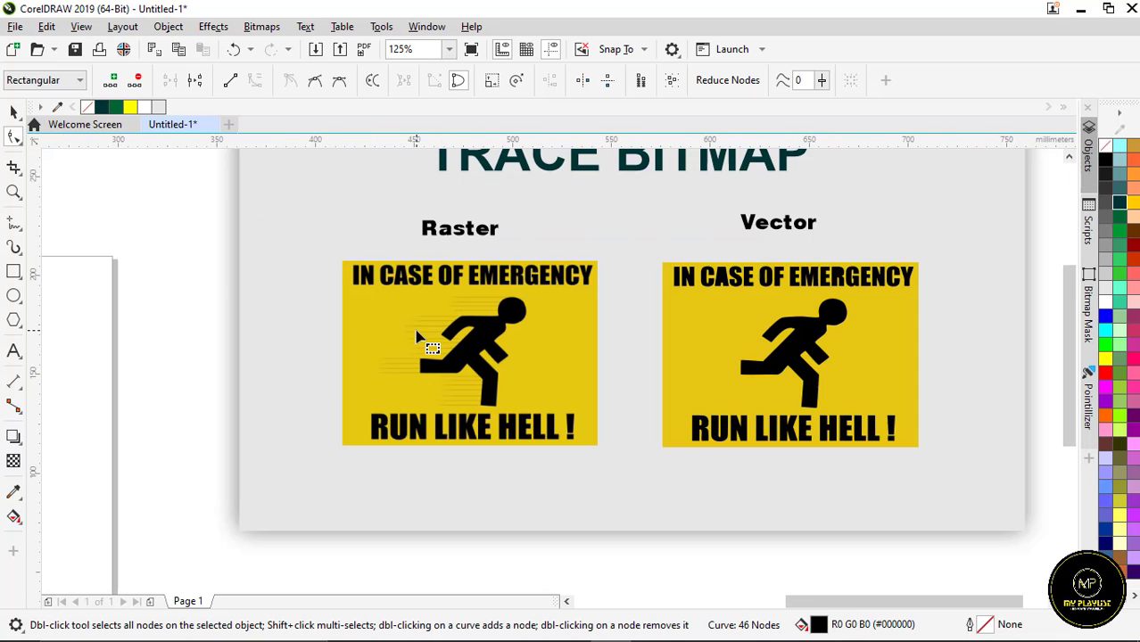
{"action": "left_click", "coordinate": [13, 111]}
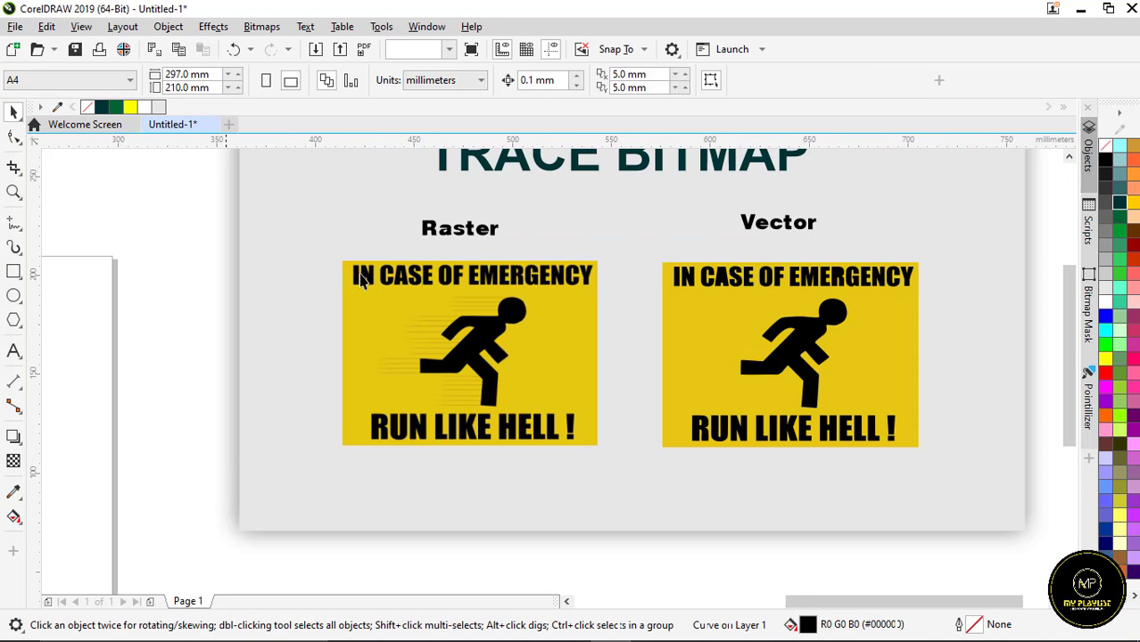
{"action": "left_click", "coordinate": [417, 301]}
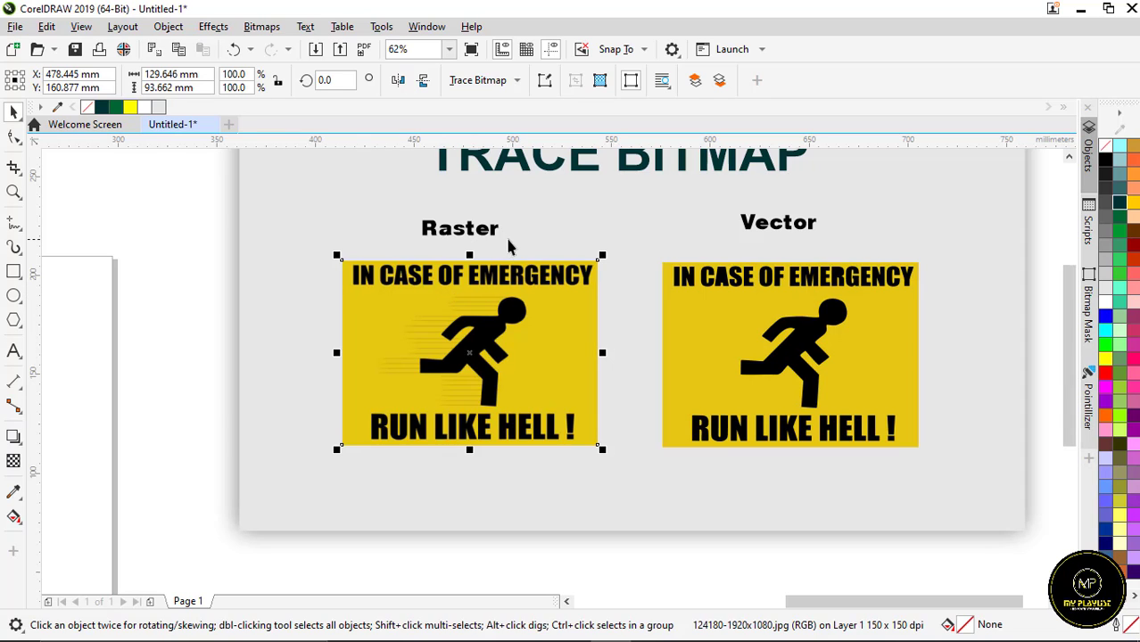
- Compare the Vector sign up close with the Raster sign and view both under the title
{"action": "scroll", "coordinate": [354, 300], "scroll_direction": "down", "scroll_amount": 2}
{"action": "scroll", "coordinate": [559, 310], "scroll_direction": "up", "scroll_amount": 4}
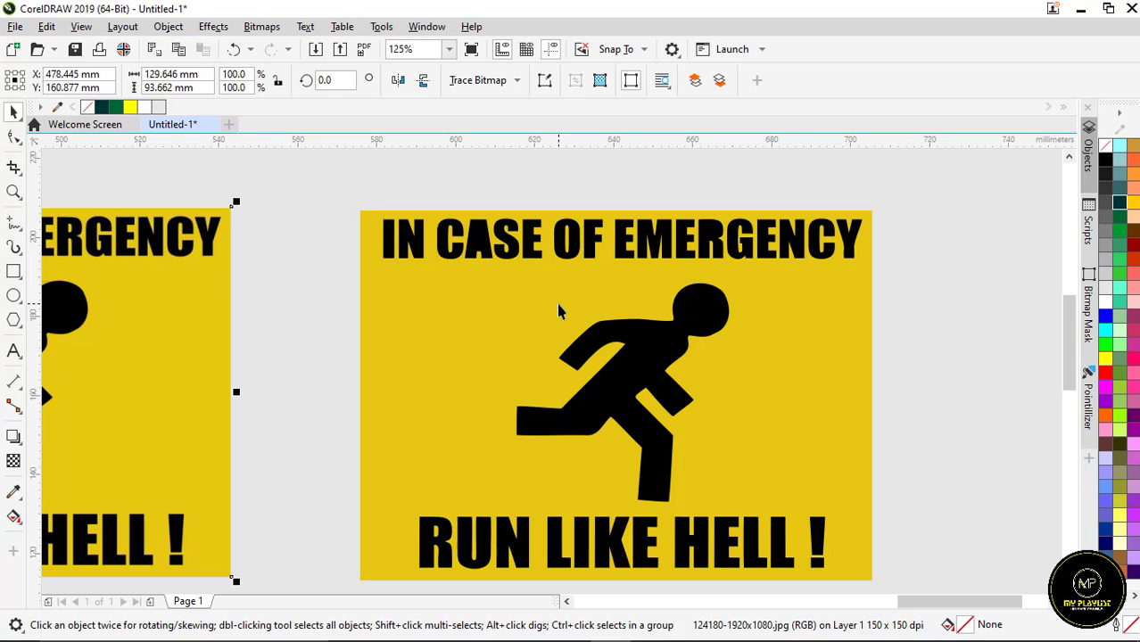
{"action": "scroll", "coordinate": [605, 316], "scroll_direction": "down", "scroll_amount": 2}
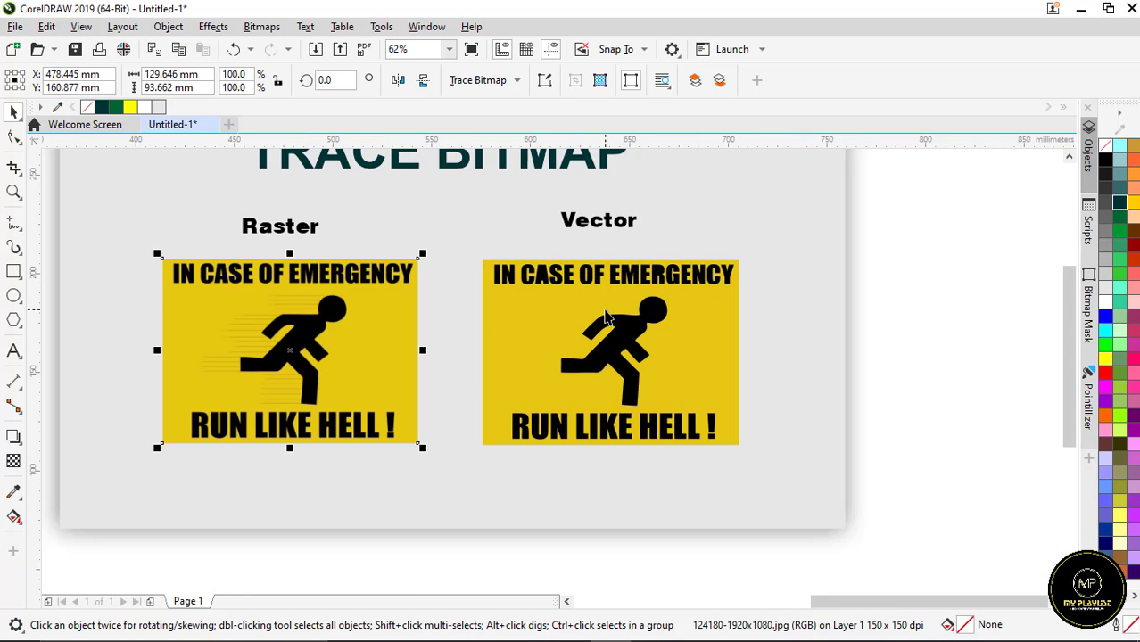
{"action": "scroll", "coordinate": [633, 312], "scroll_direction": "down", "scroll_amount": 2}
{"action": "scroll", "coordinate": [613, 297], "scroll_direction": "up", "scroll_amount": 4}
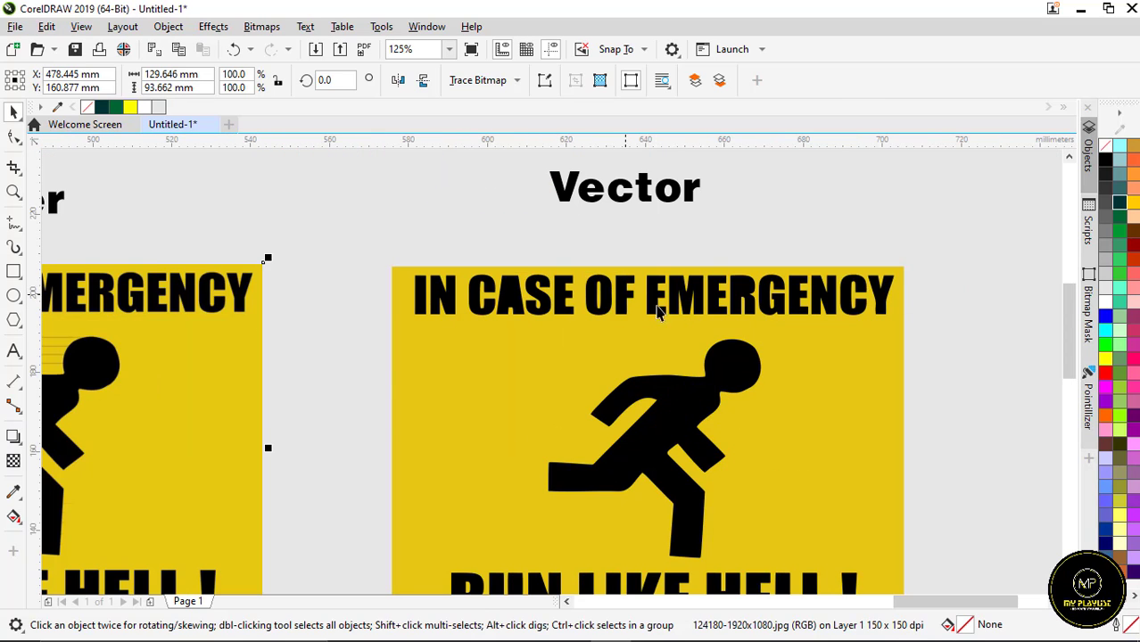
{"action": "scroll", "coordinate": [657, 310], "scroll_direction": "down", "scroll_amount": 4}
{"action": "scroll", "coordinate": [555, 273], "scroll_direction": "up", "scroll_amount": 2}
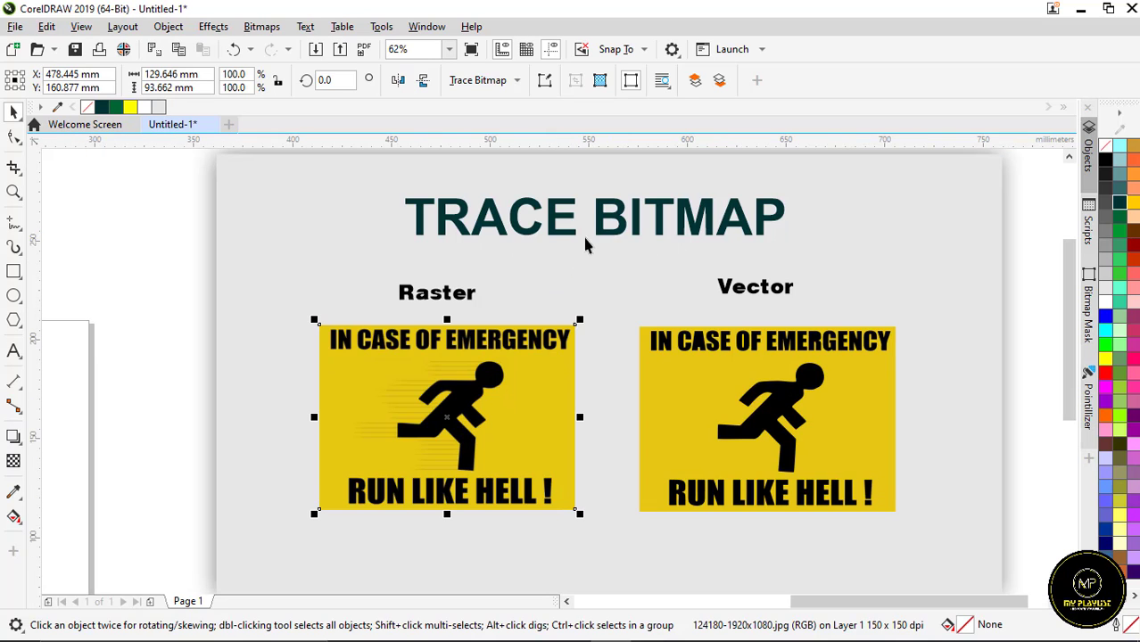
- Shift the TRACE BITMAP title slightly right, to X about 557.5 mm
{"action": "left_click", "coordinate": [540, 212]}
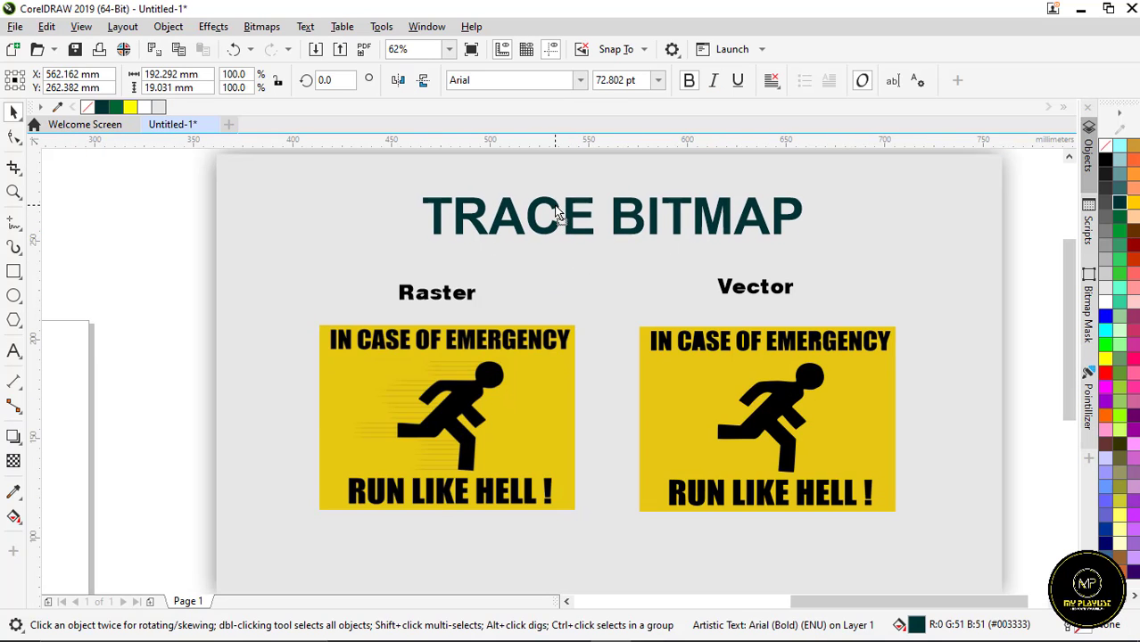
{"action": "scroll", "coordinate": [633, 209], "scroll_direction": "up", "scroll_amount": 2}
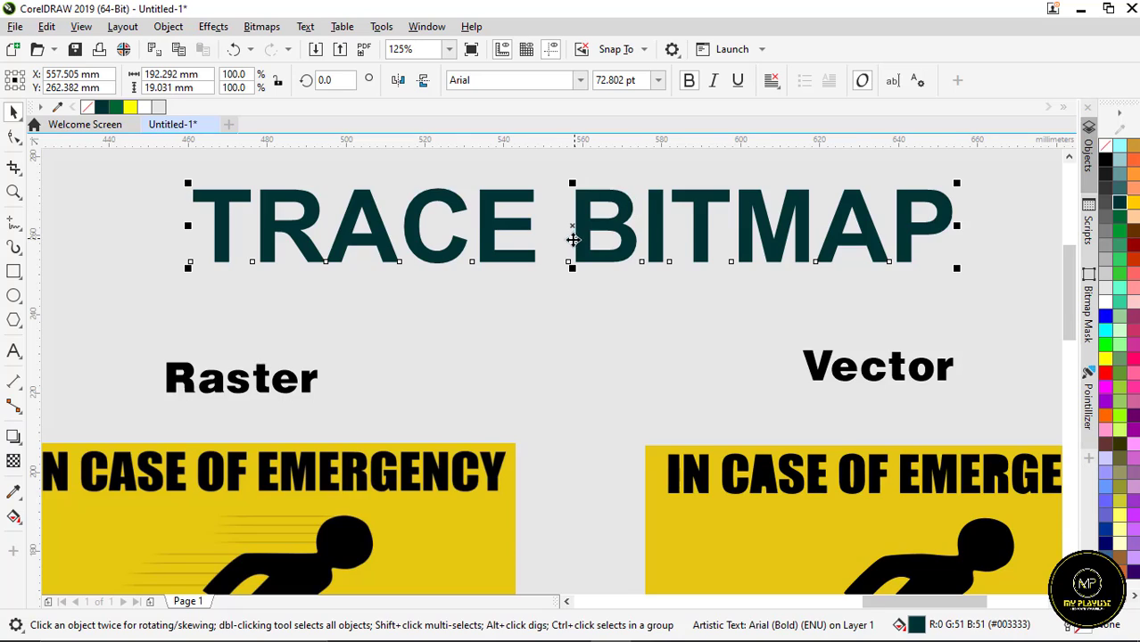
{"action": "scroll", "coordinate": [573, 239], "scroll_direction": "down", "scroll_amount": 2}
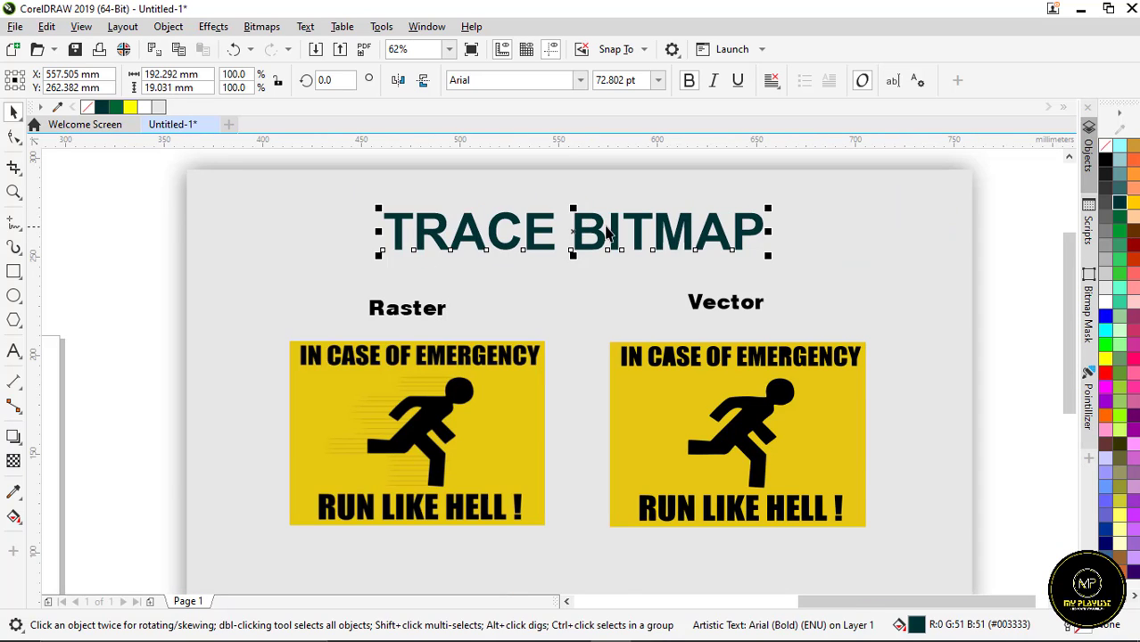
- Select the Raster bitmap and locate the Trace Bitmap command for converting it to a vector object
{"action": "scroll", "coordinate": [472, 296], "scroll_direction": "down", "scroll_amount": 1}
{"action": "scroll", "coordinate": [449, 354], "scroll_direction": "up", "scroll_amount": 2}
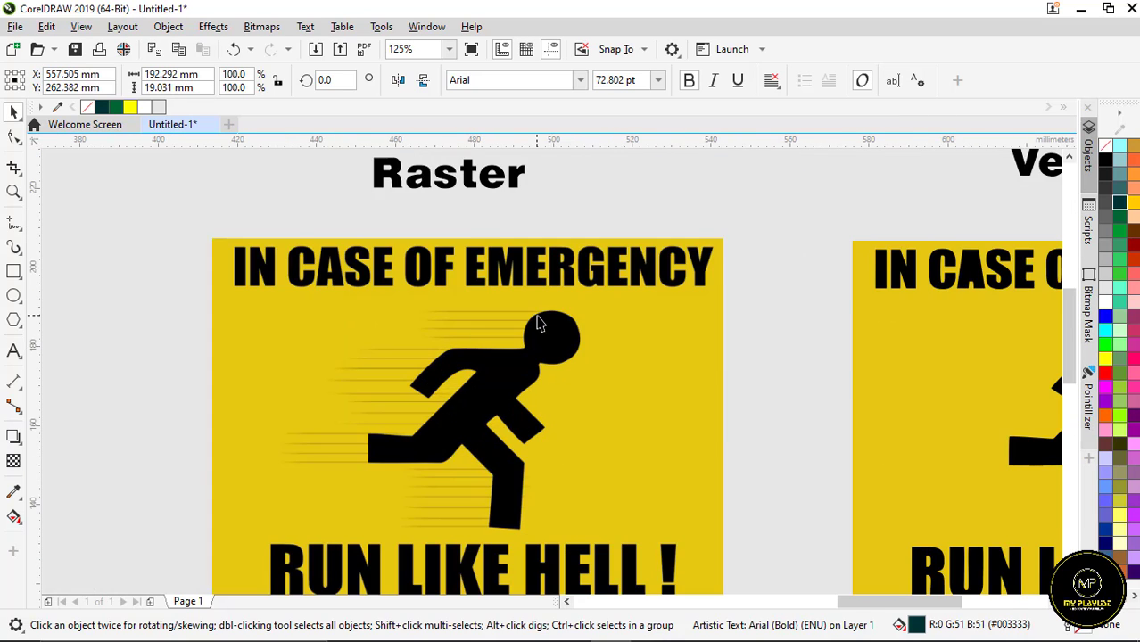
{"action": "scroll", "coordinate": [488, 355], "scroll_direction": "down", "scroll_amount": 1}
{"action": "scroll", "coordinate": [489, 355], "scroll_direction": "up", "scroll_amount": 1}
{"action": "left_click", "coordinate": [490, 353]}
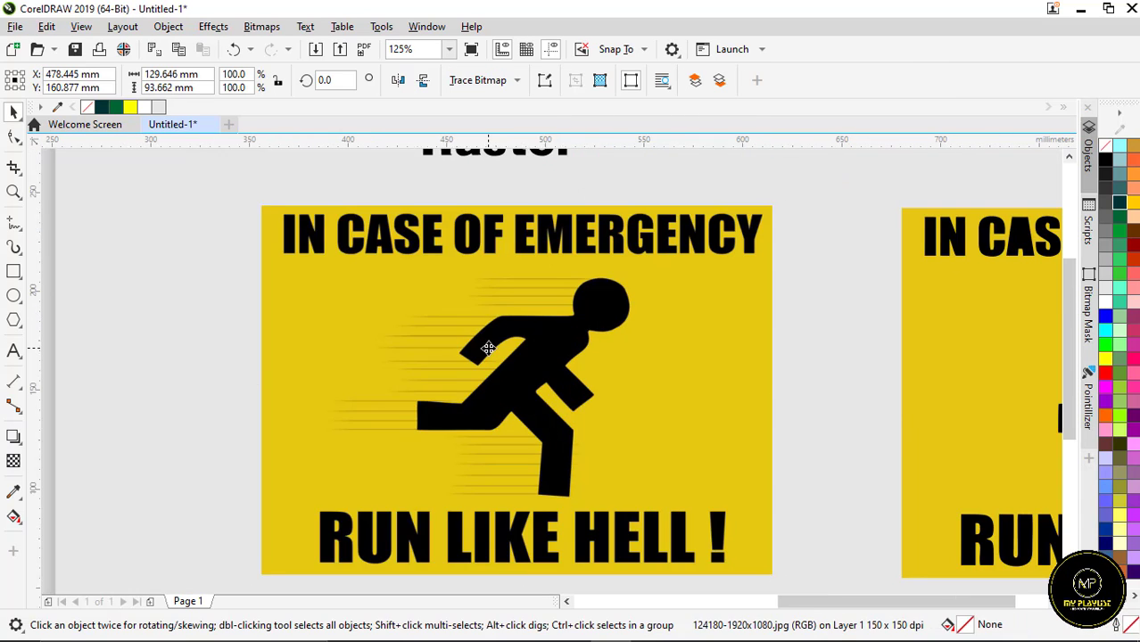
{"action": "scroll", "coordinate": [506, 346], "scroll_direction": "down", "scroll_amount": 1}
{"action": "scroll", "coordinate": [506, 346], "scroll_direction": "up", "scroll_amount": 1}
{"action": "scroll", "coordinate": [506, 346], "scroll_direction": "down", "scroll_amount": 1}
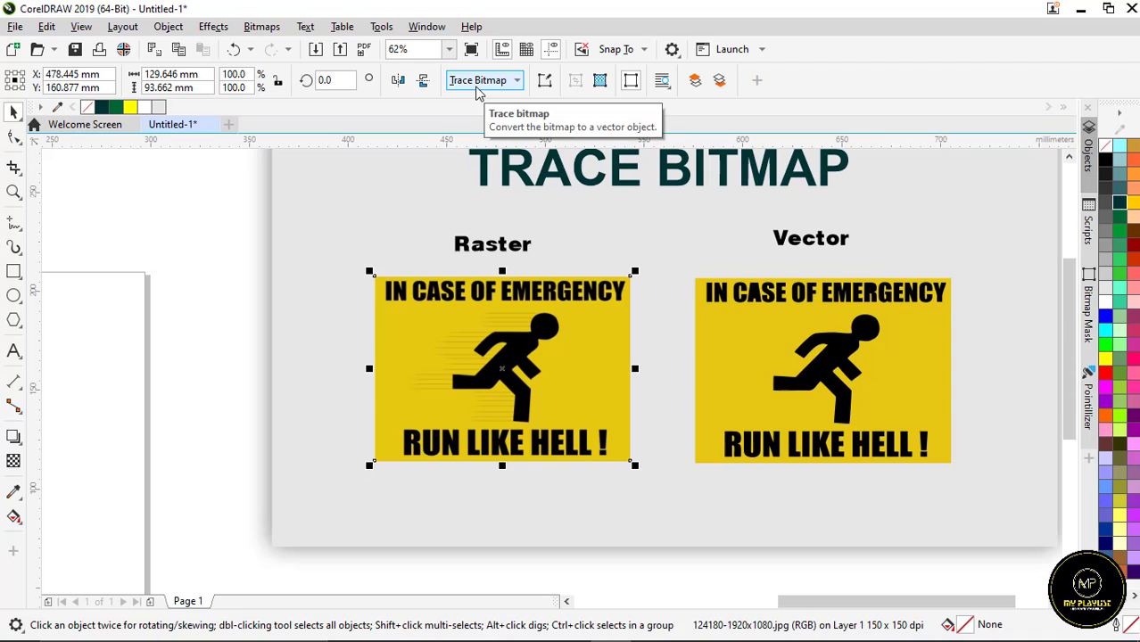
- Select the Vector sign's yellow background and the Raster bitmap in turn to compare their available properties
{"action": "left_click", "coordinate": [771, 348]}
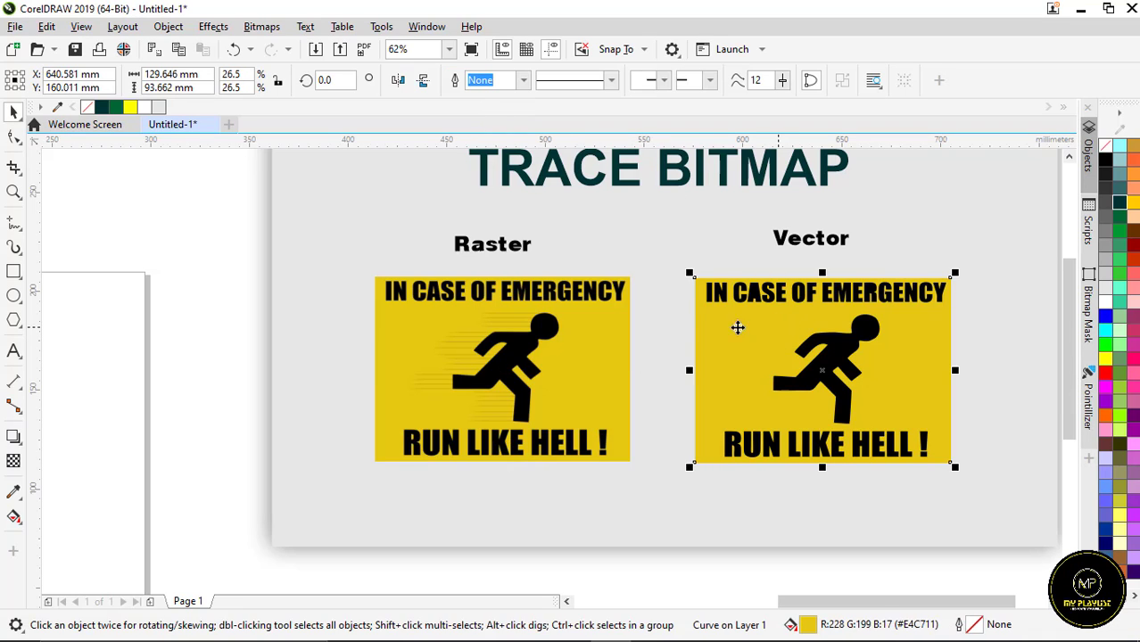
{"action": "left_click", "coordinate": [457, 321]}
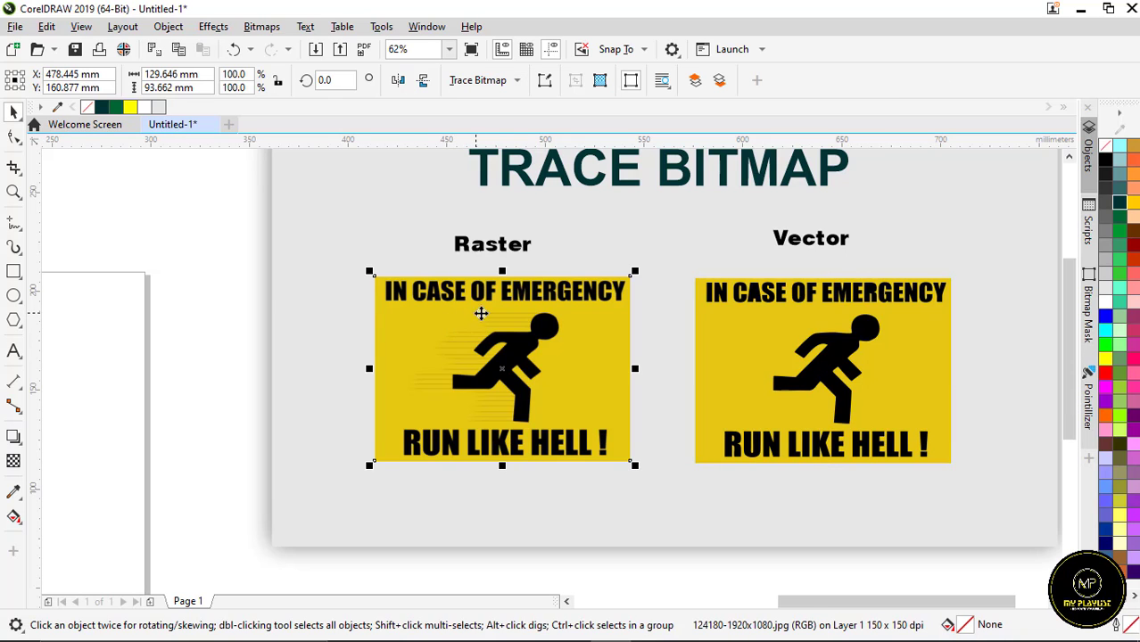
{"action": "scroll", "coordinate": [457, 335], "scroll_direction": "up", "scroll_amount": 2}
{"action": "scroll", "coordinate": [466, 334], "scroll_direction": "down", "scroll_amount": 2}
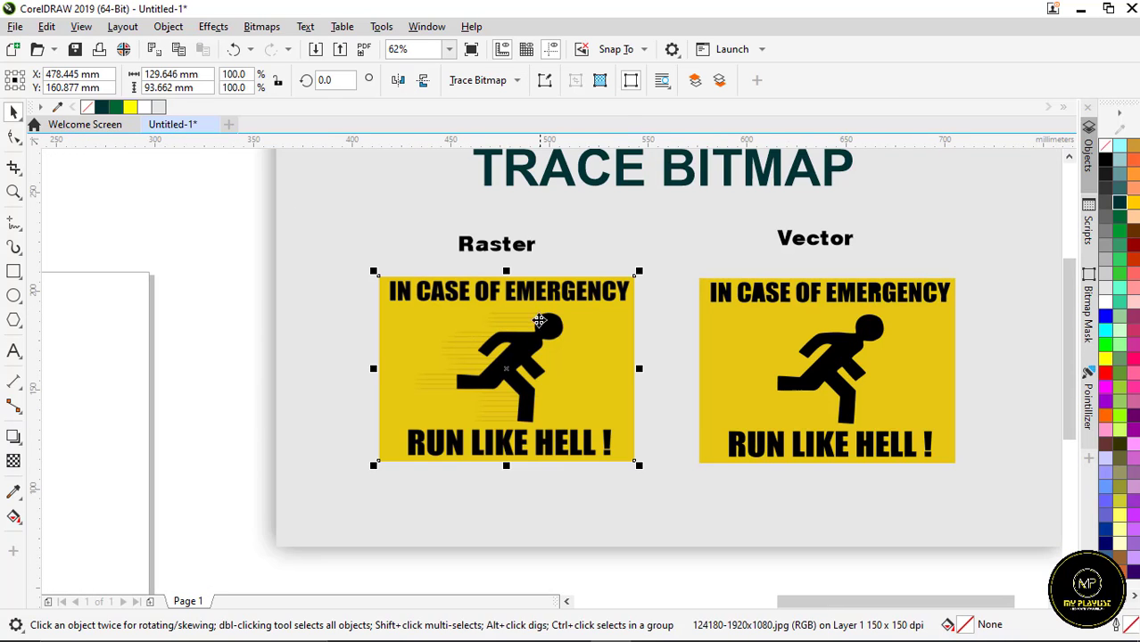
- Move the TRACE BITMAP title slightly down, to about X 558.4 mm and Y 258.6 mm
{"action": "left_click", "coordinate": [704, 184]}
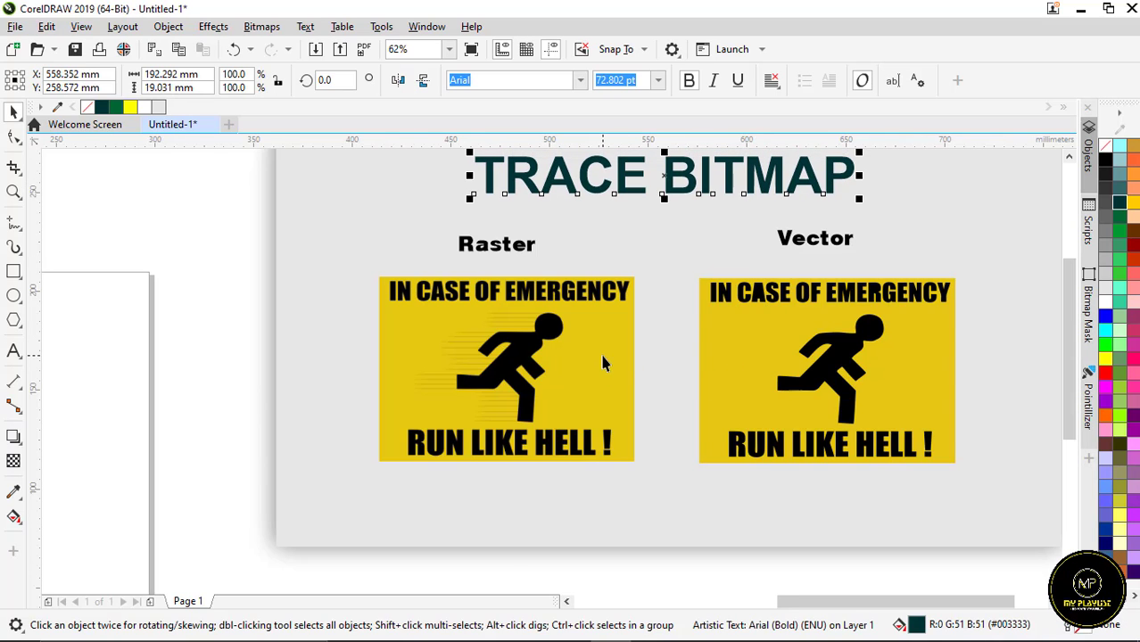
- Select the Raster bitmap and enlarge it from its upper-right corner to about 104.6%, 135.6 by 98 mm
{"action": "scroll", "coordinate": [601, 360], "scroll_direction": "down", "scroll_amount": 2}
{"action": "scroll", "coordinate": [601, 360], "scroll_direction": "up", "scroll_amount": 4}
{"action": "left_click", "coordinate": [534, 361]}
{"action": "scroll", "coordinate": [557, 361], "scroll_direction": "down", "scroll_amount": 3}
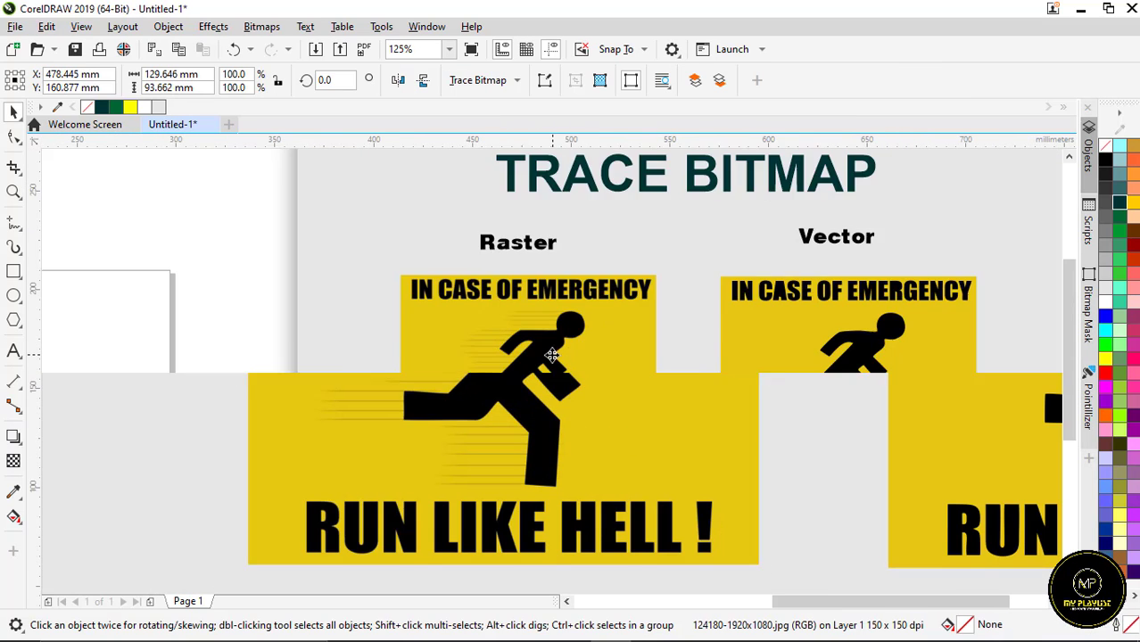
{"action": "scroll", "coordinate": [584, 334], "scroll_direction": "up", "scroll_amount": 2}
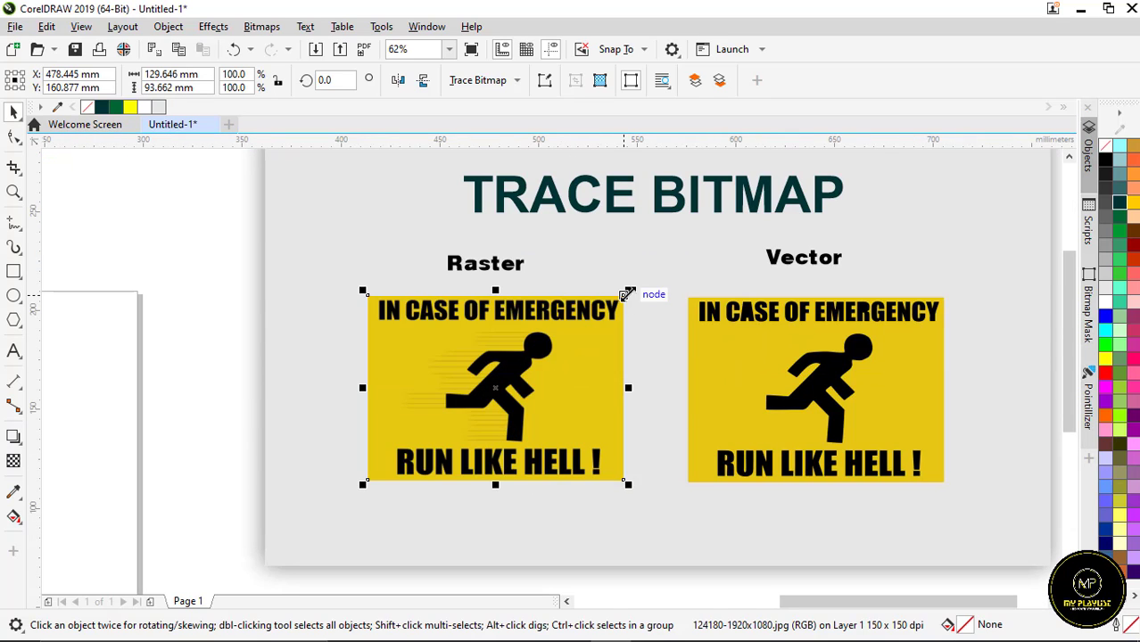
{"action": "left_click_drag", "start_coordinate": [628, 291], "coordinate": [639, 286]}
- Examine the enlarged Raster sign's running figure and its edges up close
{"action": "scroll", "coordinate": [560, 334], "scroll_direction": "down", "scroll_amount": 2}
{"action": "scroll", "coordinate": [560, 334], "scroll_direction": "up", "scroll_amount": 3}
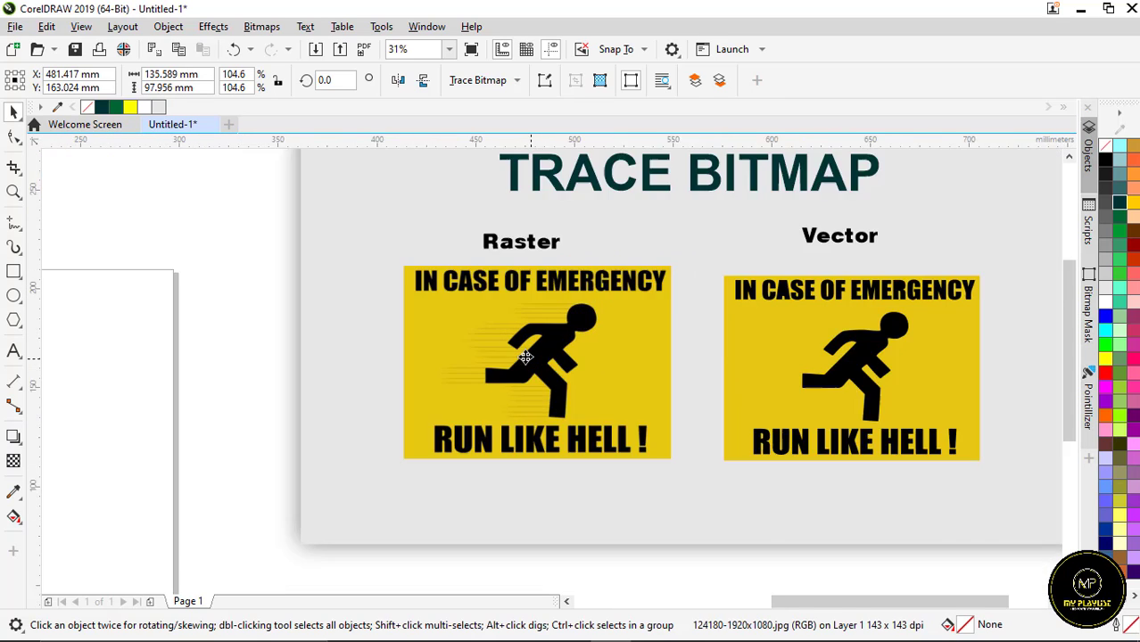
{"action": "scroll", "coordinate": [535, 354], "scroll_direction": "down", "scroll_amount": 2}
{"action": "scroll", "coordinate": [546, 351], "scroll_direction": "up", "scroll_amount": 3}
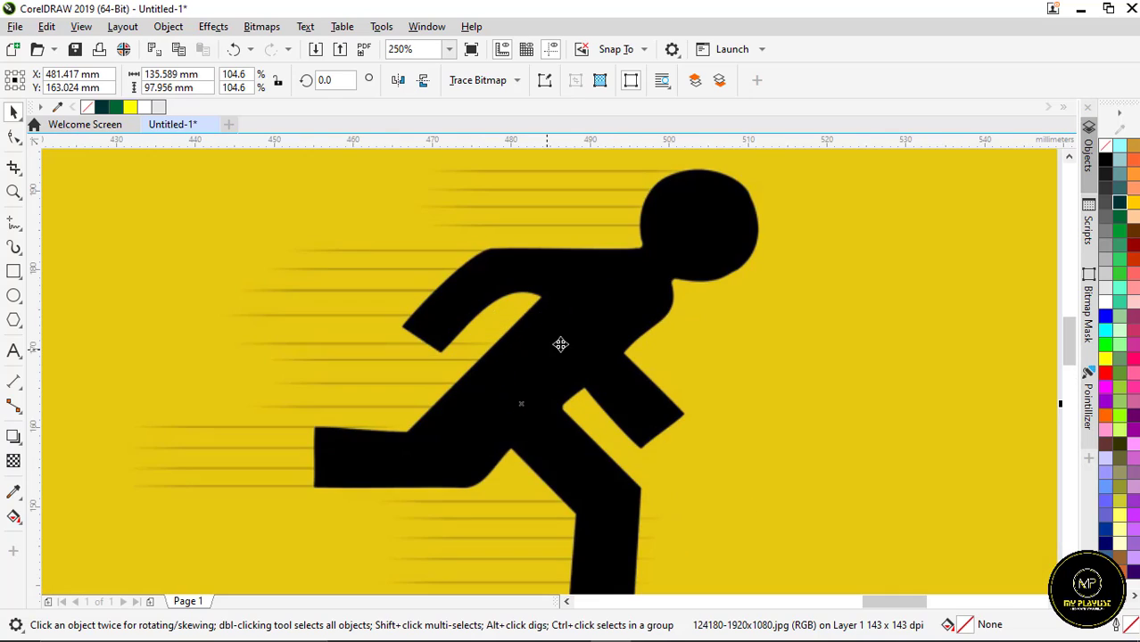
- Select the Vector sign's running figure and fill it with red (#FF0000)
{"action": "scroll", "coordinate": [588, 316], "scroll_direction": "down", "scroll_amount": 2}
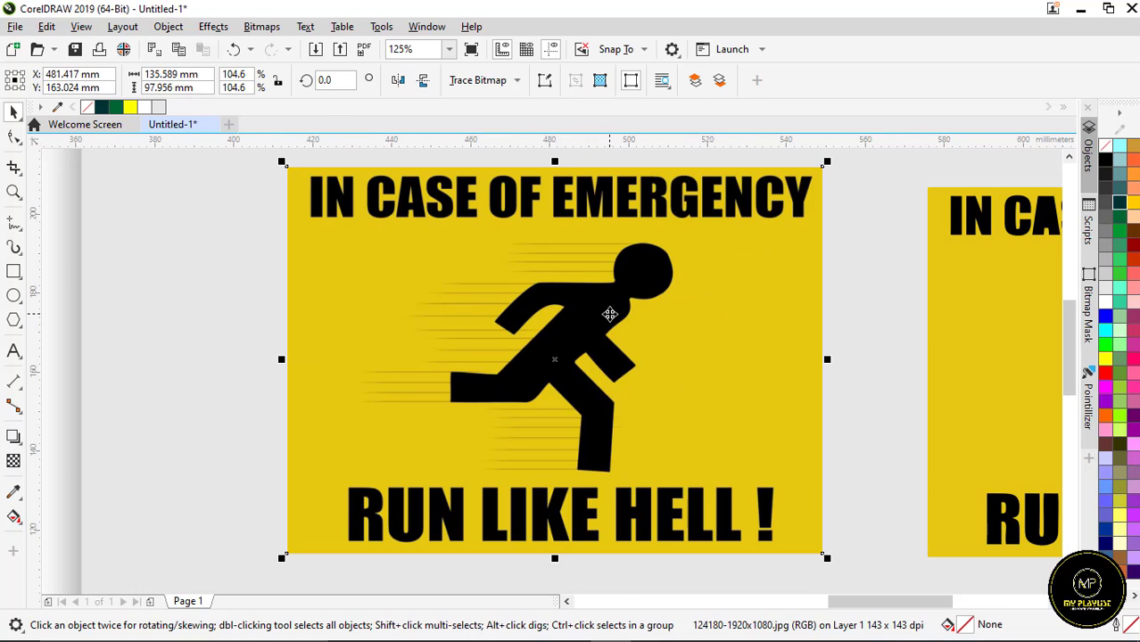
{"action": "scroll", "coordinate": [528, 334], "scroll_direction": "down", "scroll_amount": 1}
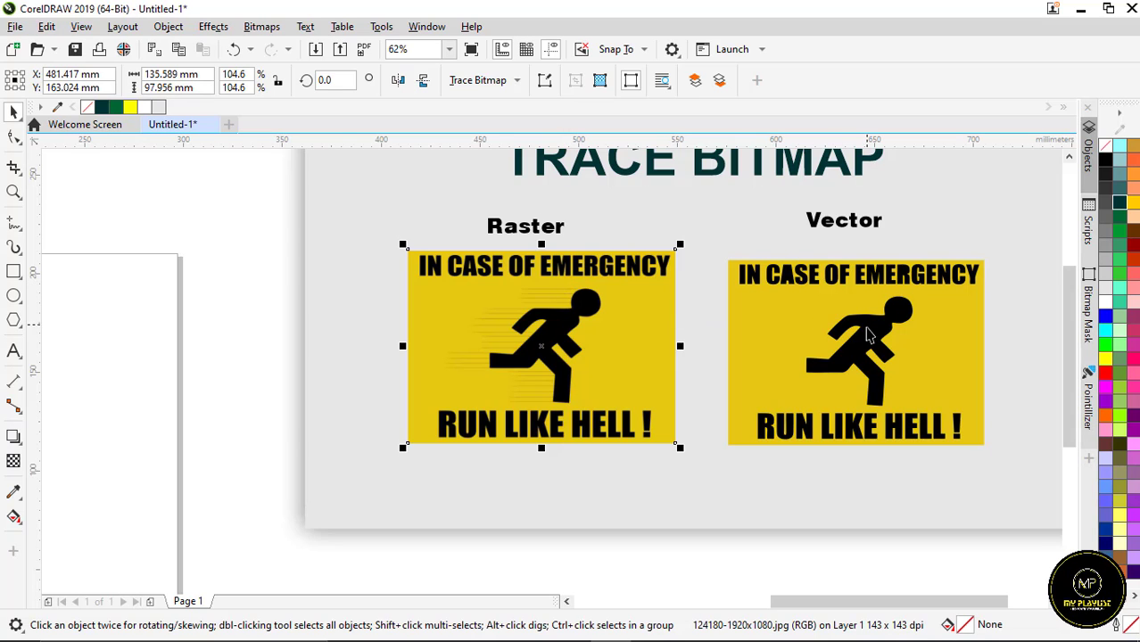
{"action": "scroll", "coordinate": [895, 336], "scroll_direction": "up", "scroll_amount": 1}
{"action": "scroll", "coordinate": [630, 329], "scroll_direction": "down", "scroll_amount": 1}
{"action": "scroll", "coordinate": [773, 330], "scroll_direction": "up", "scroll_amount": 1}
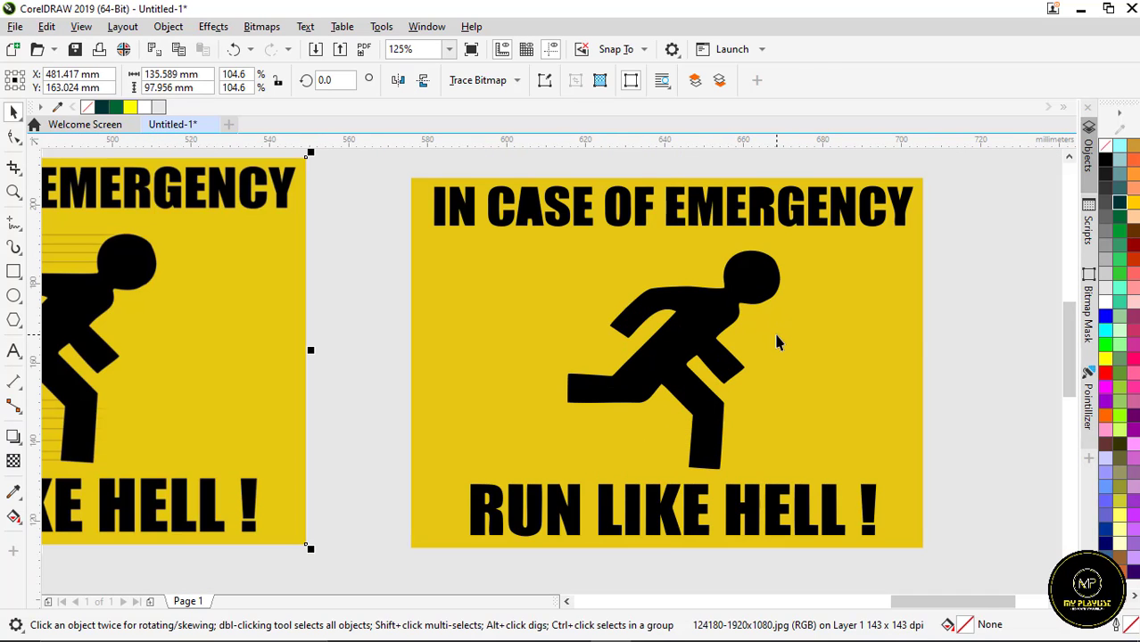
{"action": "left_click", "coordinate": [777, 343]}
{"action": "left_click", "coordinate": [705, 321]}
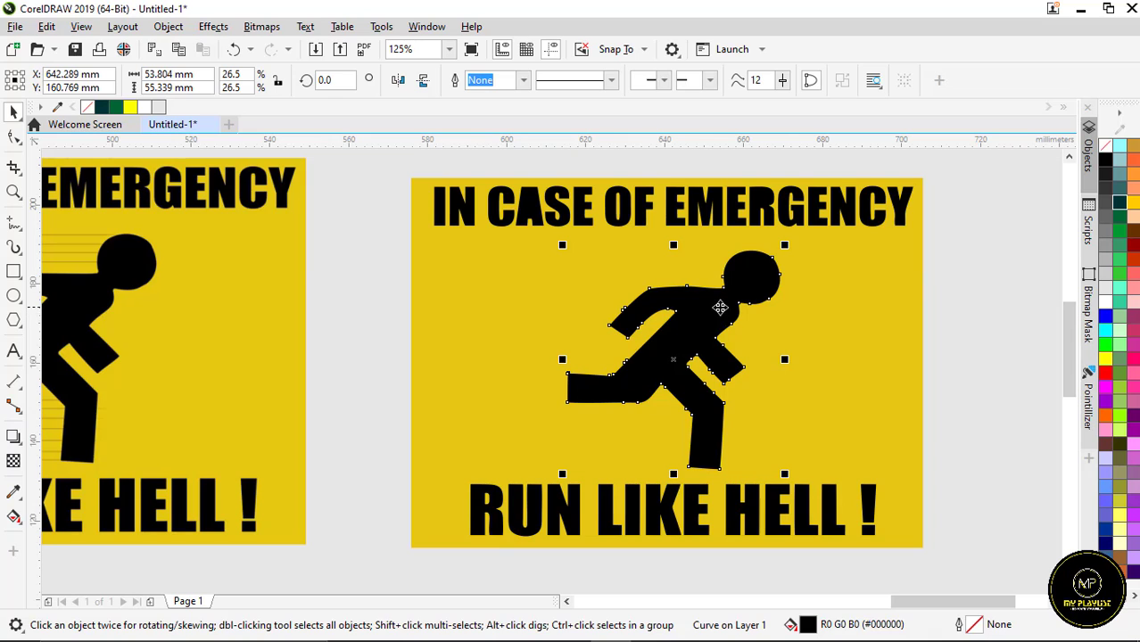
{"action": "scroll", "coordinate": [714, 320], "scroll_direction": "up", "scroll_amount": 1}
{"action": "scroll", "coordinate": [713, 321], "scroll_direction": "down", "scroll_amount": 1}
{"action": "left_click", "coordinate": [1104, 374]}
{"action": "scroll", "coordinate": [703, 353], "scroll_direction": "up", "scroll_amount": 2}
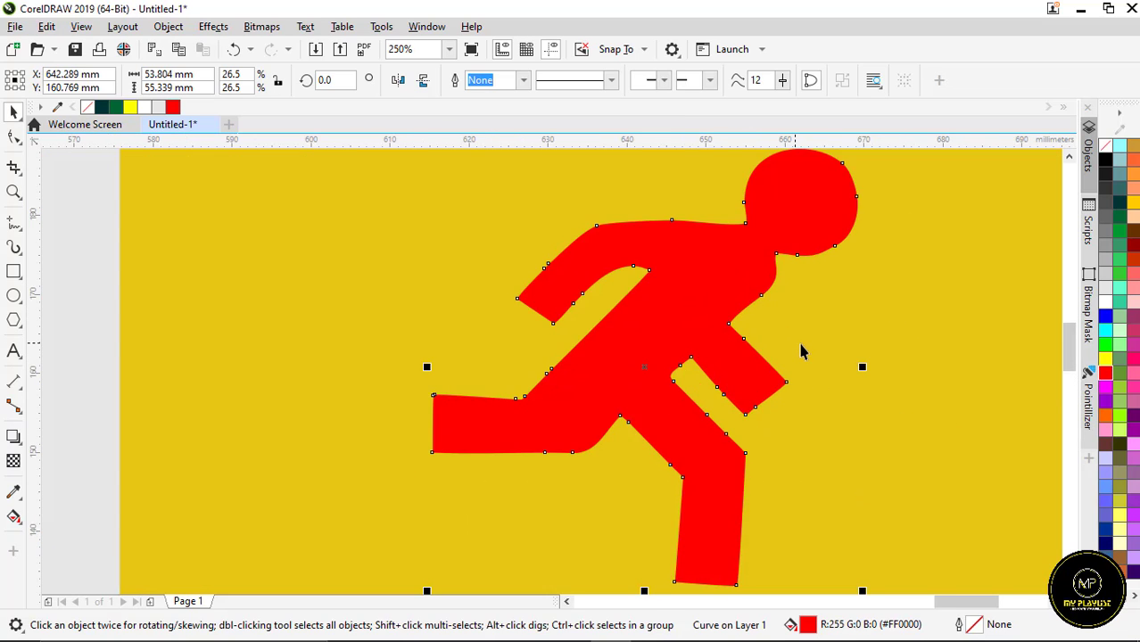
- Select the Raster bitmap and convert it with Quick Trace
{"action": "scroll", "coordinate": [800, 351], "scroll_direction": "down", "scroll_amount": 4}
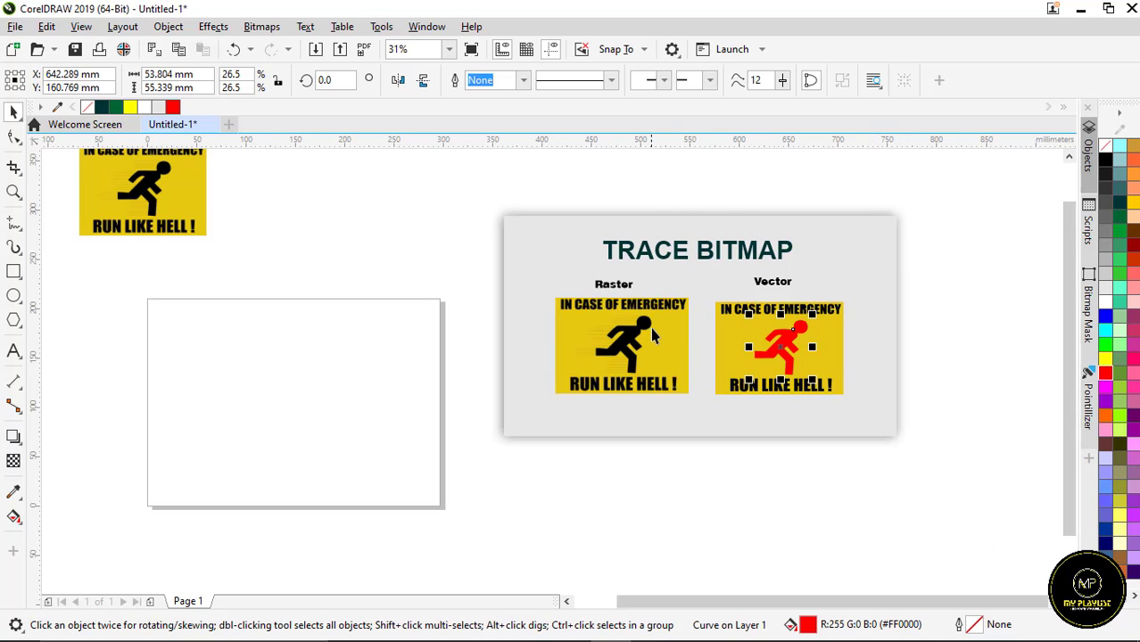
{"action": "scroll", "coordinate": [593, 329], "scroll_direction": "up", "scroll_amount": 1}
{"action": "scroll", "coordinate": [657, 339], "scroll_direction": "up", "scroll_amount": 1}
{"action": "left_click", "coordinate": [657, 342]}
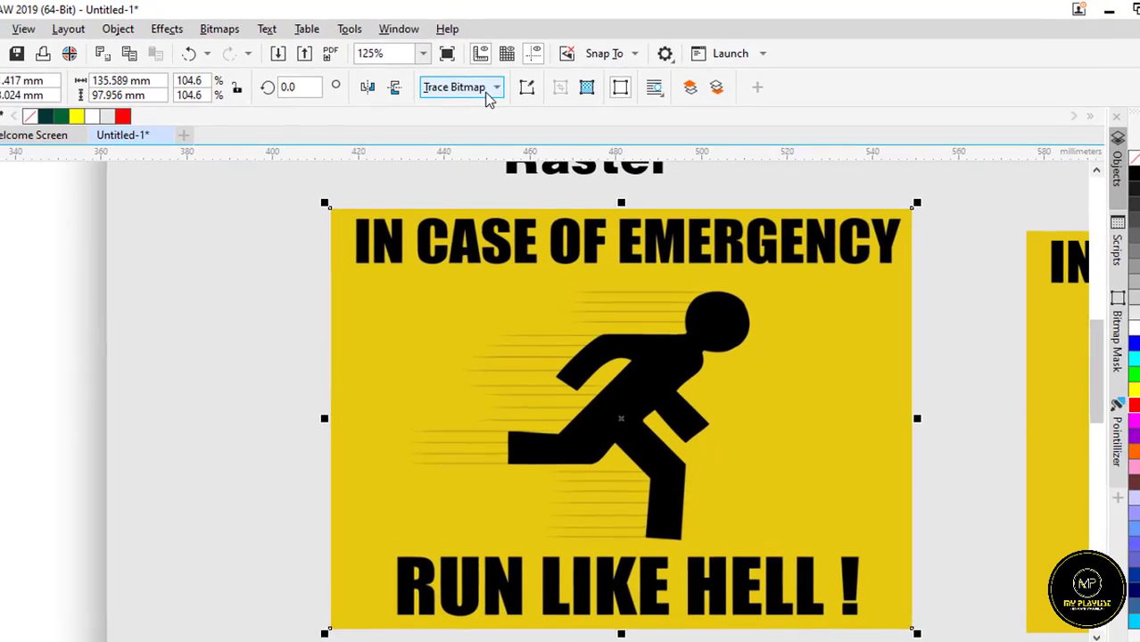
{"action": "left_click", "coordinate": [510, 82]}
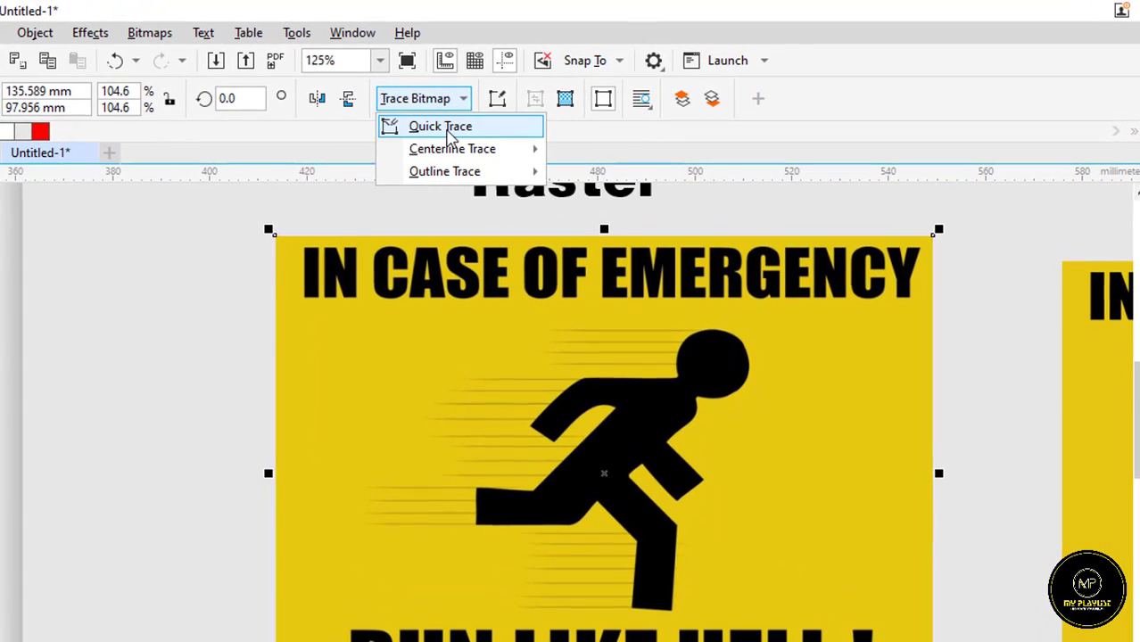
{"action": "left_click", "coordinate": [451, 122]}
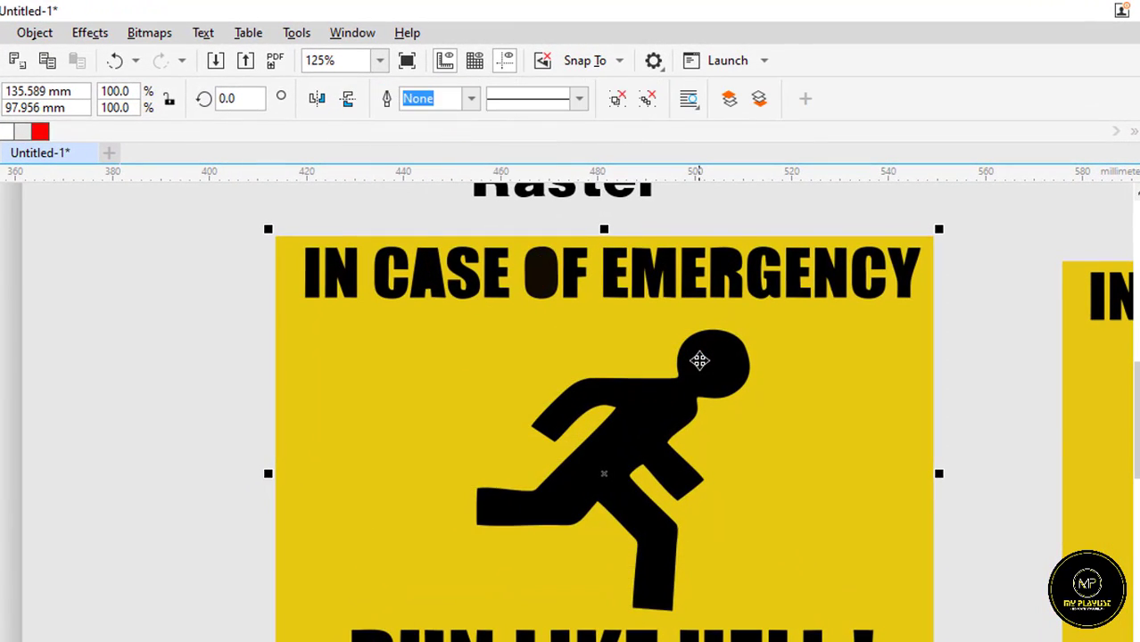
- Move the traced group beside the Raster bitmap, to about X 338.3 mm and Y 162.2 mm, and ungroup it
{"action": "scroll", "coordinate": [699, 361], "scroll_direction": "down", "scroll_amount": 2}
{"action": "left_click_drag", "start_coordinate": [550, 393], "coordinate": [216, 395]}
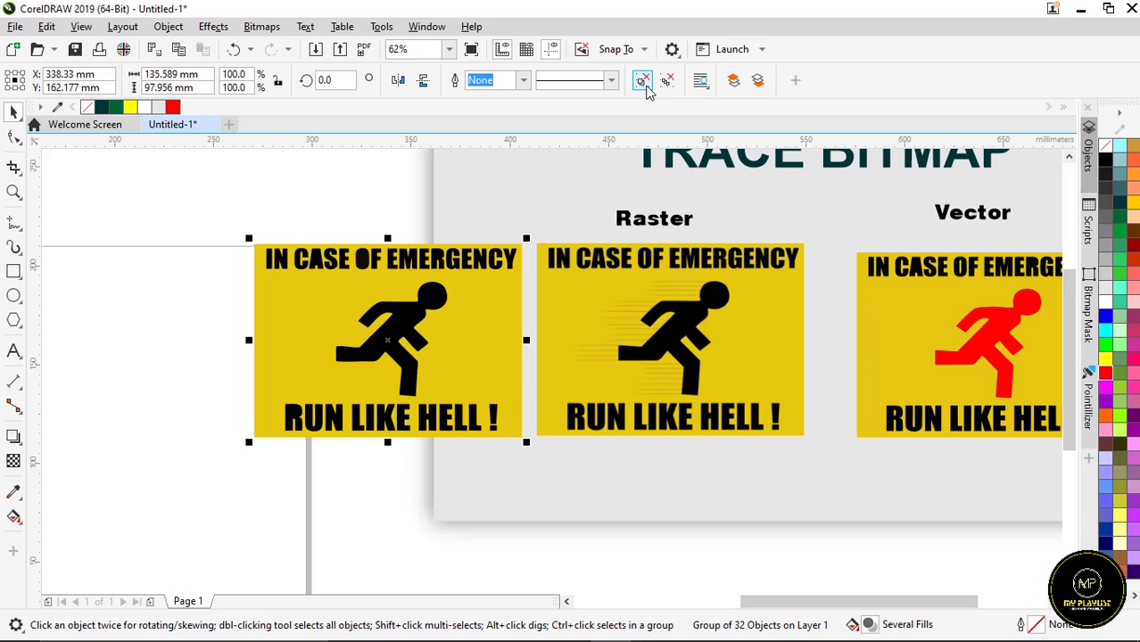
{"action": "left_click", "coordinate": [643, 82]}
{"action": "scroll", "coordinate": [305, 369], "scroll_direction": "up", "scroll_amount": 2}
{"action": "scroll", "coordinate": [356, 343], "scroll_direction": "down", "scroll_amount": 2}
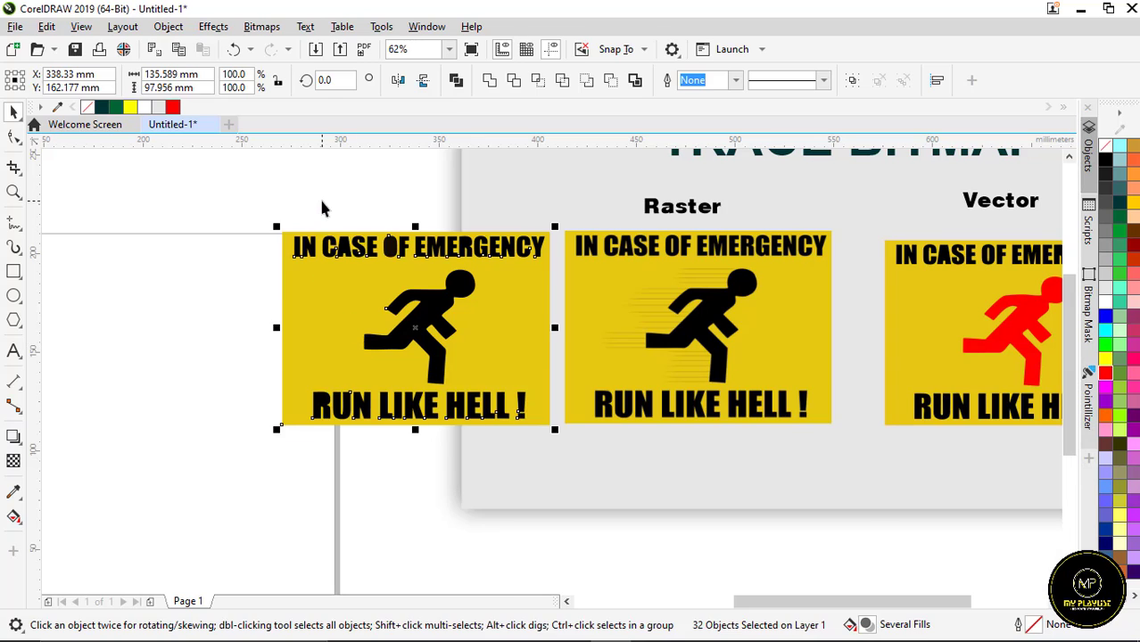
- Select all letters of the ungrouped trace's IN CASE OF EMERGENCY heading and fill them with red (#FF0000)
{"action": "left_click", "coordinate": [278, 215]}
{"action": "left_click_drag", "start_coordinate": [546, 270], "coordinate": [545, 267]}
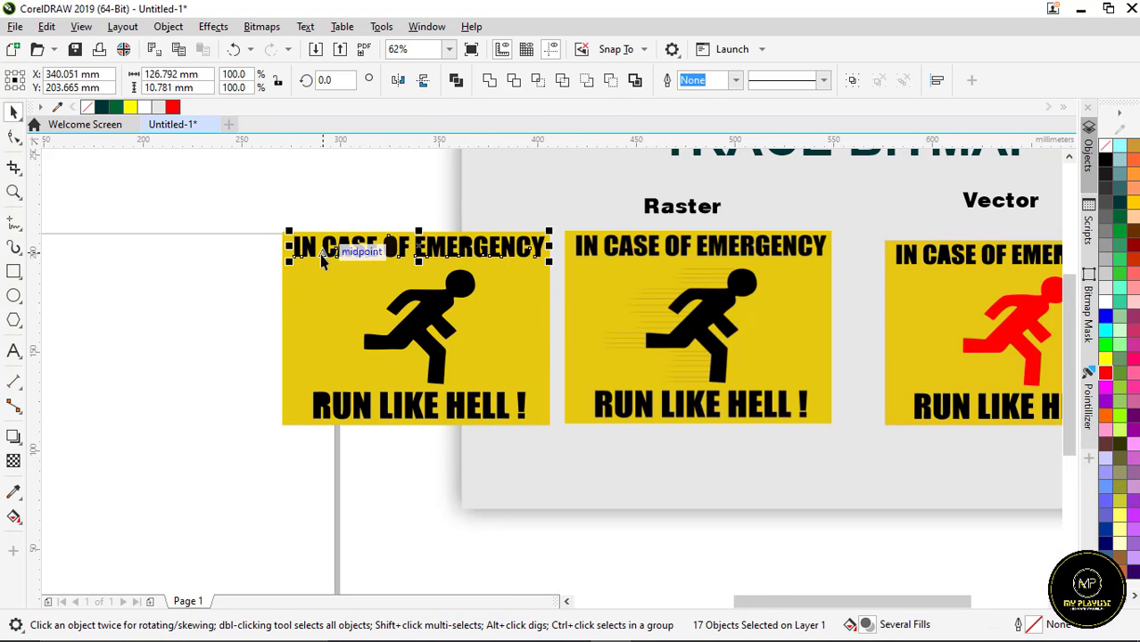
{"action": "scroll", "coordinate": [326, 247], "scroll_direction": "up", "scroll_amount": 2}
{"action": "left_click", "coordinate": [174, 108]}
- Fill the traced sign's background with green (#009933) and stretch it sideways to about 146 mm wide
{"action": "left_click", "coordinate": [323, 326]}
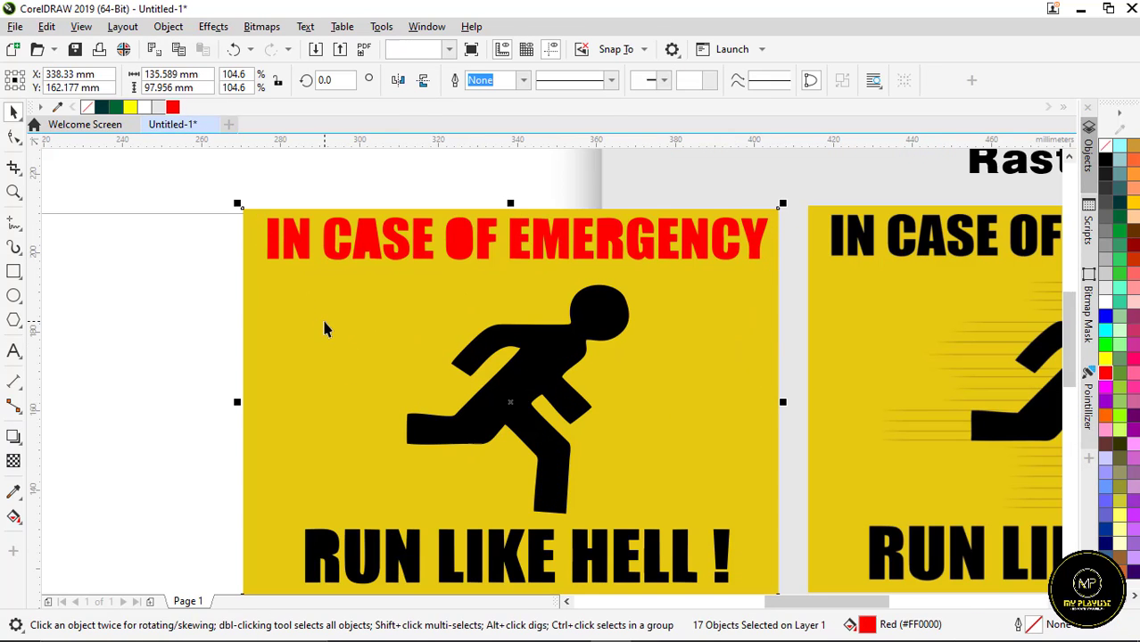
{"action": "left_click", "coordinate": [1126, 241]}
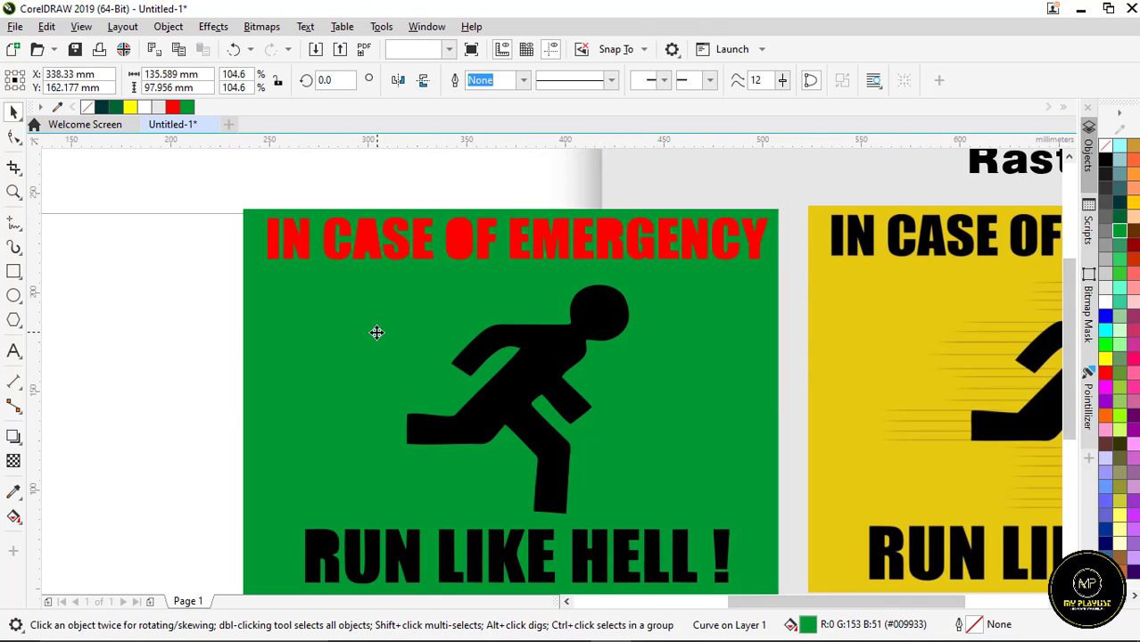
{"action": "scroll", "coordinate": [376, 361], "scroll_direction": "down", "scroll_amount": 2}
{"action": "scroll", "coordinate": [377, 361], "scroll_direction": "up", "scroll_amount": 2}
{"action": "left_click_drag", "start_coordinate": [235, 372], "coordinate": [199, 374]}
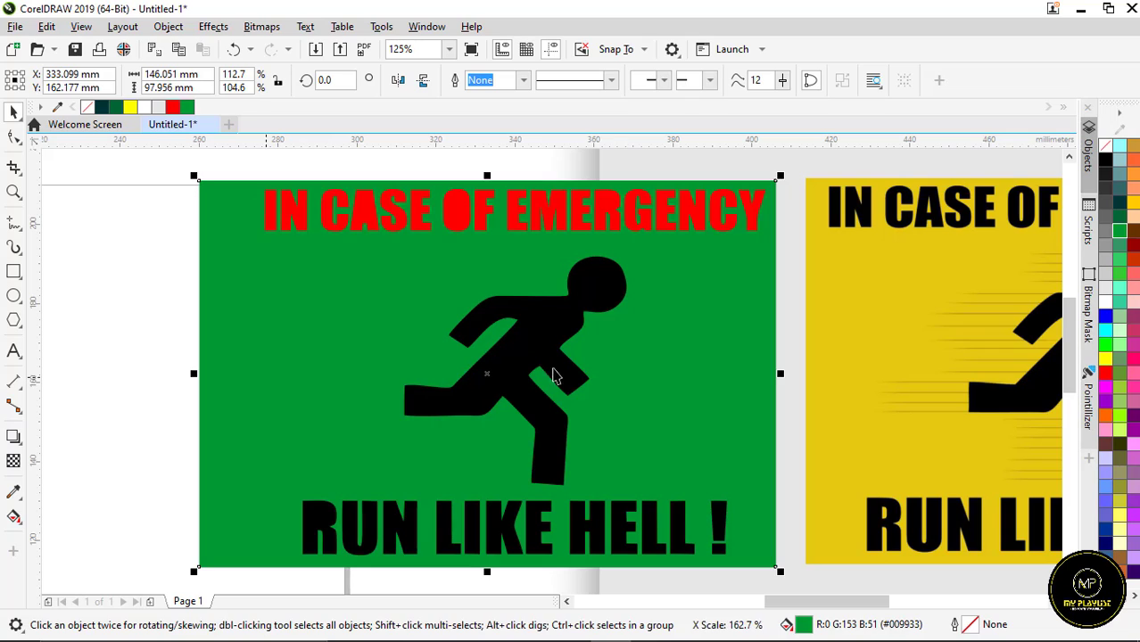
- Fill the green sign's running figure and its IN CASE OF EMERGENCY heading with white
{"action": "left_click", "coordinate": [555, 348]}
{"action": "left_click", "coordinate": [1104, 293]}
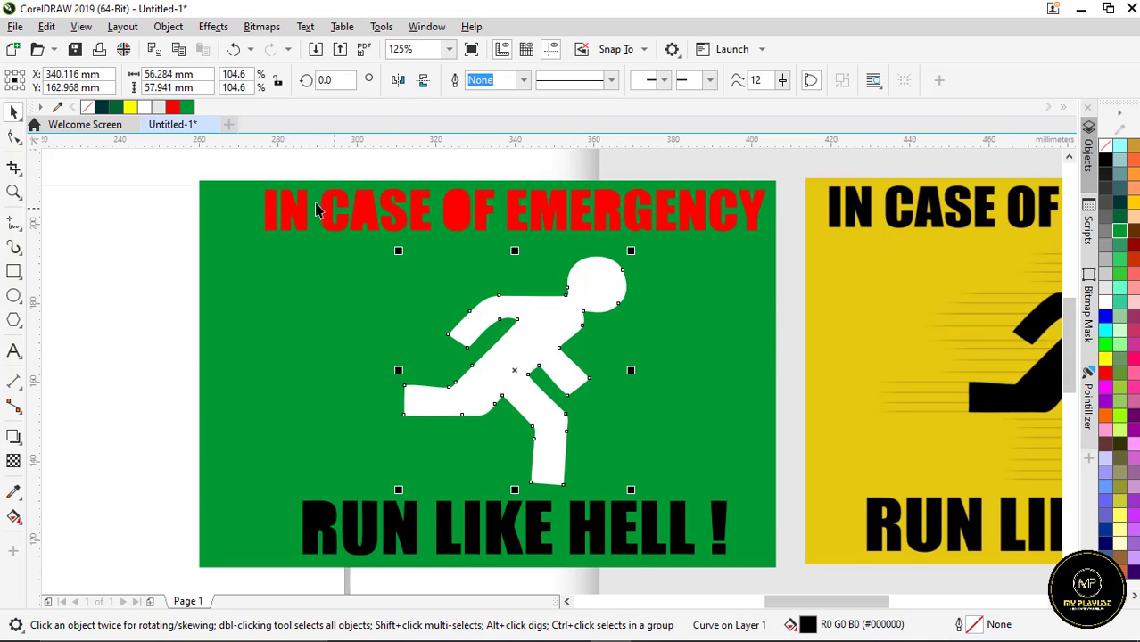
{"action": "left_click_drag", "start_coordinate": [742, 252], "coordinate": [779, 252]}
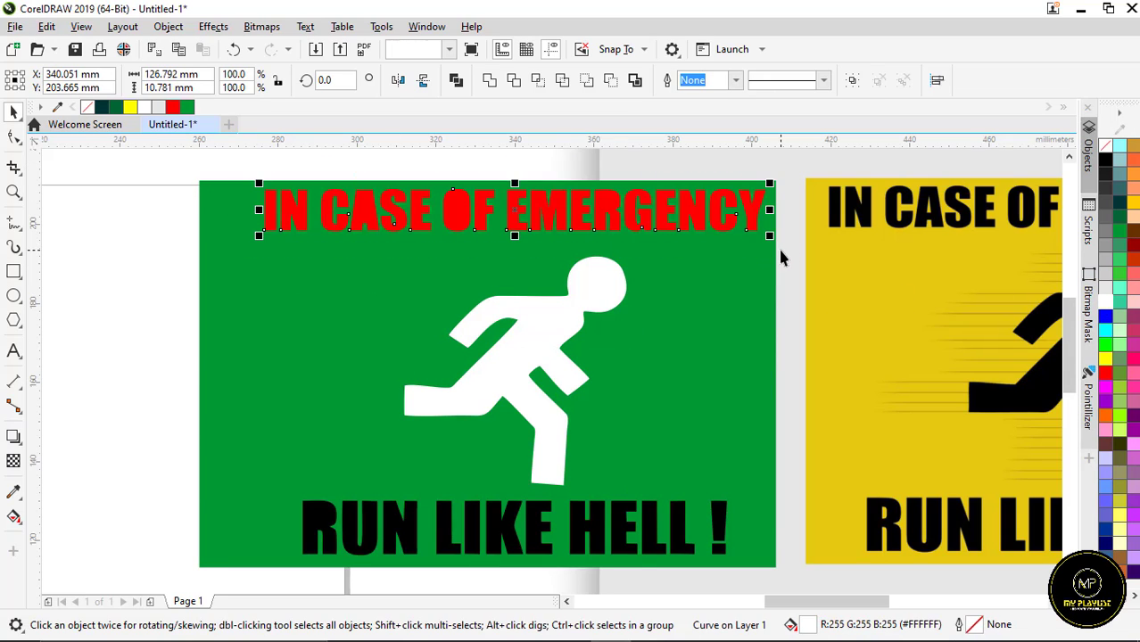
{"action": "left_click", "coordinate": [1104, 303]}
- Select the Raster bitmap and reduce it slightly from its corner to about 103.6%, 134.3 by 97 mm
{"action": "scroll", "coordinate": [470, 331], "scroll_direction": "down", "scroll_amount": 4}
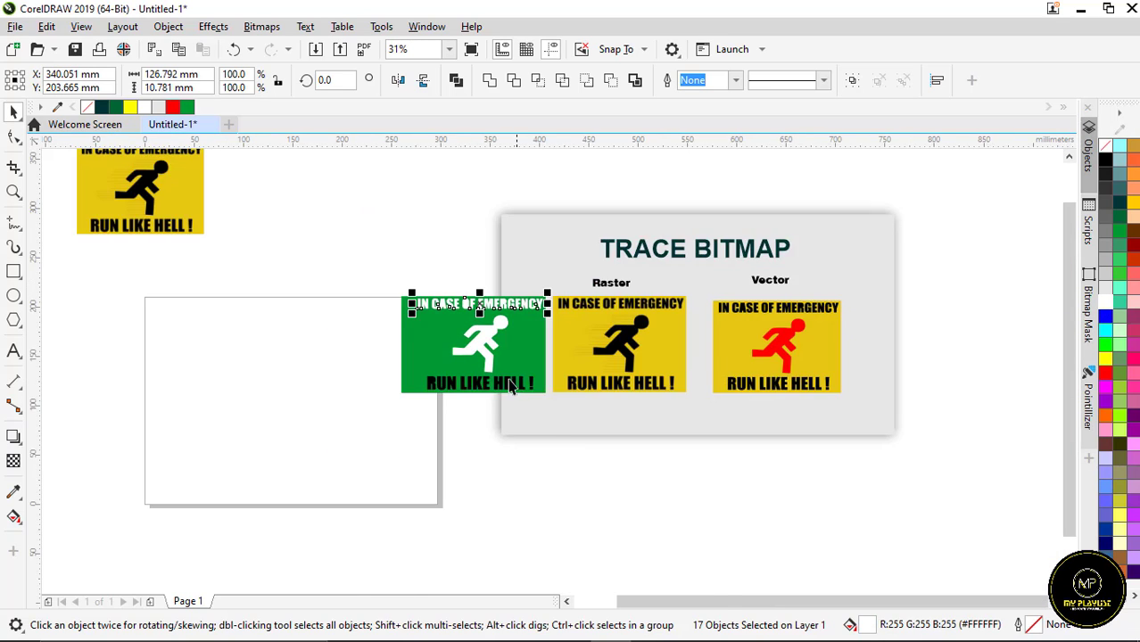
{"action": "scroll", "coordinate": [510, 385], "scroll_direction": "up", "scroll_amount": 4}
{"action": "scroll", "coordinate": [534, 402], "scroll_direction": "down", "scroll_amount": 2}
{"action": "left_click", "coordinate": [707, 305]}
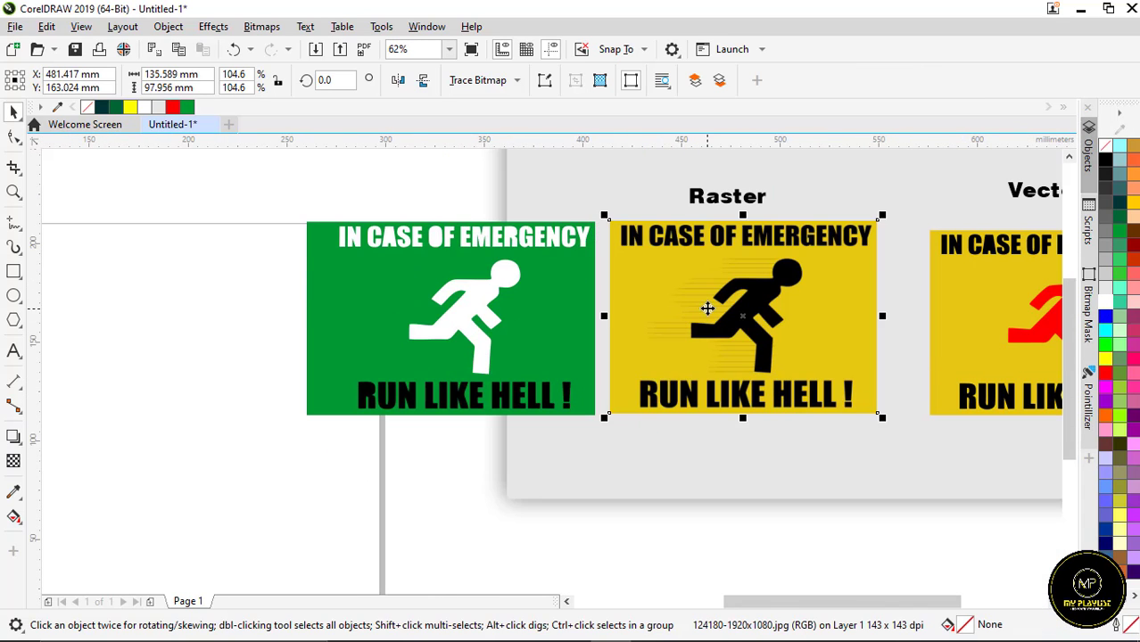
{"action": "scroll", "coordinate": [752, 272], "scroll_direction": "up", "scroll_amount": 2}
{"action": "scroll", "coordinate": [535, 275], "scroll_direction": "down", "scroll_amount": 2}
{"action": "scroll", "coordinate": [629, 307], "scroll_direction": "up", "scroll_amount": 2}
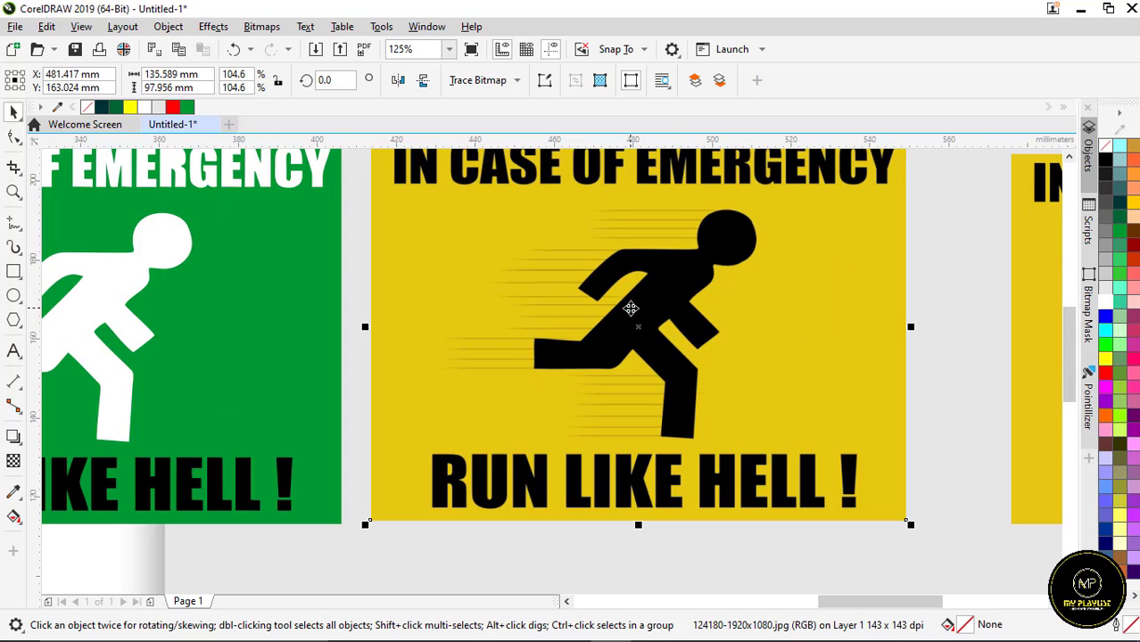
{"action": "scroll", "coordinate": [622, 318], "scroll_direction": "down", "scroll_amount": 2}
{"action": "mouse_move", "coordinate": [763, 217]}
{"action": "left_mouse_down"}
{"action": "mouse_move", "coordinate": [739, 254]}
{"action": "mouse_move", "coordinate": [740, 239]}
{"action": "mouse_move", "coordinate": [779, 219]}
{"action": "mouse_move", "coordinate": [767, 225]}
{"action": "left_mouse_up"}
{"action": "scroll", "coordinate": [710, 267], "scroll_direction": "up", "scroll_amount": 2}
{"action": "scroll", "coordinate": [711, 268], "scroll_direction": "up", "scroll_amount": 2}
{"action": "scroll", "coordinate": [659, 269], "scroll_direction": "down", "scroll_amount": 4}
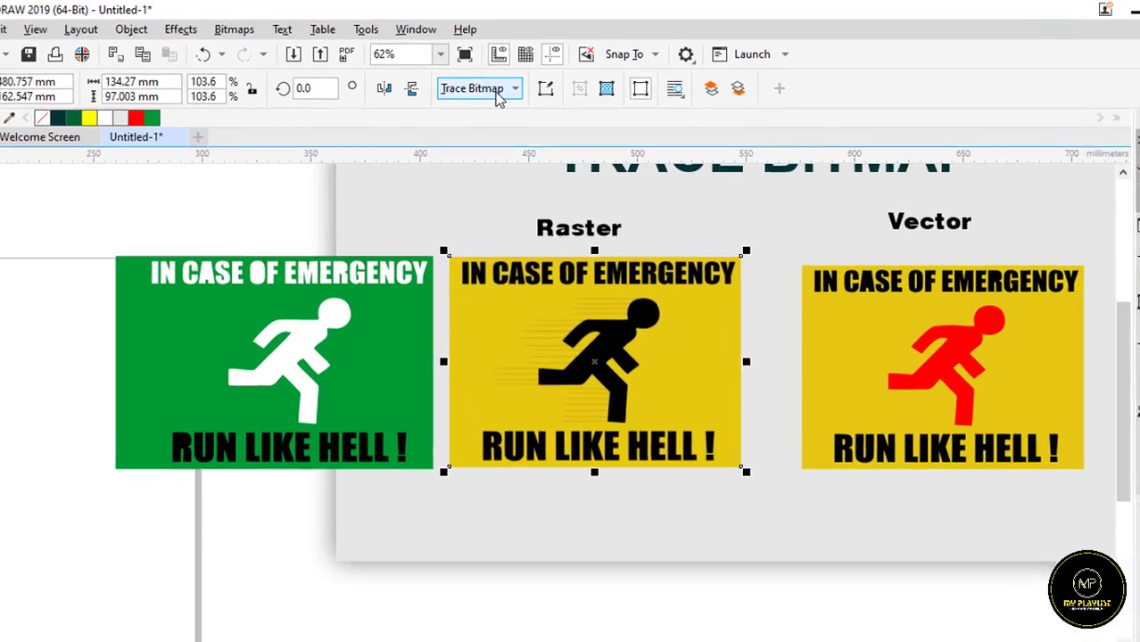
- Convert the Raster bitmap with an Outline Trace of the Line Art type, accepting the proposed PowerTRACE settings
{"action": "left_click", "coordinate": [486, 80]}
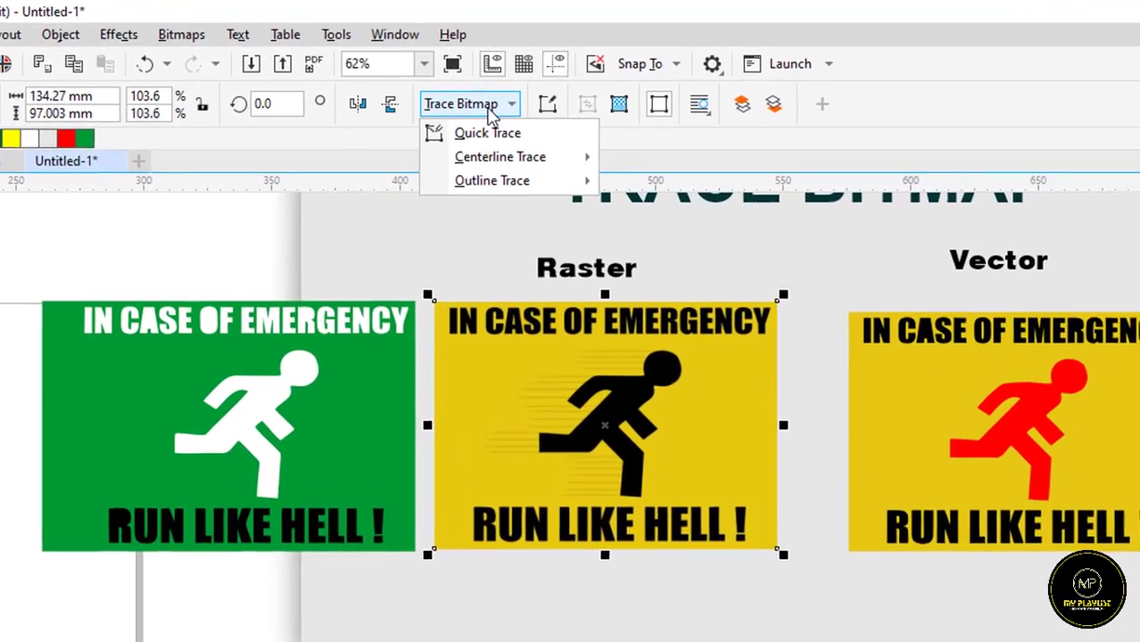
{"action": "mouse_move", "coordinate": [505, 191]}
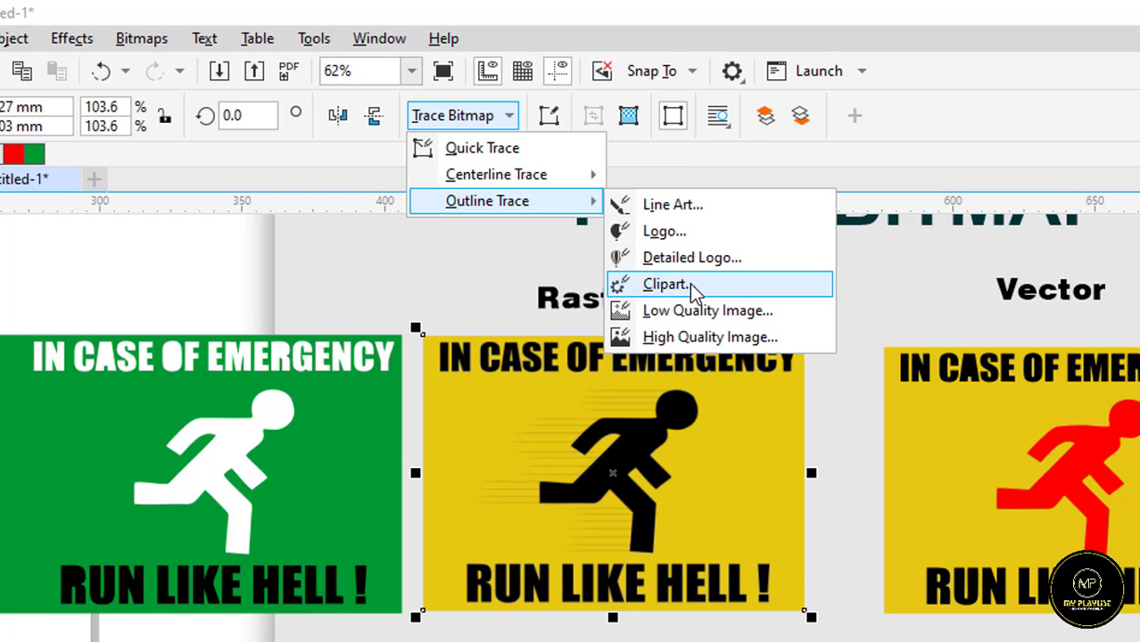
{"action": "left_click", "coordinate": [683, 209]}
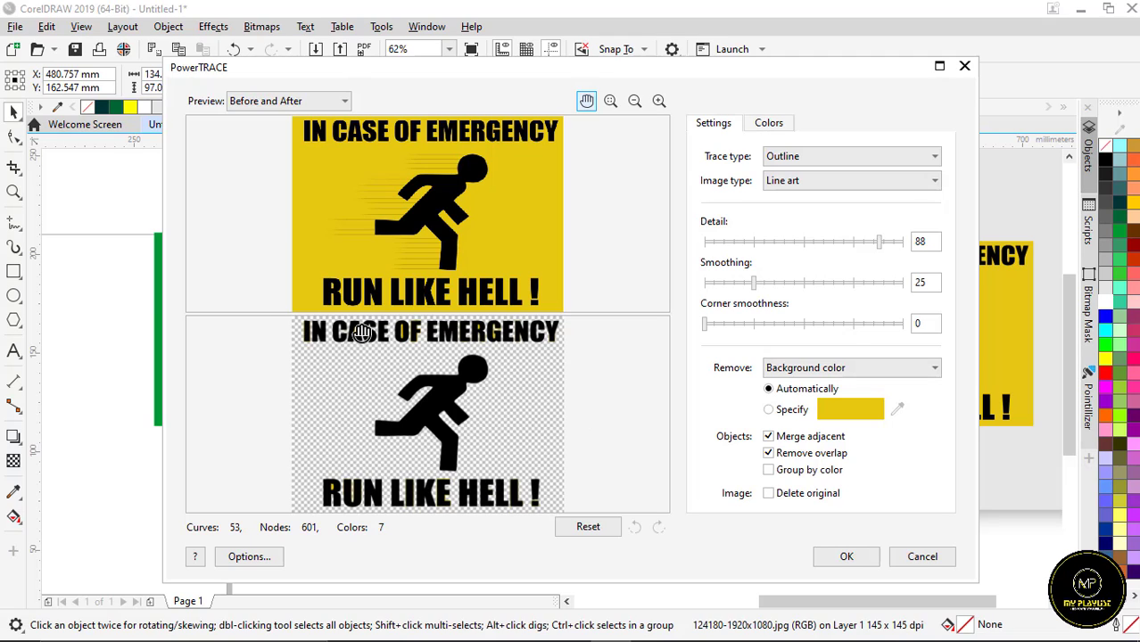
{"action": "left_click", "coordinate": [815, 559]}
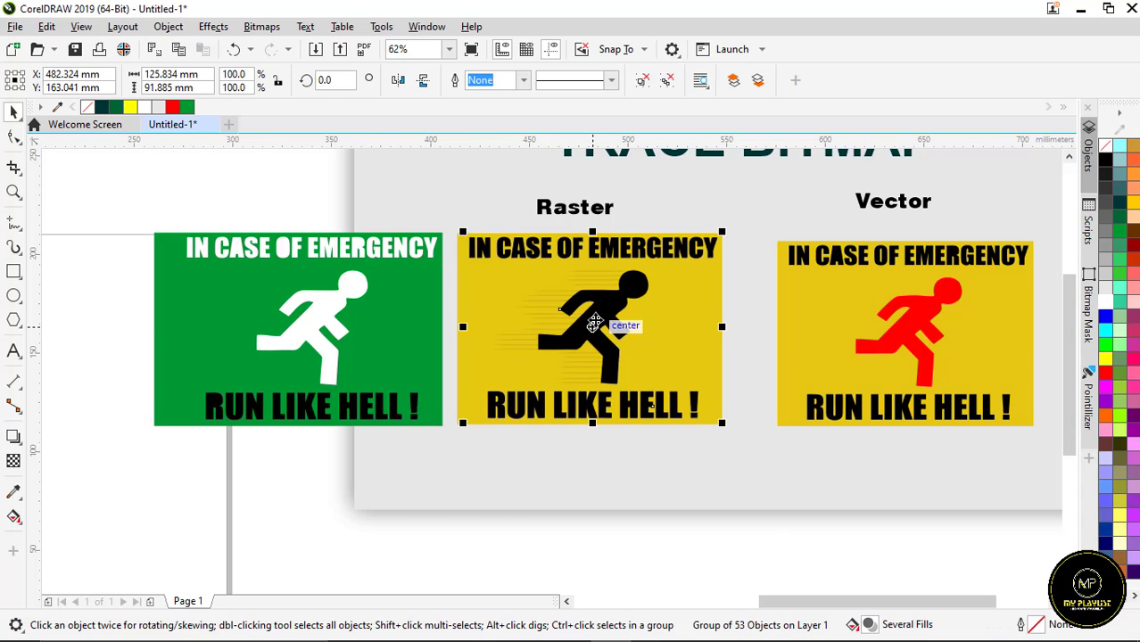
- Move the line art trace below the Raster sign, to about X 467.4 mm and Y 38 mm, and fill it with blue (#0000FF)
{"action": "scroll", "coordinate": [590, 323], "scroll_direction": "down", "scroll_amount": 2}
{"action": "left_click_drag", "start_coordinate": [590, 325], "coordinate": [591, 441]}
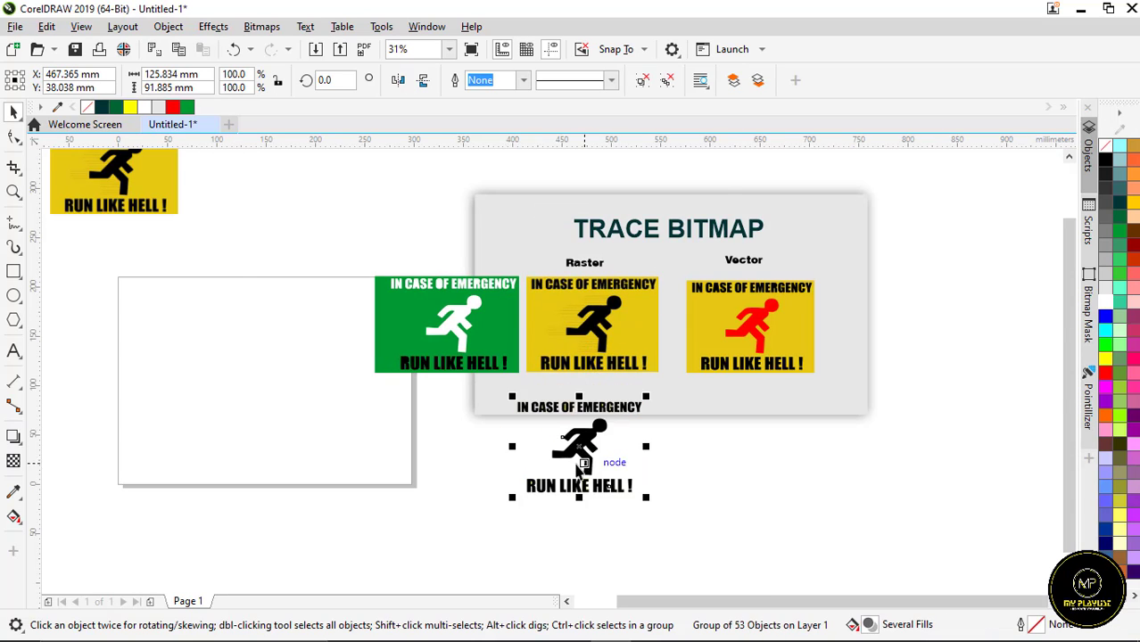
{"action": "scroll", "coordinate": [574, 464], "scroll_direction": "up", "scroll_amount": 3}
{"action": "scroll", "coordinate": [542, 403], "scroll_direction": "down", "scroll_amount": 1}
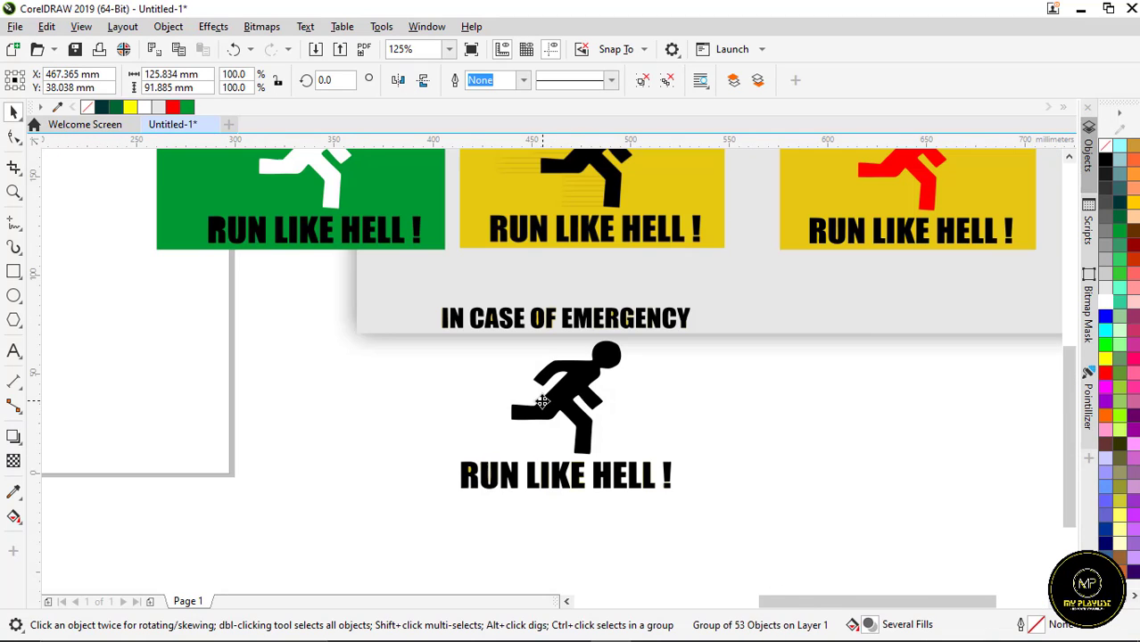
{"action": "left_click", "coordinate": [1106, 319]}
{"action": "scroll", "coordinate": [508, 366], "scroll_direction": "up", "scroll_amount": 2}
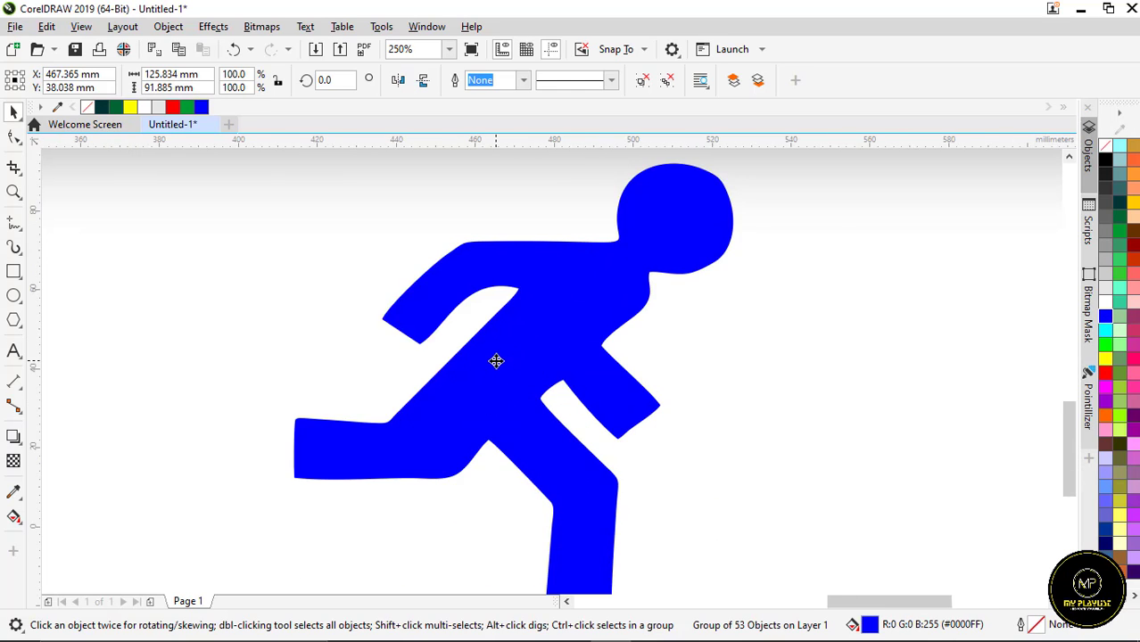
- Enlarge the blue traced group to about 121%, and shrink it to about 91%, 114.5 by 83.6 mm
{"action": "scroll", "coordinate": [556, 325], "scroll_direction": "down", "scroll_amount": 2}
{"action": "left_click_drag", "start_coordinate": [631, 470], "coordinate": [653, 491]}
{"action": "scroll", "coordinate": [596, 425], "scroll_direction": "down", "scroll_amount": 1}
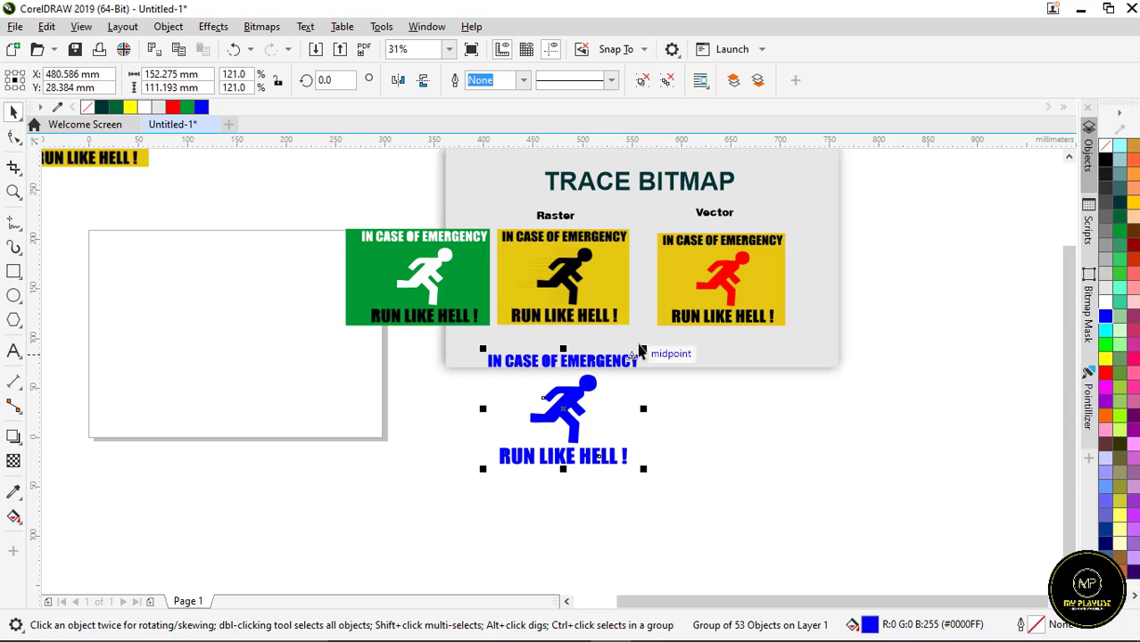
{"action": "left_click_drag", "start_coordinate": [647, 350], "coordinate": [609, 377]}
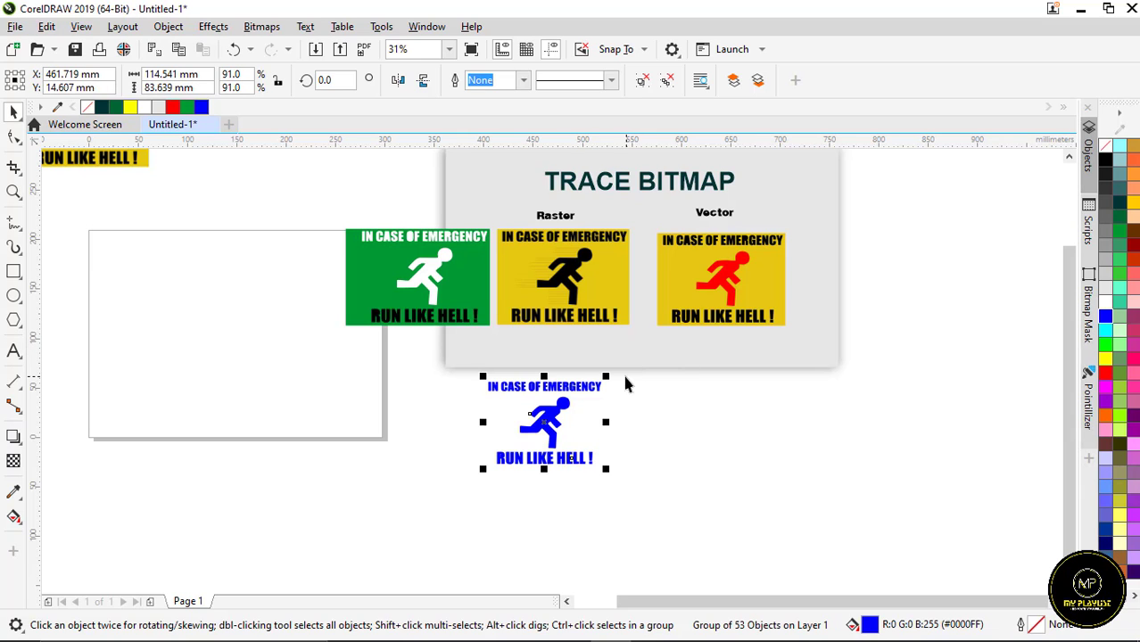
{"action": "scroll", "coordinate": [606, 392], "scroll_direction": "up", "scroll_amount": 2}
{"action": "scroll", "coordinate": [562, 374], "scroll_direction": "down", "scroll_amount": 2}
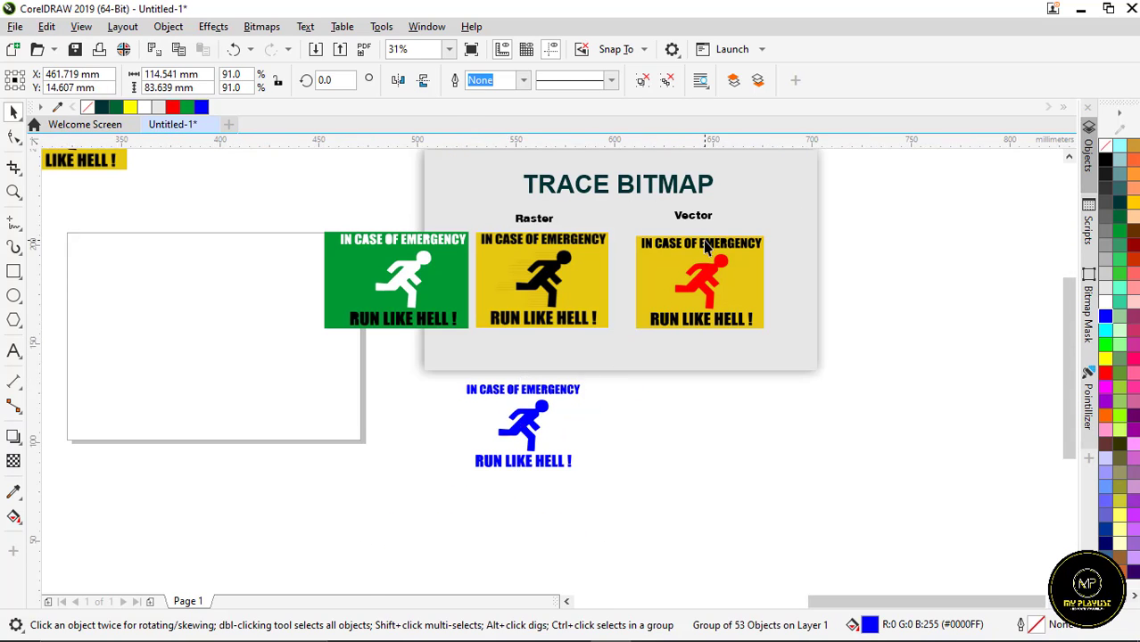
- Select the TRACE BITMAP title and examine its lettering up close
{"action": "scroll", "coordinate": [772, 308], "scroll_direction": "up", "scroll_amount": 4}
{"action": "scroll", "coordinate": [749, 314], "scroll_direction": "down", "scroll_amount": 2}
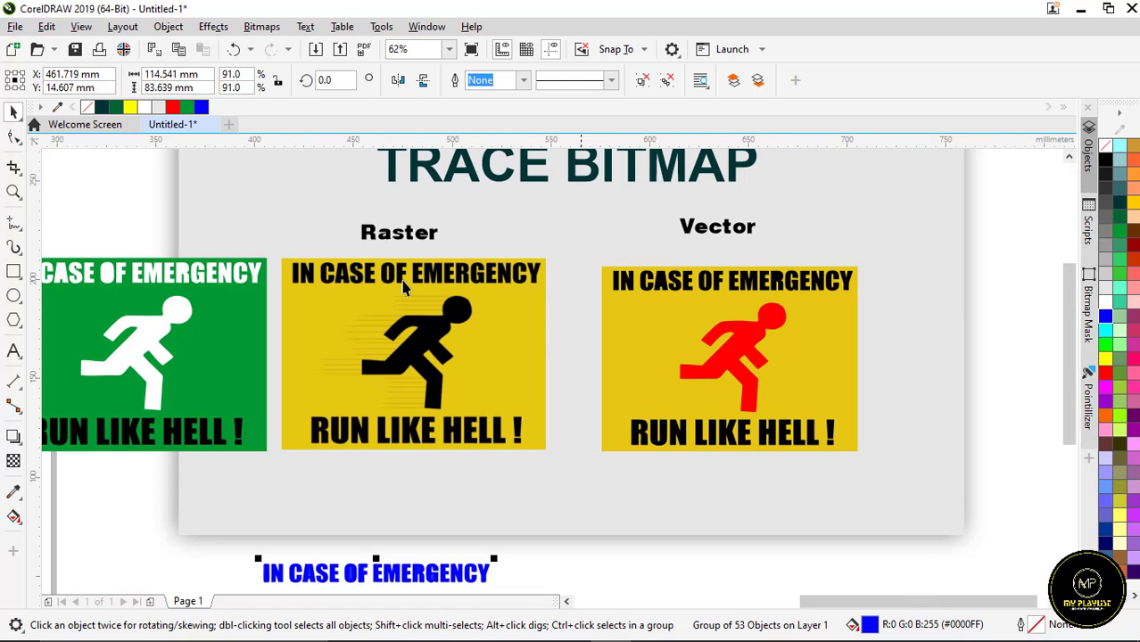
{"action": "scroll", "coordinate": [681, 354], "scroll_direction": "down", "scroll_amount": 1}
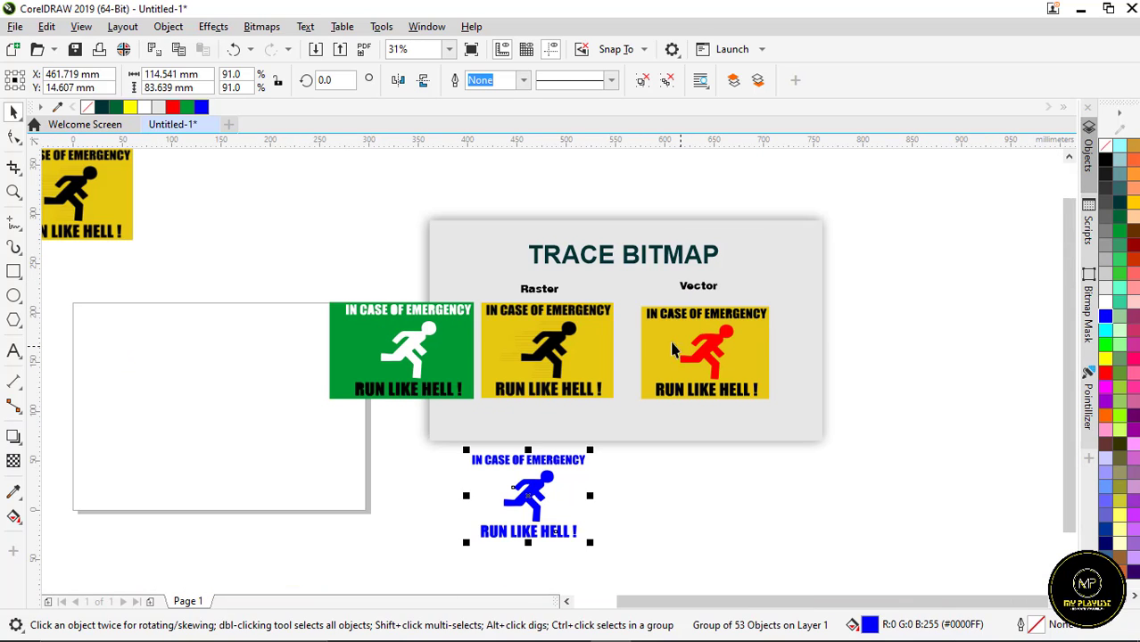
{"action": "left_click_drag", "start_coordinate": [493, 176], "coordinate": [613, 230]}
{"action": "left_click_drag", "start_coordinate": [748, 259], "coordinate": [752, 268]}
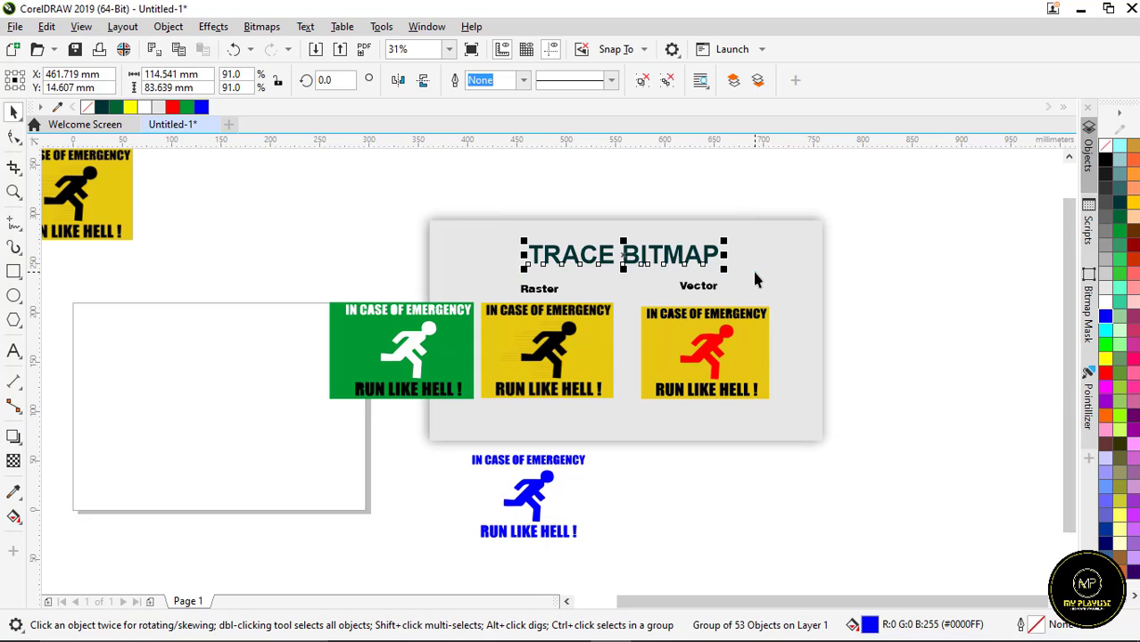
{"action": "scroll", "coordinate": [681, 250], "scroll_direction": "up", "scroll_amount": 2}
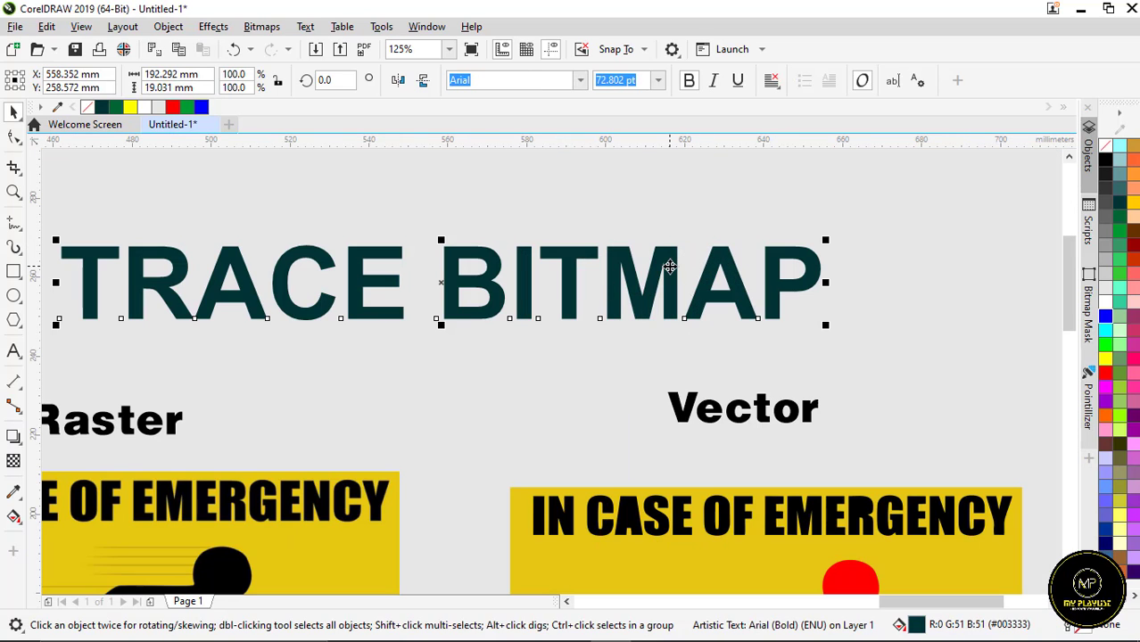